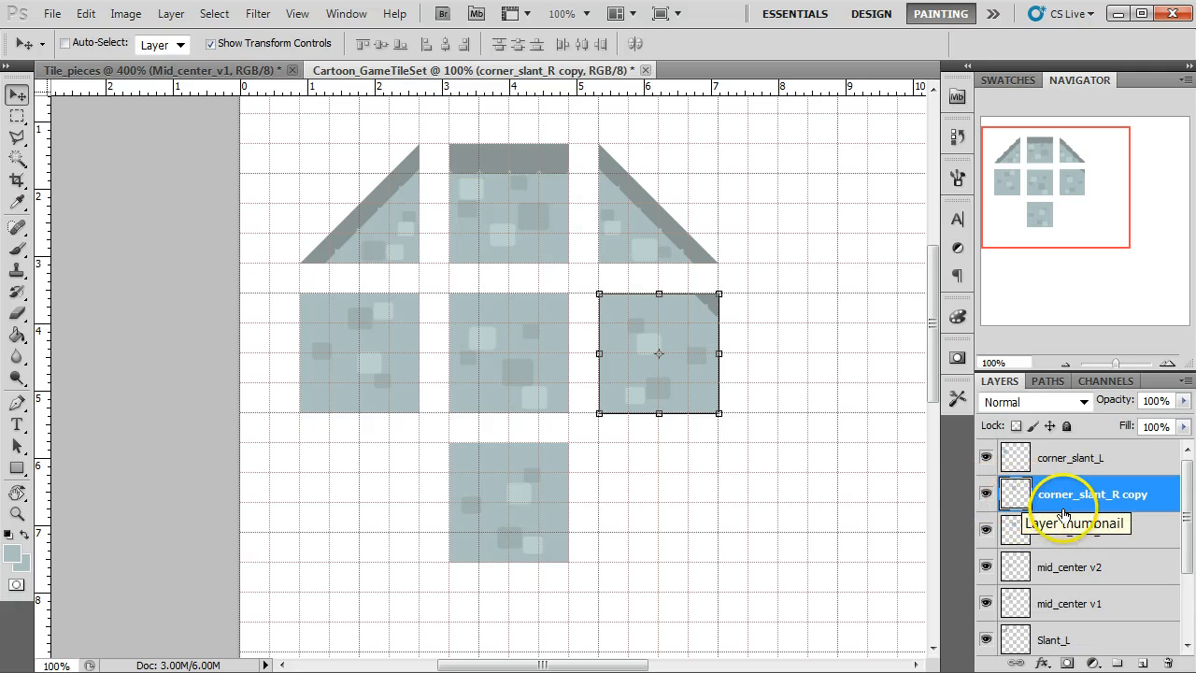
# Step: Flip the corner_slant_R copy horizontally and place it over the left tile of the middle row, at X 128 px
pyautogui.rightClick(718, 390)
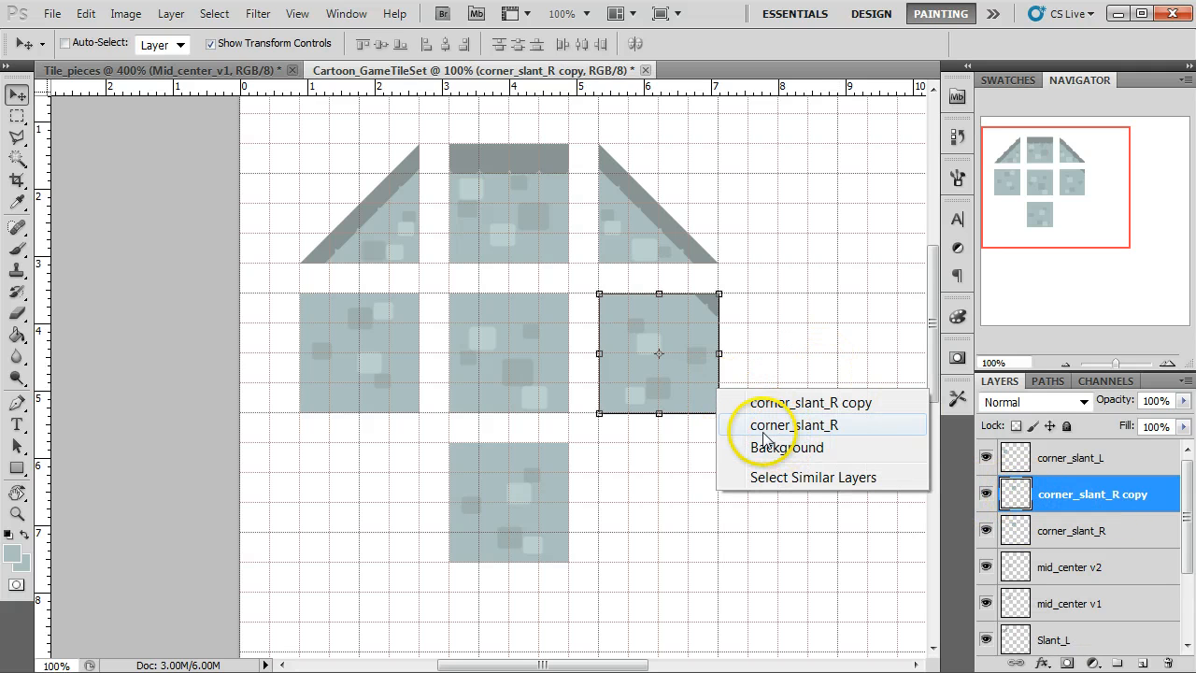
pyautogui.press('Escape')
pyautogui.hotkey('ctrl', 't')
pyautogui.rightClick(684, 383)
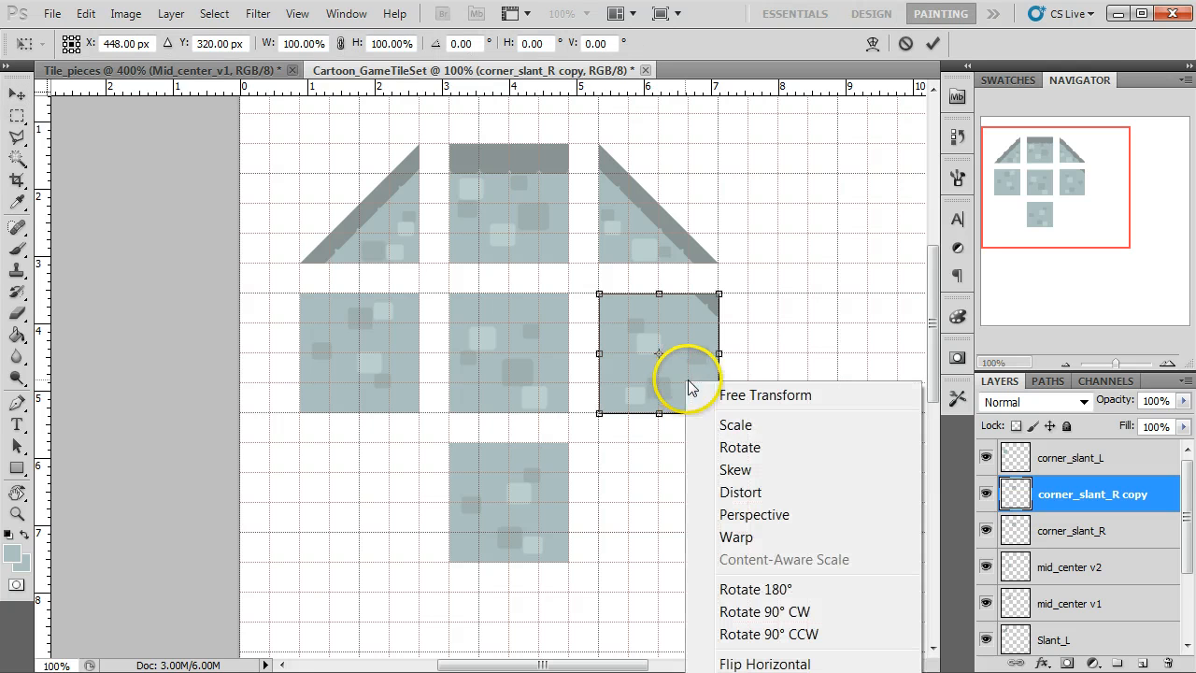
pyautogui.click(761, 659)
pyautogui.moveTo(690, 391); pyautogui.dragTo(390, 392)
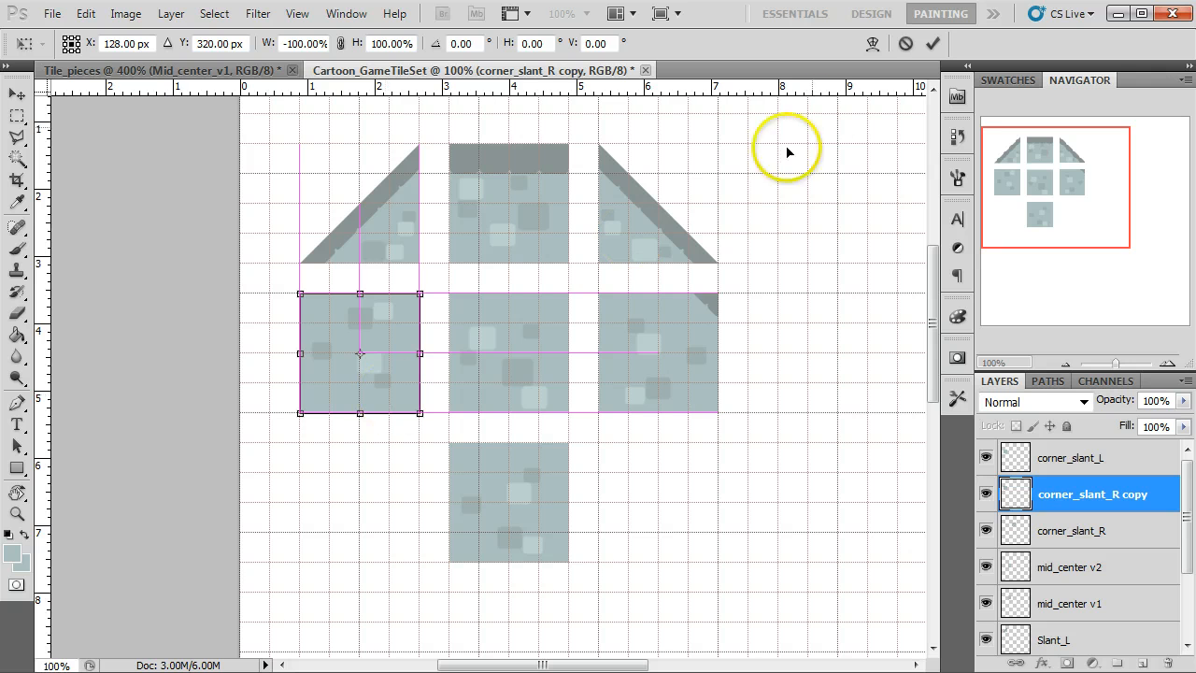
pyautogui.click(932, 43)
# Step: Raise the corner_slant_R copy to the top of the layer stack and erase all of it except the dark corner
pyautogui.moveTo(997, 509); pyautogui.dragTo(1022, 454)
pyautogui.click(1168, 364)
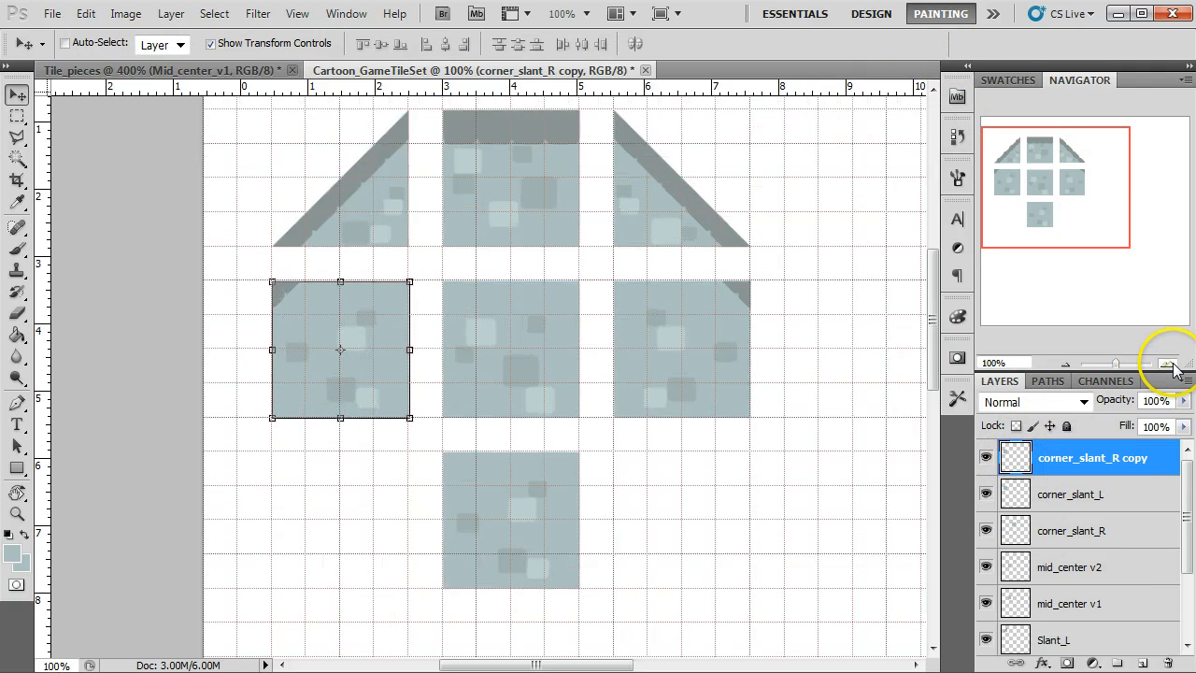
pyautogui.click(1170, 364)
pyautogui.click(1170, 364)
pyautogui.moveTo(1063, 222); pyautogui.dragTo(1012, 179)
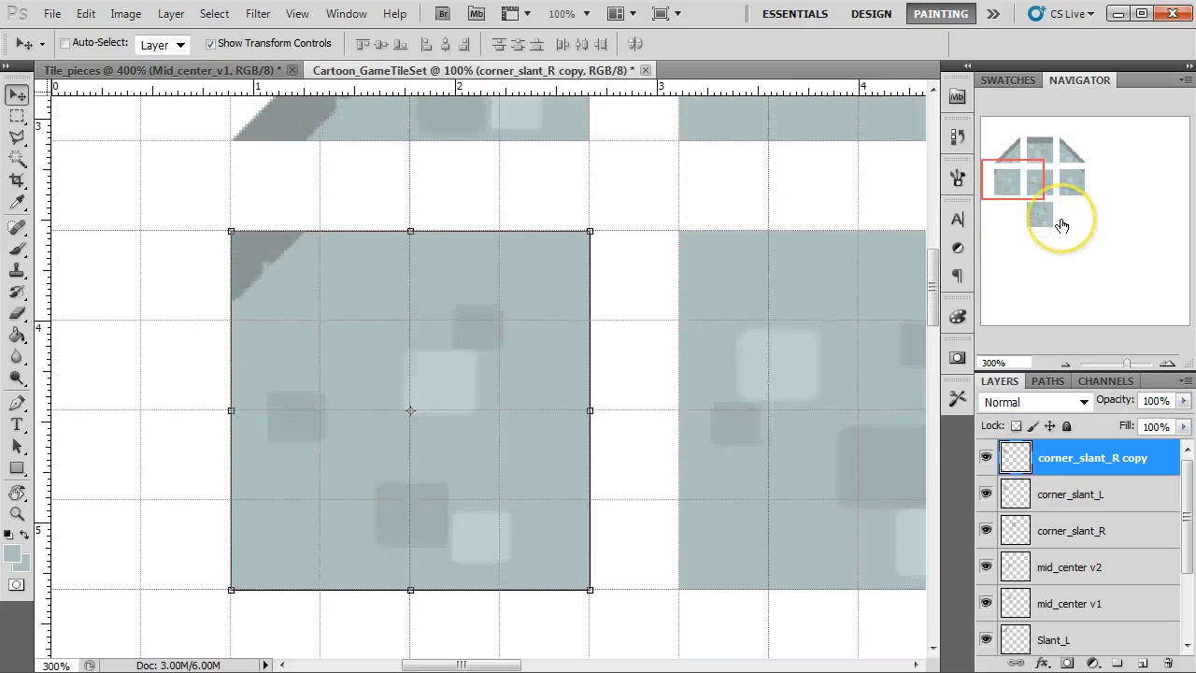
pyautogui.press('e')
pyautogui.rightClick(614, 320)
pyautogui.click(585, 222)
pyautogui.moveTo(586, 222)
pyautogui.mouseDown()
pyautogui.moveTo(431, 397)
pyautogui.moveTo(476, 244)
pyautogui.mouseUp()
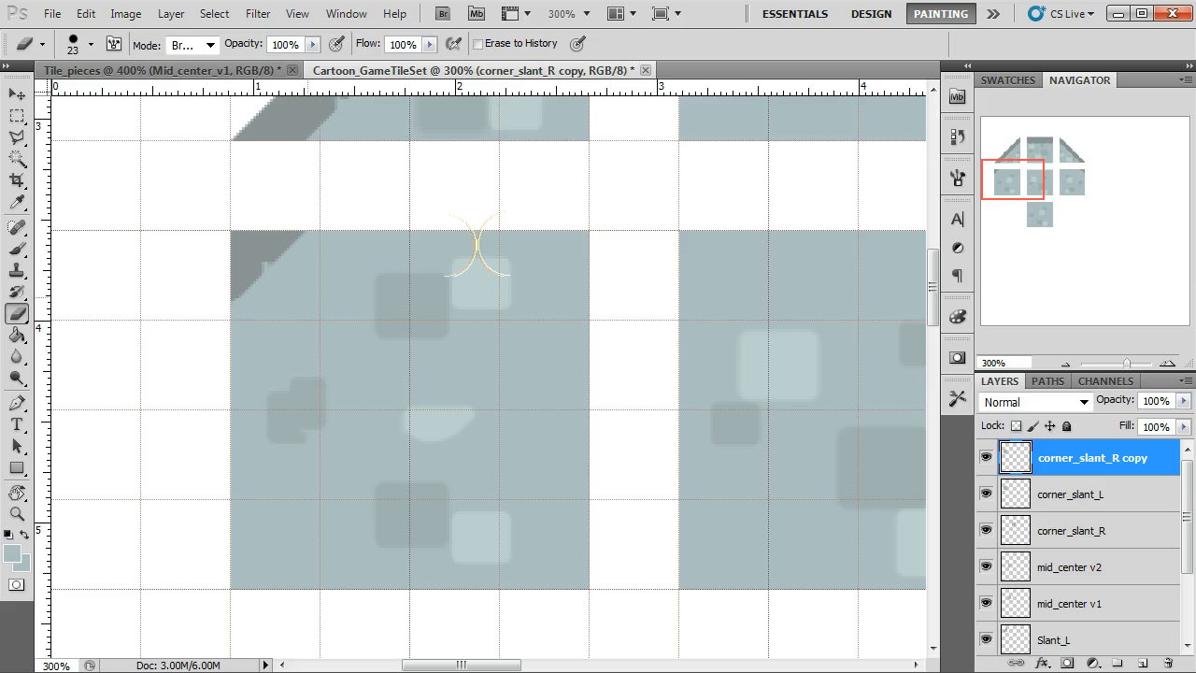
pyautogui.moveTo(476, 245)
pyautogui.mouseDown()
pyautogui.moveTo(406, 542)
pyautogui.moveTo(431, 452)
pyautogui.mouseUp()
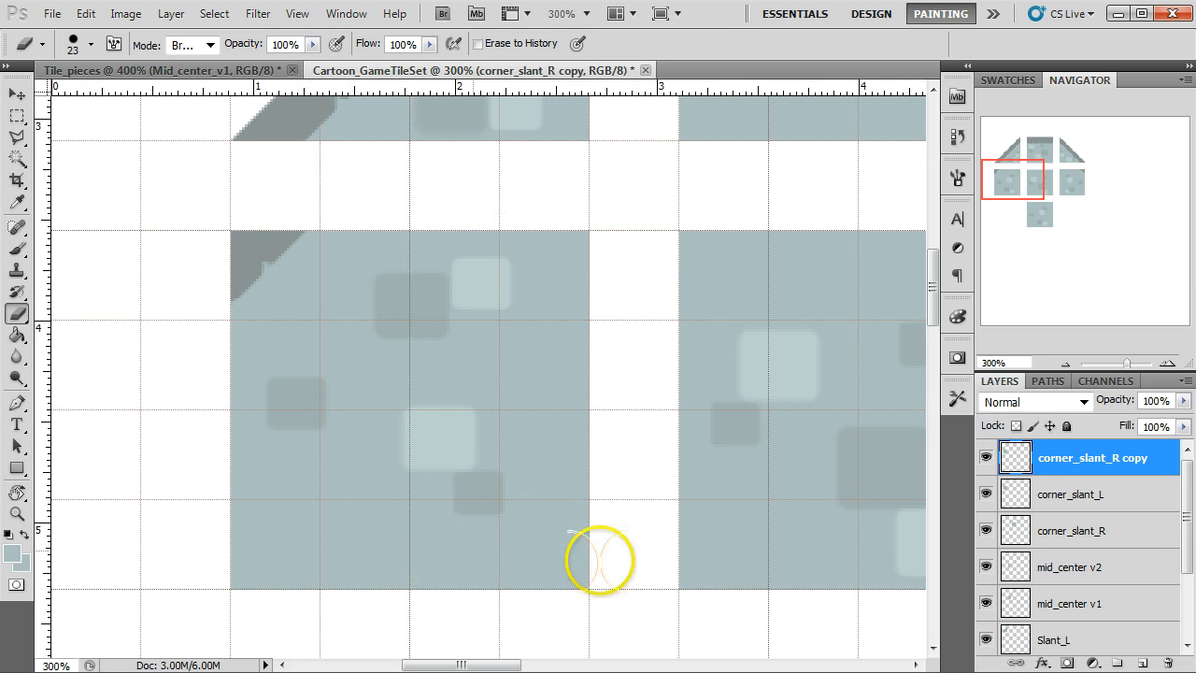
# Step: Load the corner copy's outline as a selection to find leftover pixels, clean up those at the tile's right edge, and deselect
pyautogui.click(986, 457)
pyautogui.click(986, 457)
pyautogui.keyDown('ctrl'); pyautogui.click(1016, 456); pyautogui.keyUp('ctrl')
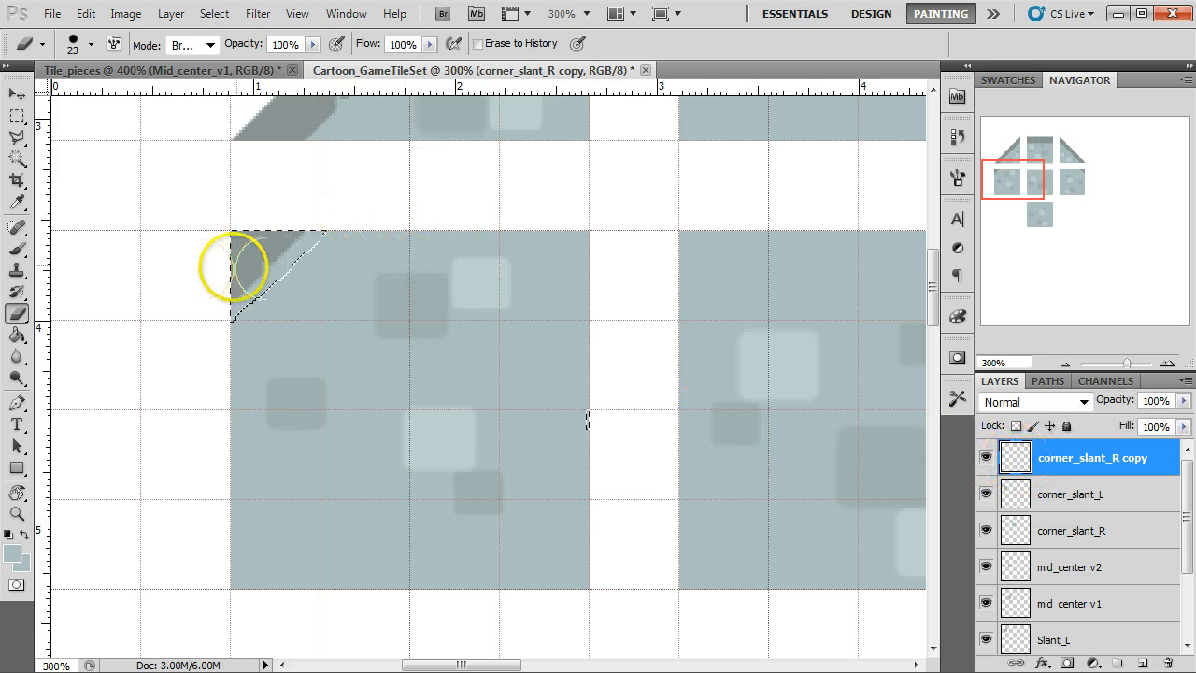
pyautogui.hotkey('ctrl', 'd')
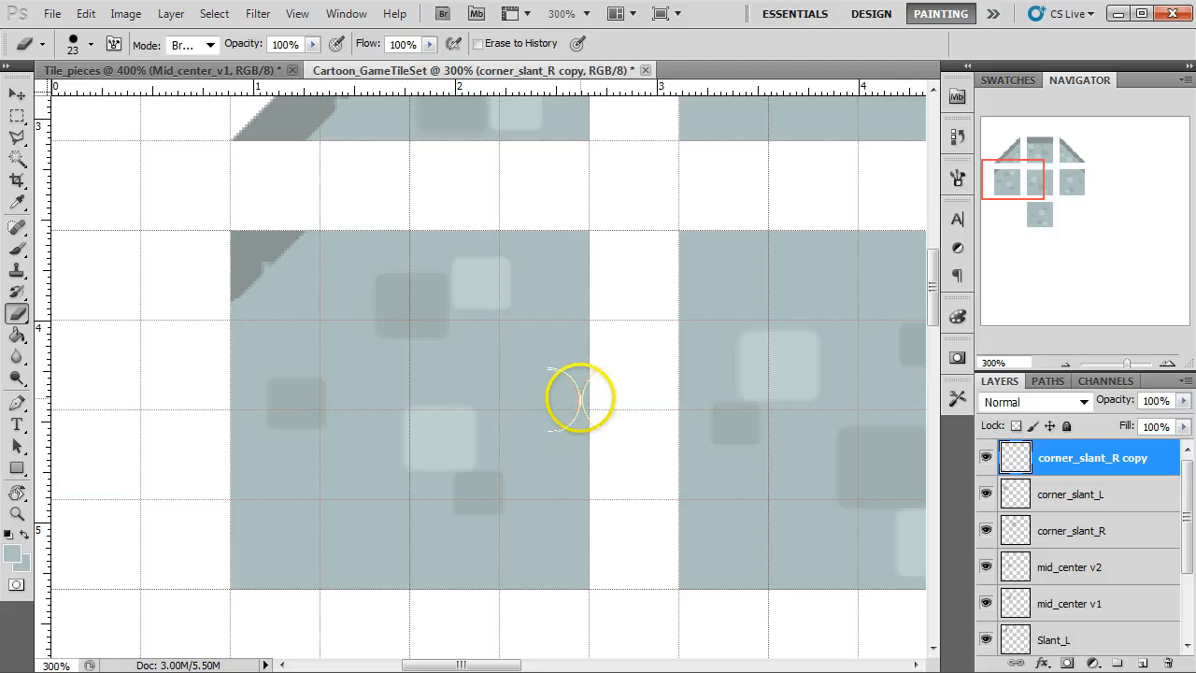
# Step: Rename the corner_slant_R copy layer as corner_slant_L
pyautogui.click(1024, 494)
pyautogui.doubleClick(1104, 460)
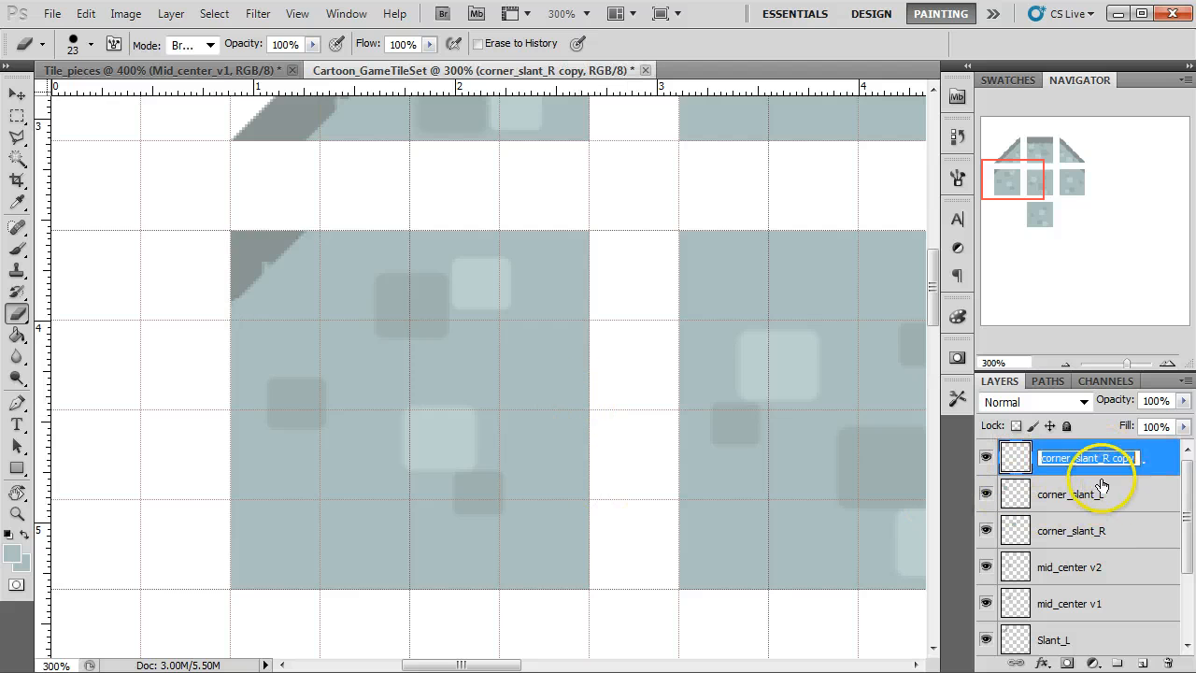
pyautogui.moveTo(1104, 458); pyautogui.dragTo(1170, 455)
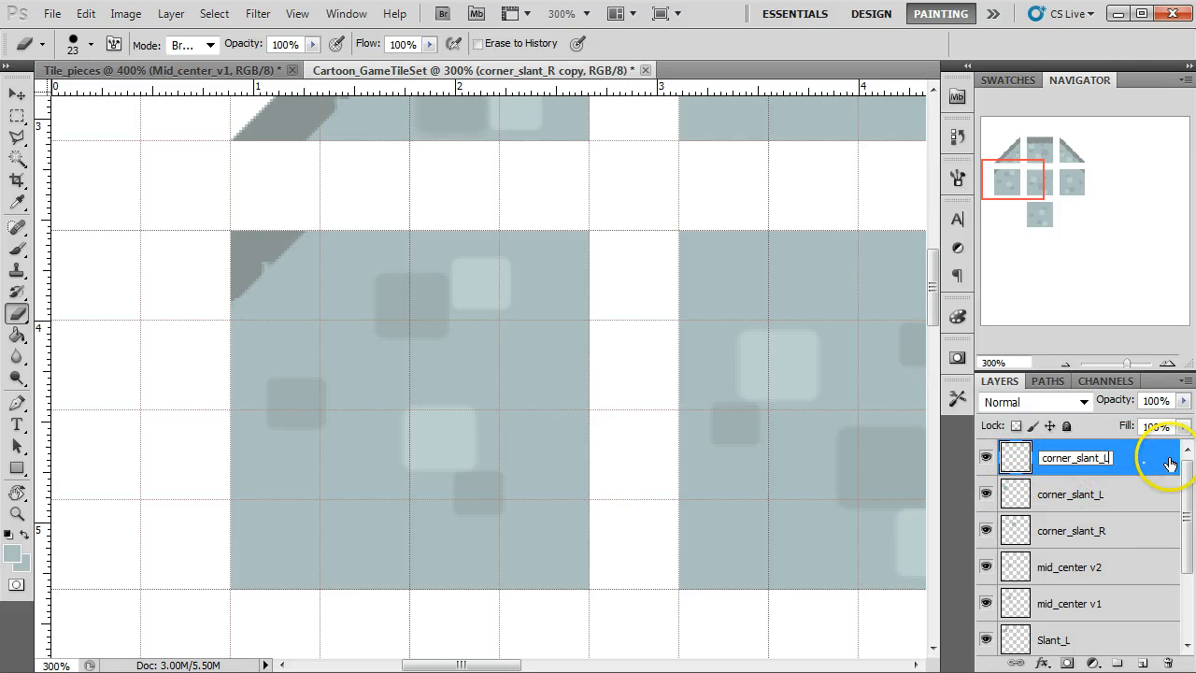
pyautogui.write('L')
# Step: Merge the two corner_slant_L layers into one
pyautogui.click(1108, 493)
pyautogui.keyDown('shift'); pyautogui.click(1099, 497); pyautogui.keyUp('shift')
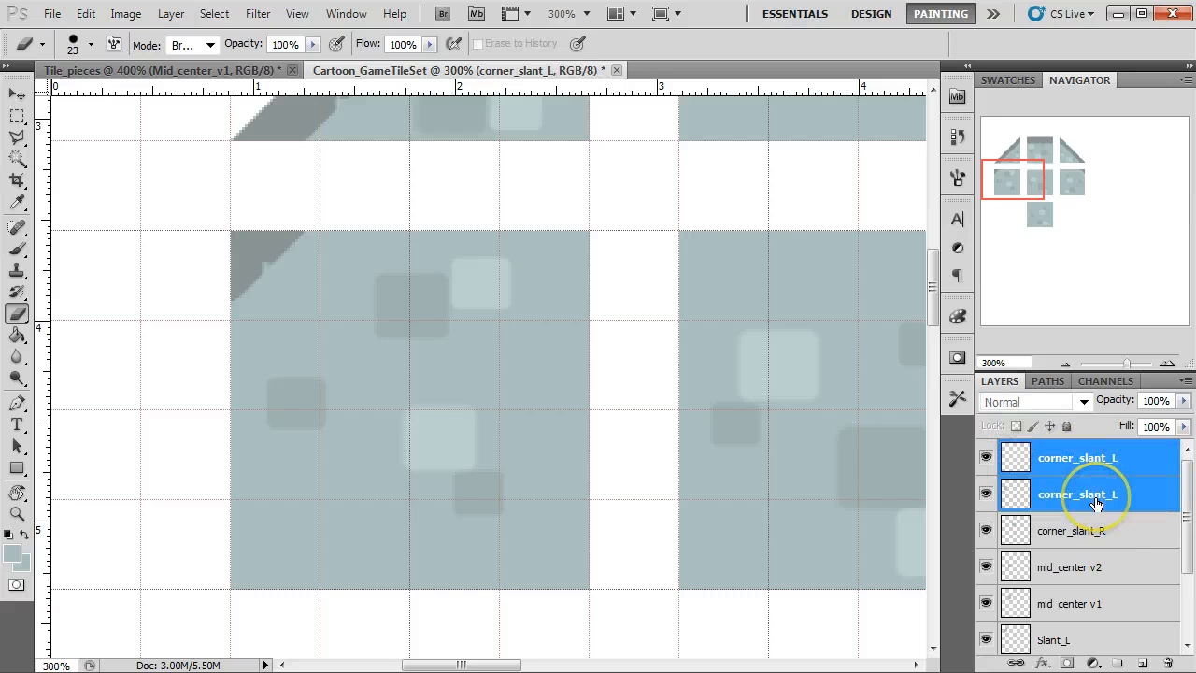
pyautogui.rightClick(1121, 490)
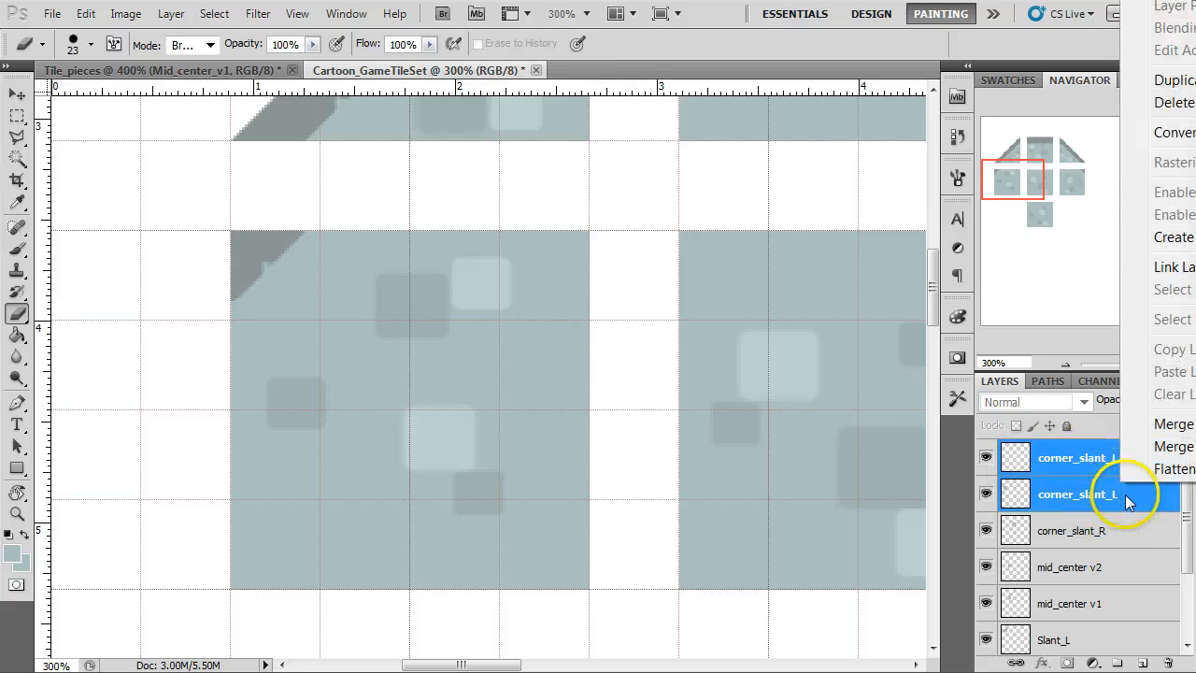
pyautogui.click(1174, 427)
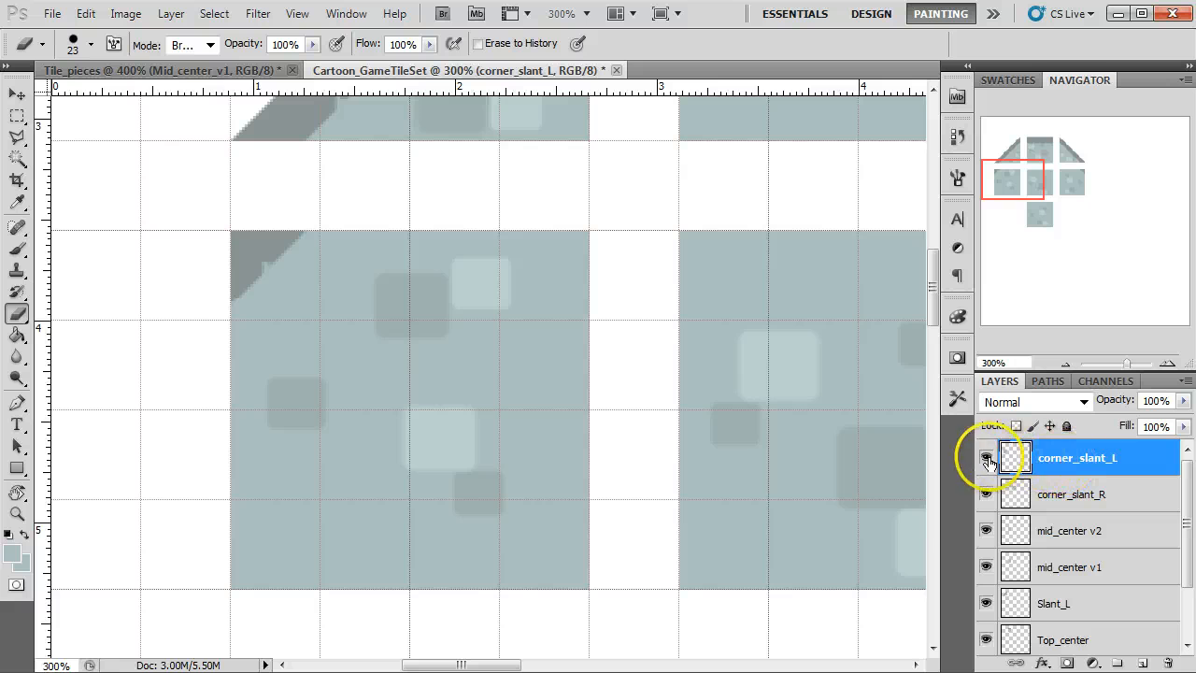
# Step: Test the Top_center tile against the right edge of the corner_slant_R tile with the grid hidden, and undo the move
pyautogui.doubleClick(1066, 362)
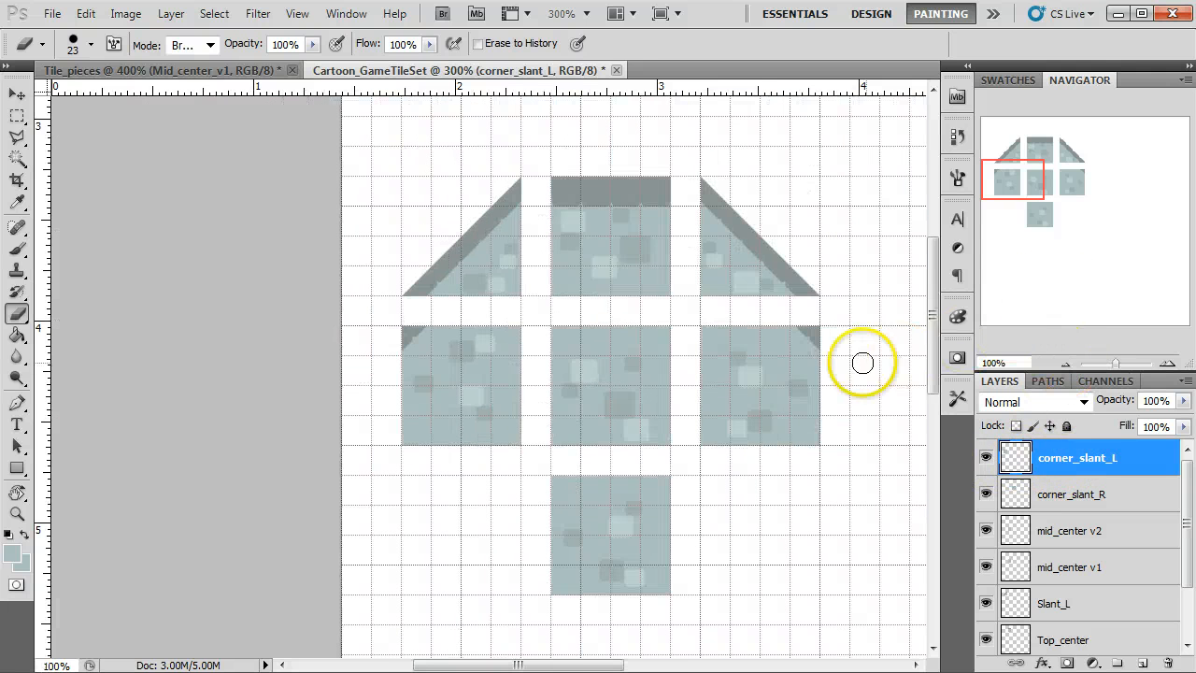
pyautogui.press('v')
pyautogui.moveTo(489, 425); pyautogui.dragTo(488, 389)
pyautogui.hotkey('ctrl', 'z')
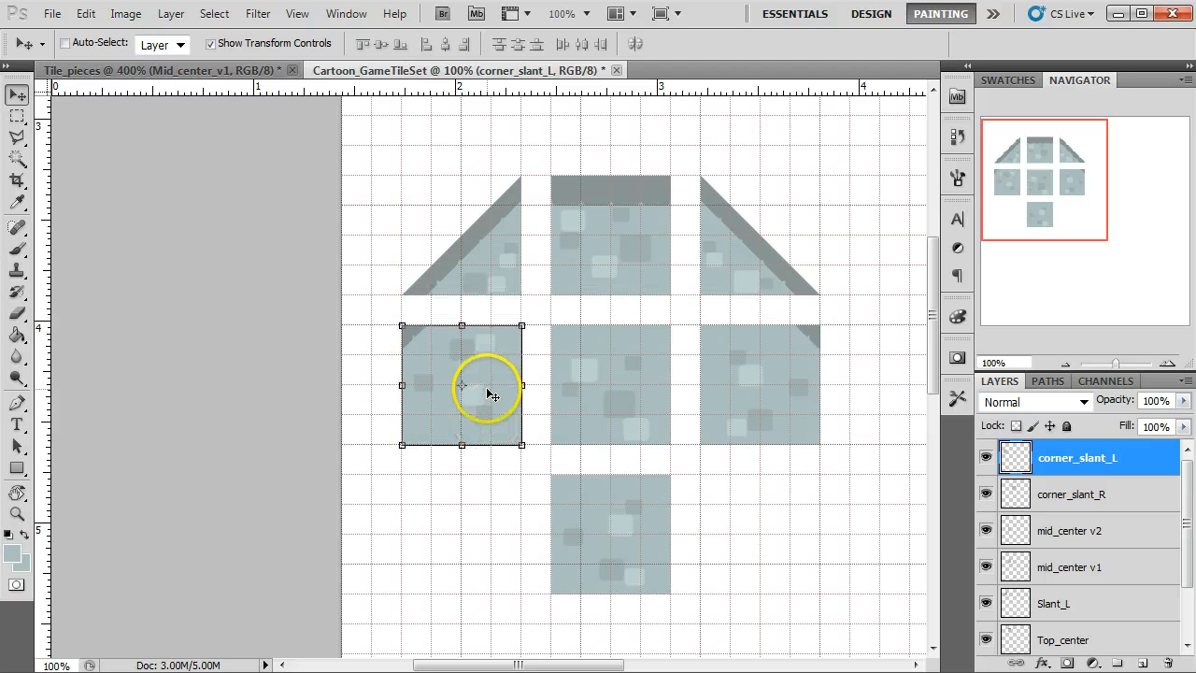
pyautogui.click(1088, 639)
pyautogui.moveTo(645, 286); pyautogui.dragTo(882, 431)
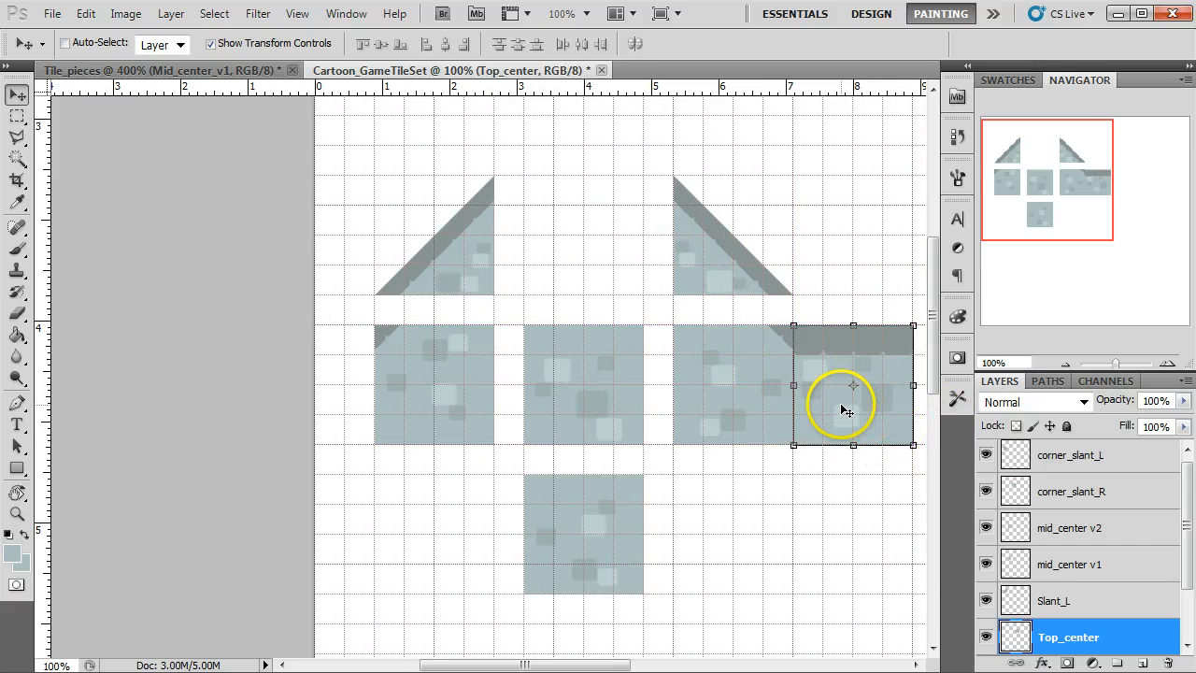
pyautogui.hotkey('ctrl', 'h')
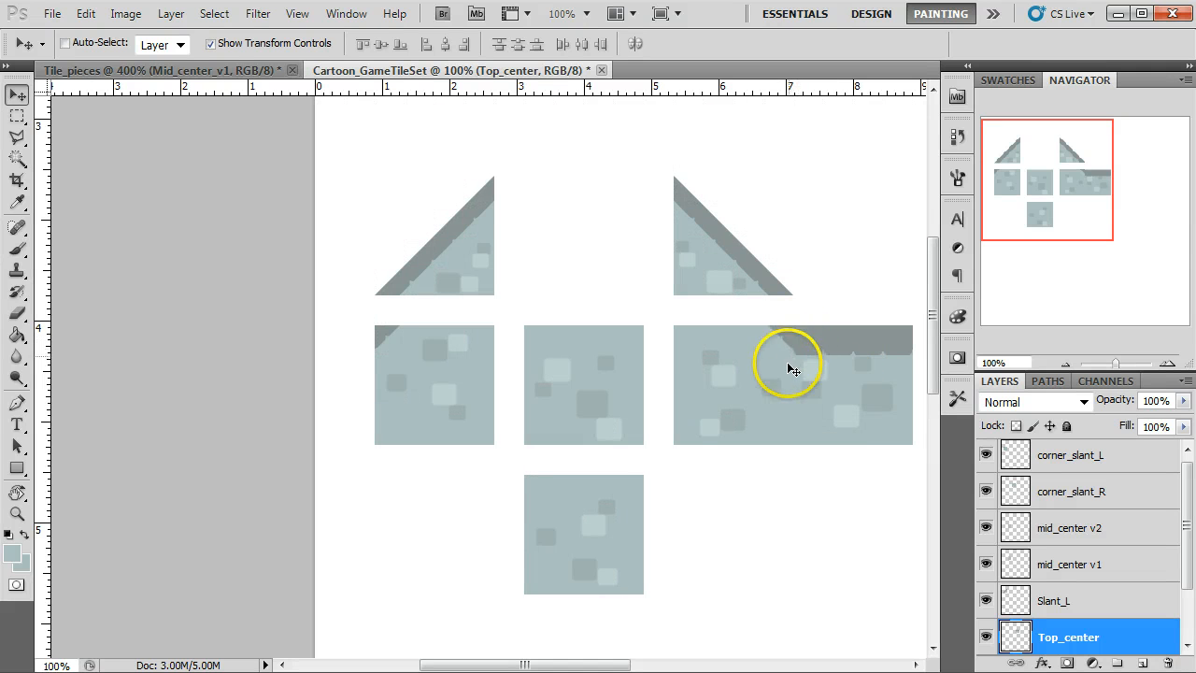
pyautogui.hotkey('ctrl', 'z')
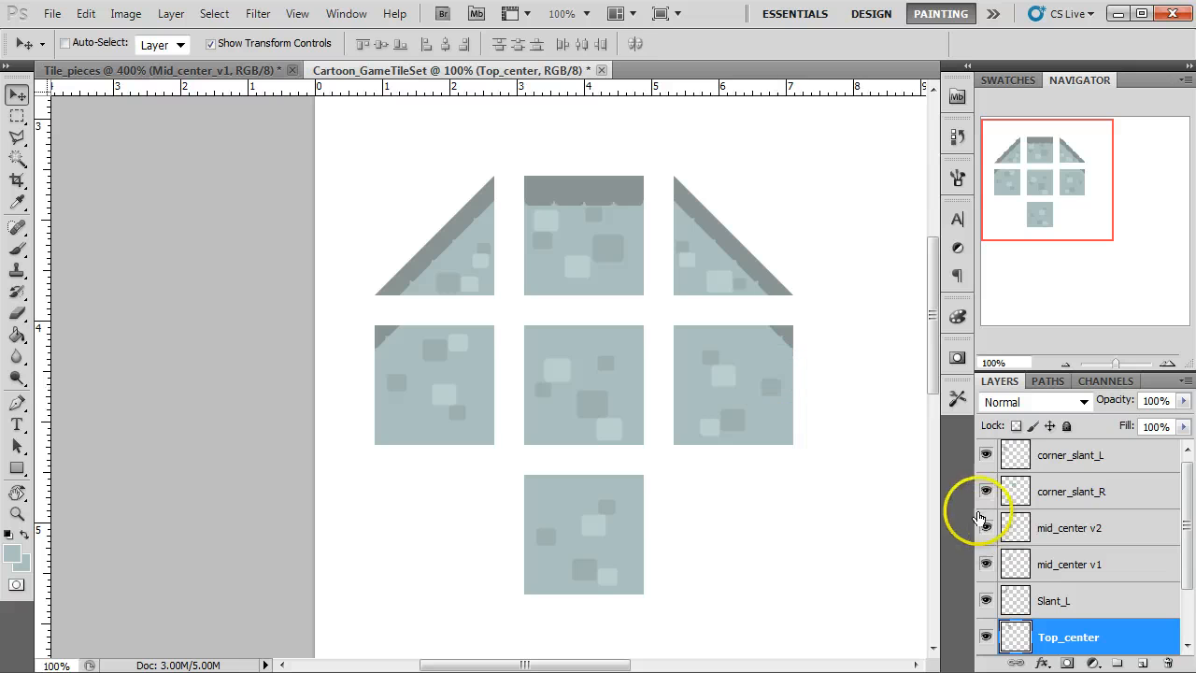
pyautogui.scroll(-1, 986, 521)
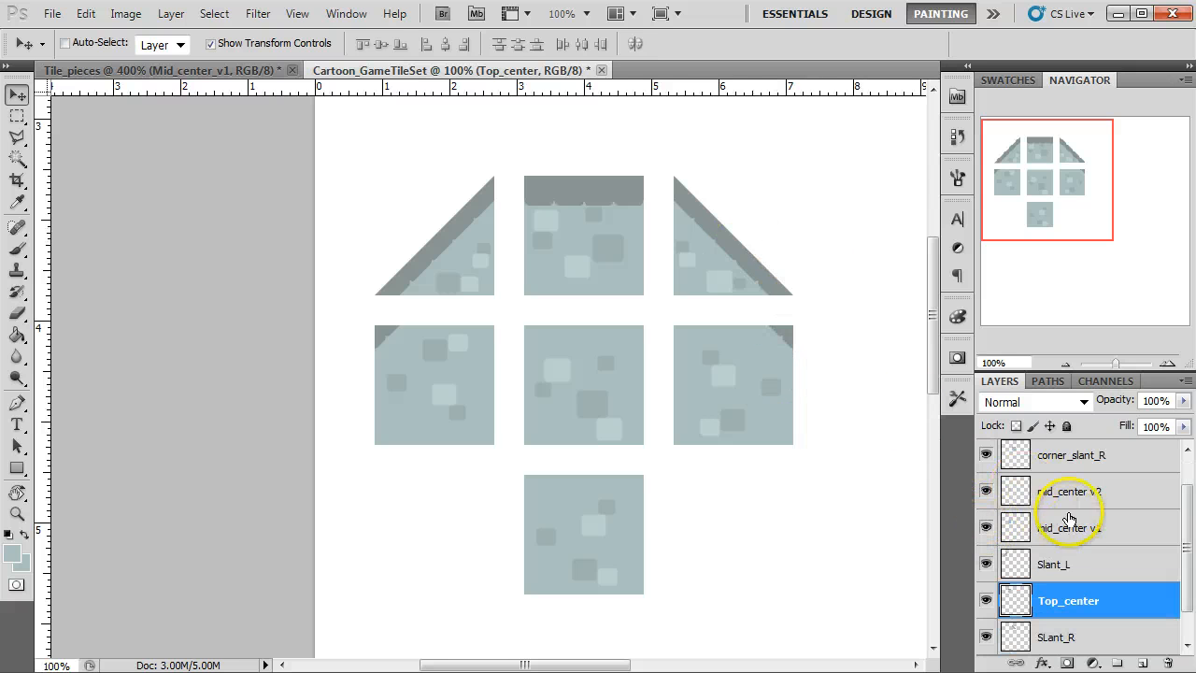
pyautogui.scroll(-2, 812, 551)
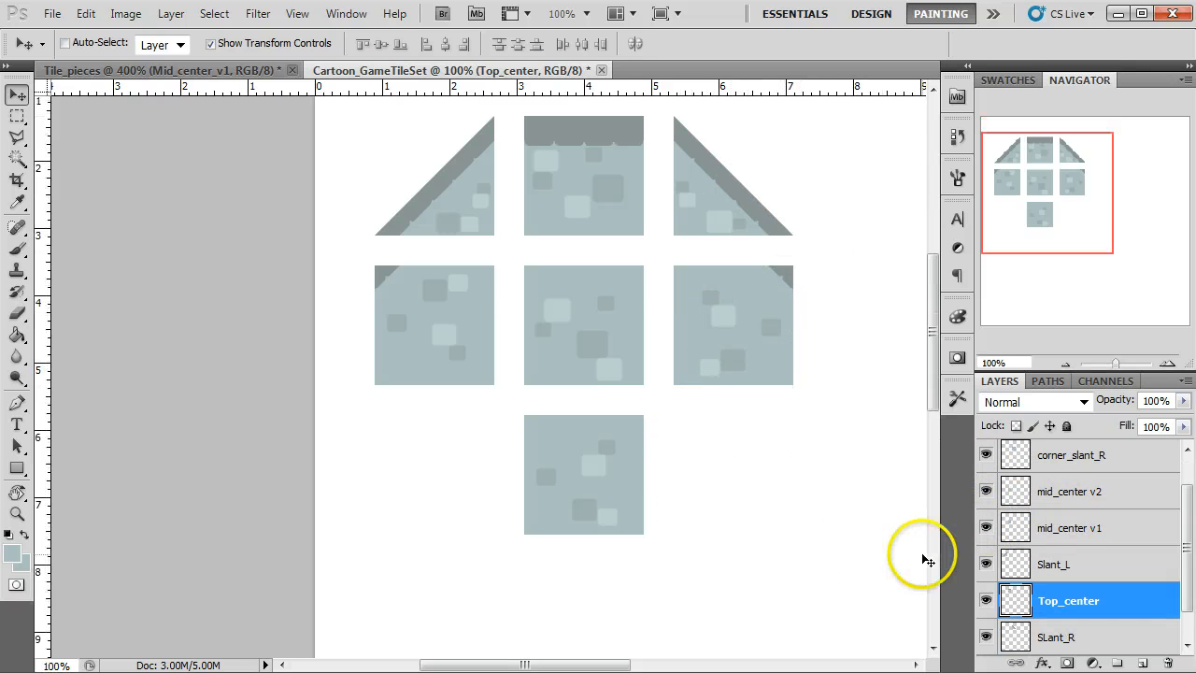
pyautogui.scroll(1, 1096, 553)
pyautogui.moveTo(1190, 477)
pyautogui.mouseDown()
pyautogui.moveTo(1190, 528)
pyautogui.moveTo(1190, 475)
pyautogui.mouseUp()
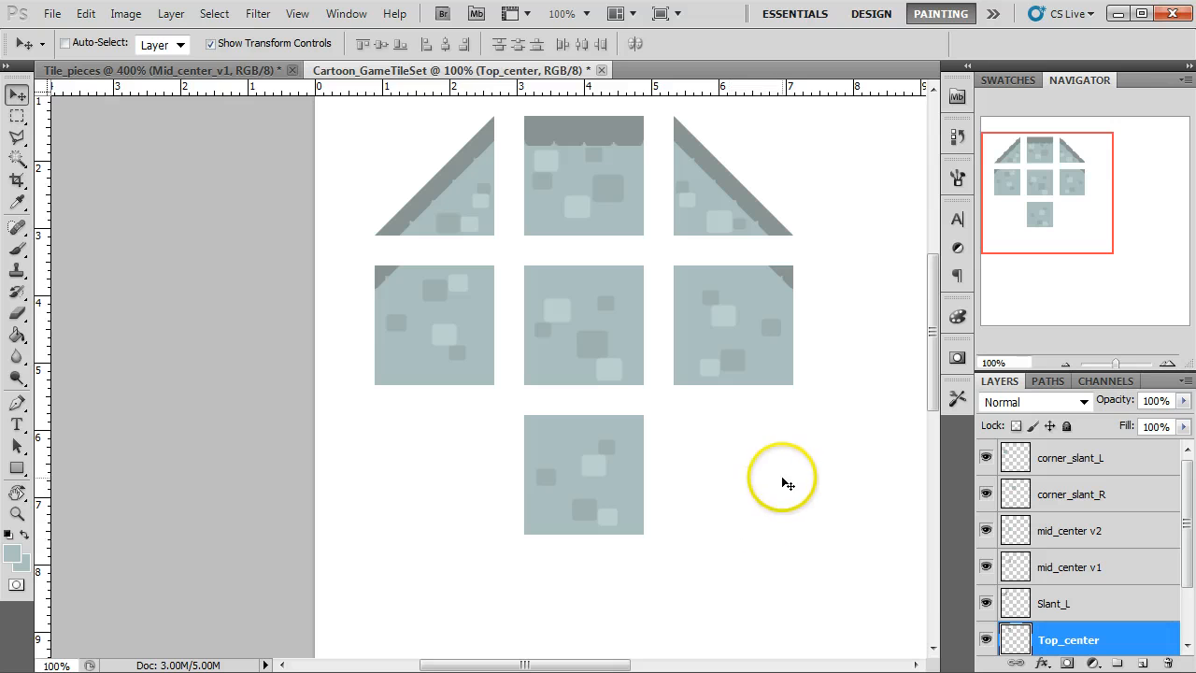
# Step: Switch to the Tile_pieces document and enlarge the layer list so all of its groups and layers fit
pyautogui.click(192, 70)
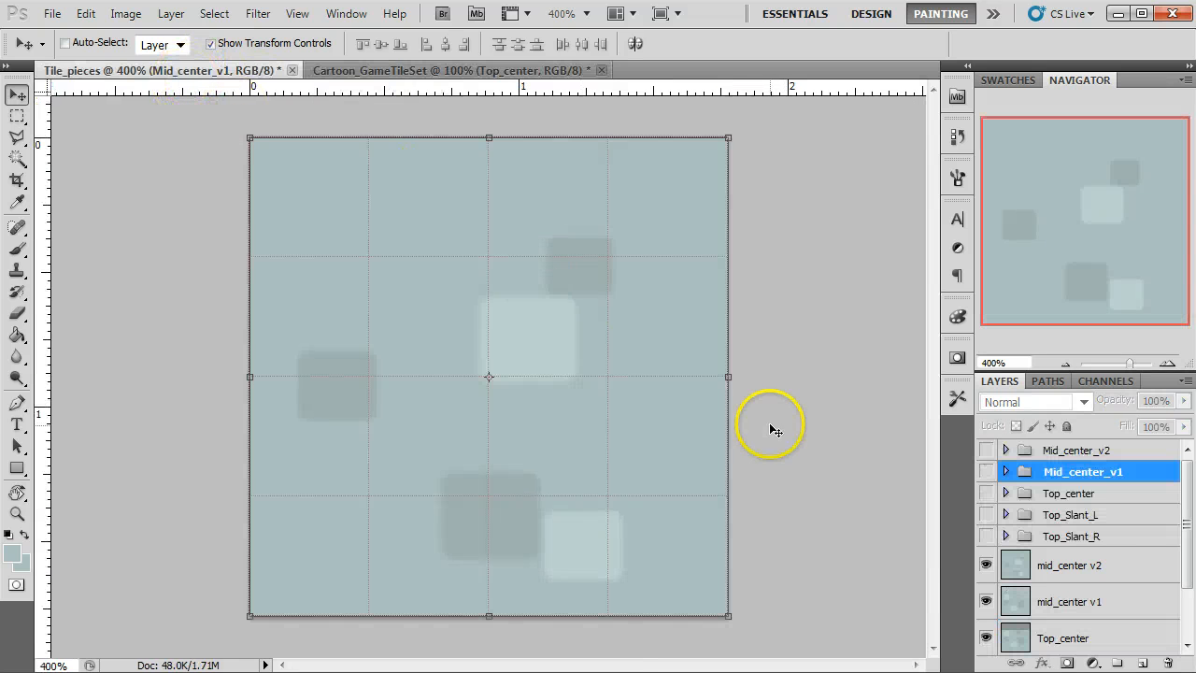
pyautogui.click(1084, 573)
pyautogui.moveTo(1154, 372); pyautogui.dragTo(1164, 243)
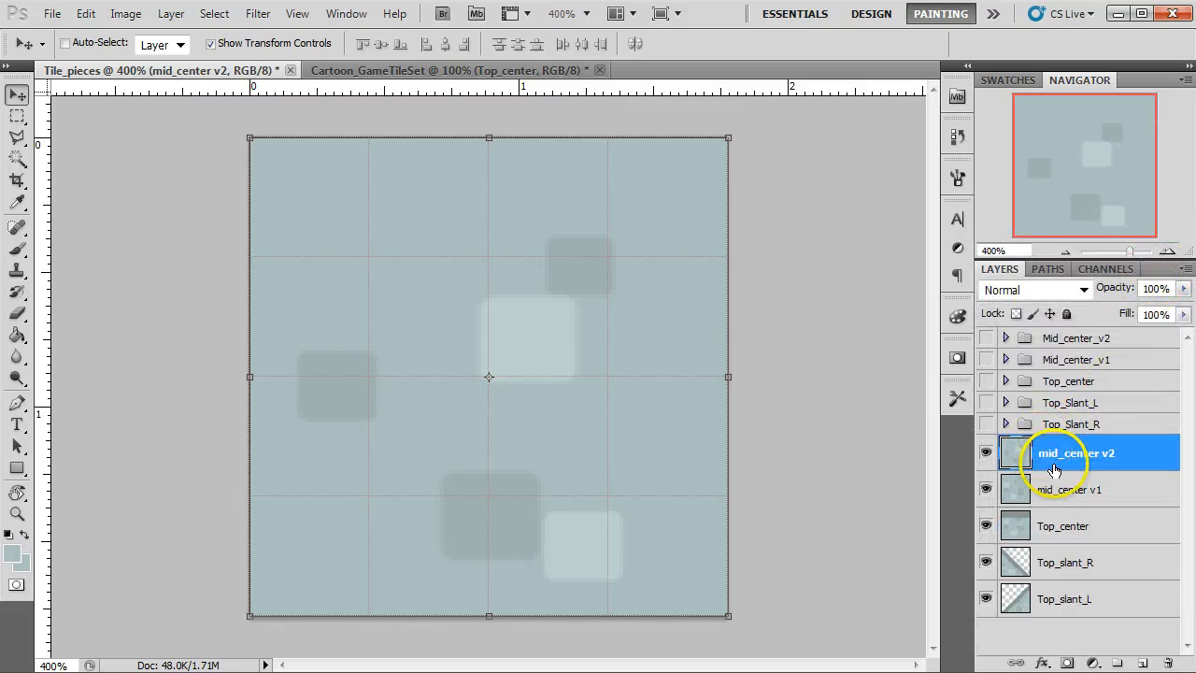
# Step: Make the Top_center group visible and expand it to access its layers
pyautogui.click(1069, 488)
pyautogui.click(1092, 526)
pyautogui.click(1074, 572)
pyautogui.click(1065, 425)
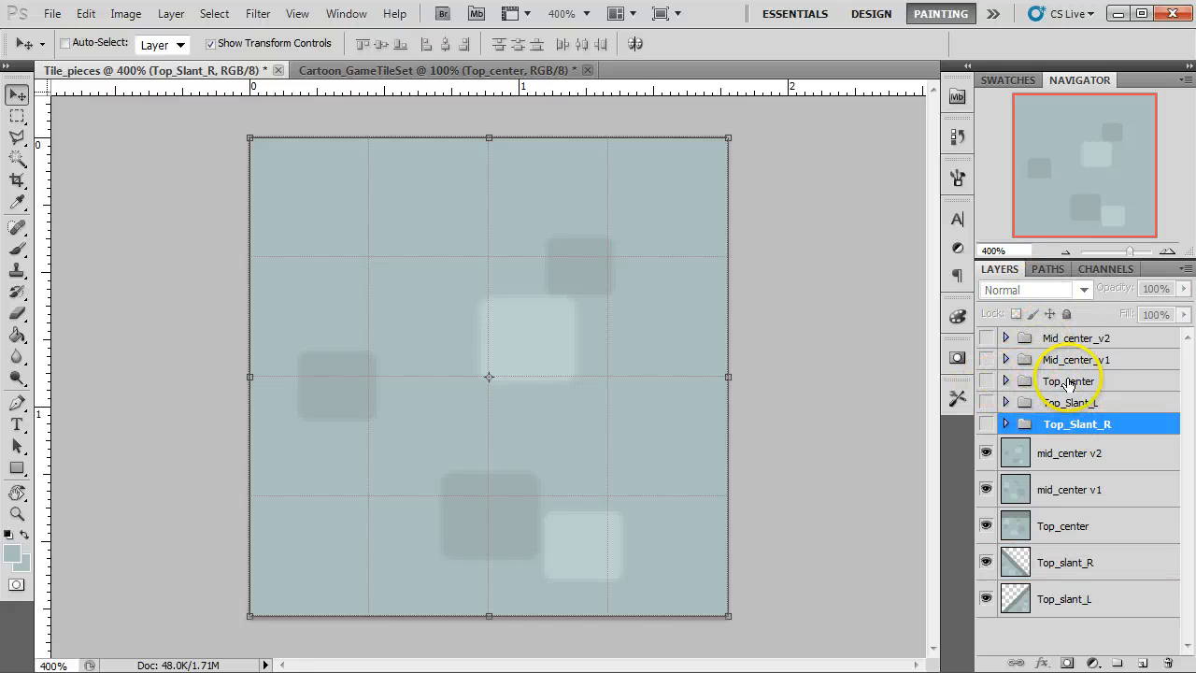
pyautogui.click(1067, 381)
pyautogui.click(987, 381)
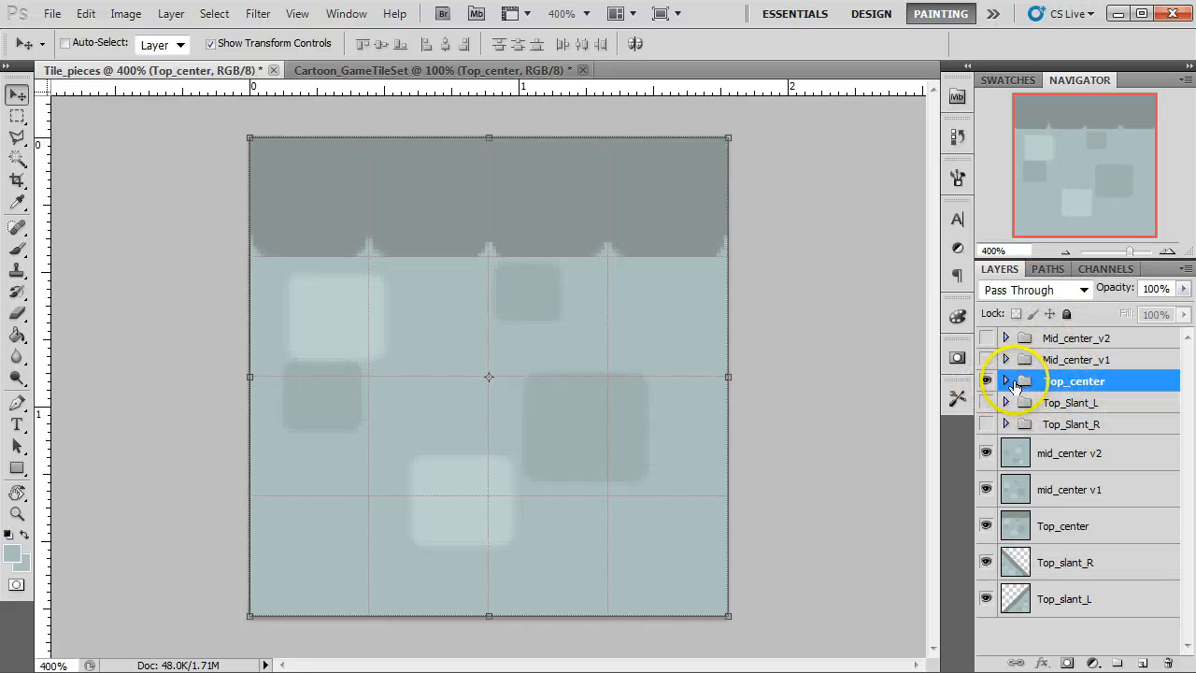
pyautogui.click(1005, 381)
# Step: Move the shadows layer of the Top_center group straight down, away from the dark top edge
pyautogui.click(1053, 416)
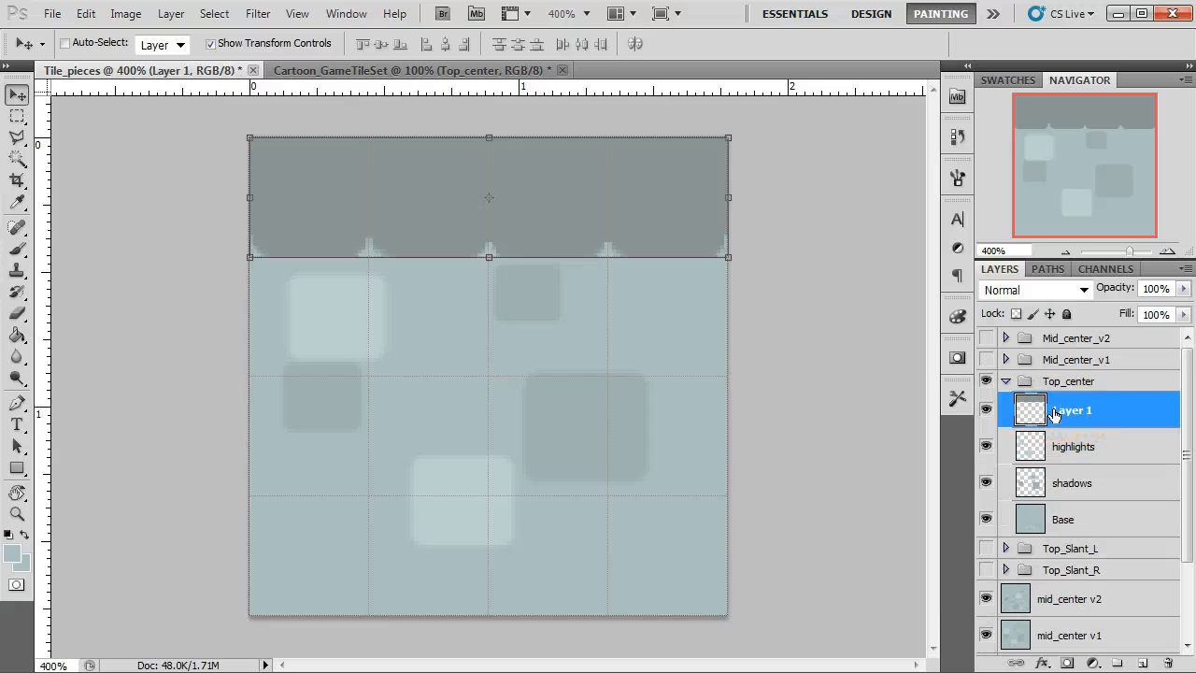
pyautogui.click(1074, 495)
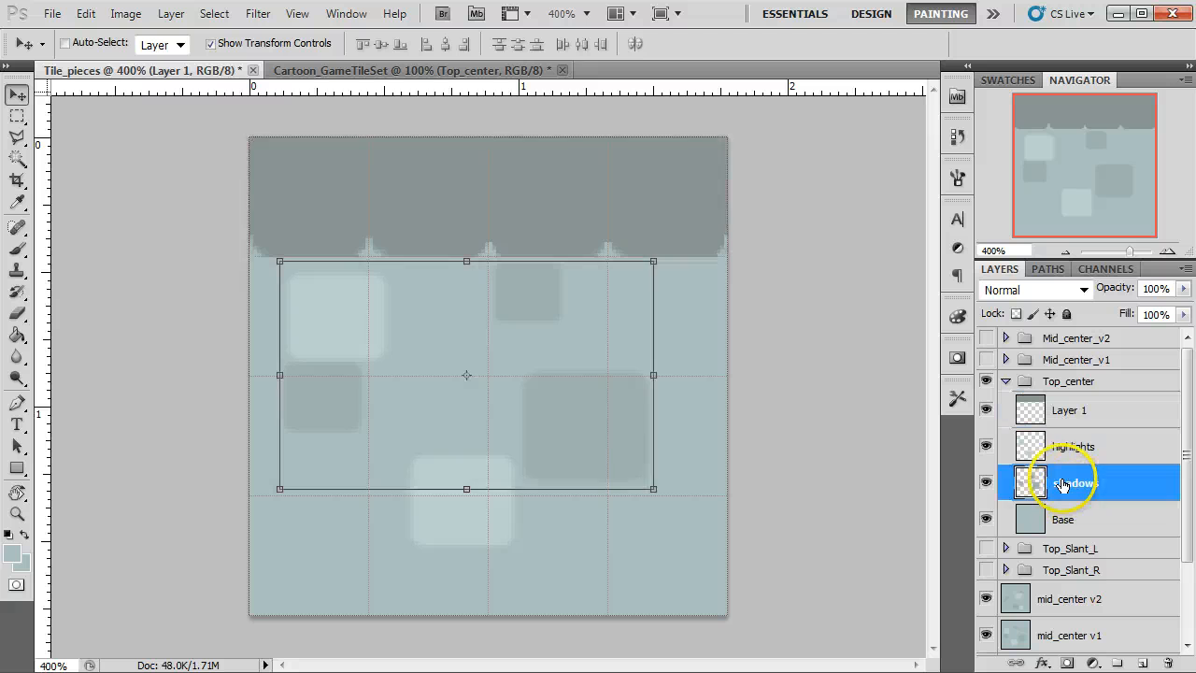
pyautogui.moveTo(619, 452); pyautogui.dragTo(614, 537)
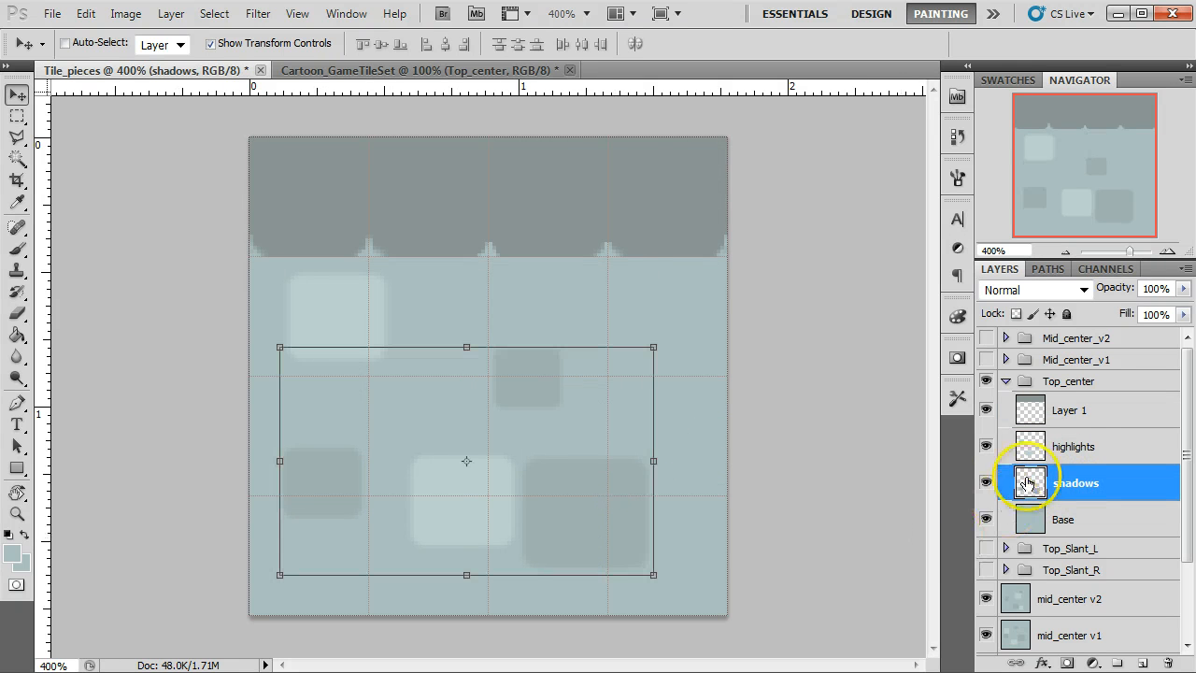
# Step: Scale the Top_center highlights layer to 74.25%, flip it horizontally and position it at X 40 px, Y 93.25 px
pyautogui.click(1036, 447)
pyautogui.moveTo(467, 507); pyautogui.dragTo(458, 547)
pyautogui.moveTo(499, 310); pyautogui.dragTo(499, 313)
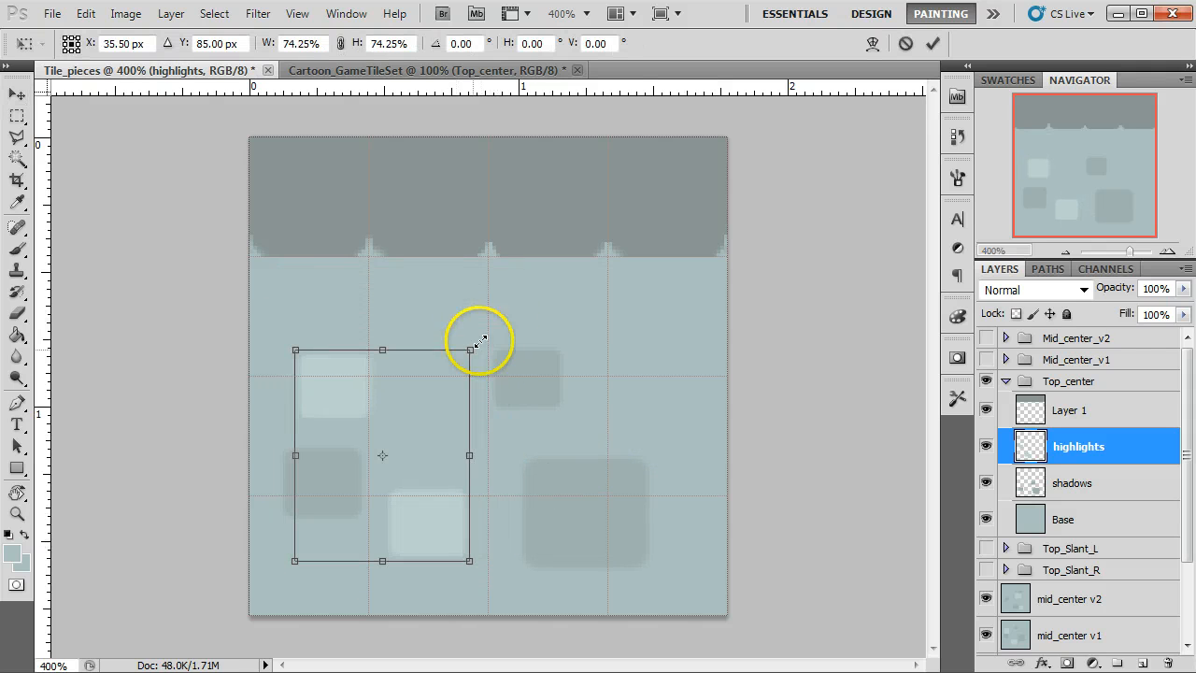
pyautogui.rightClick(423, 464)
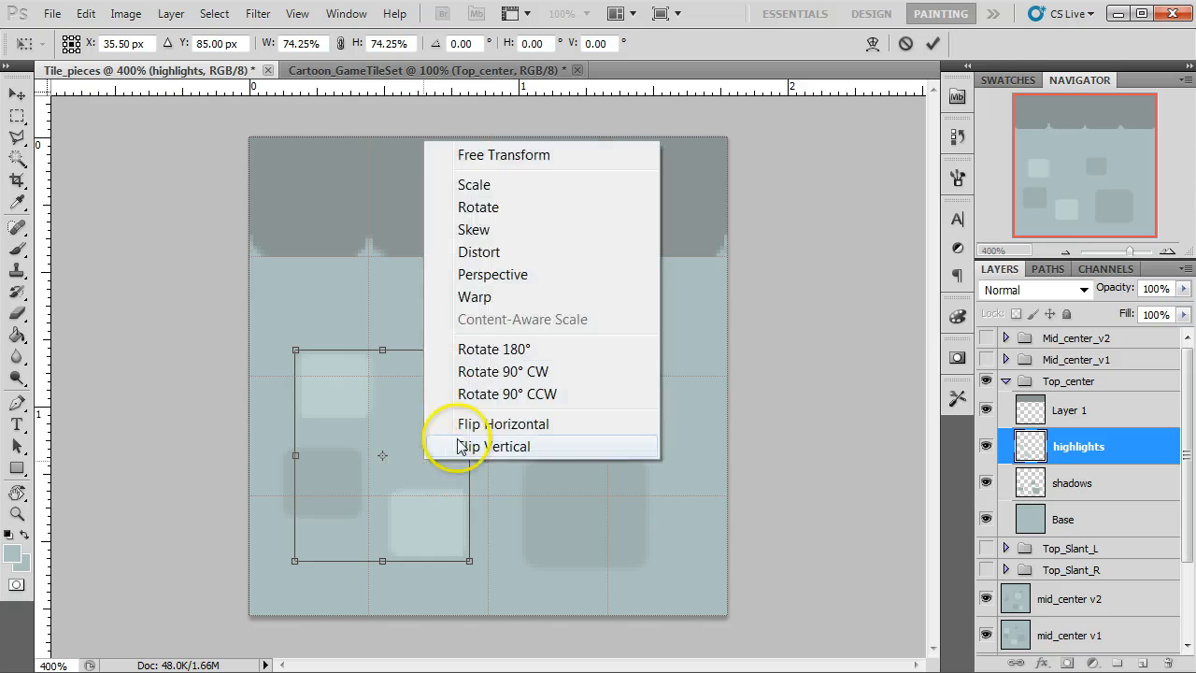
pyautogui.click(519, 430)
pyautogui.moveTo(349, 520); pyautogui.dragTo(386, 549)
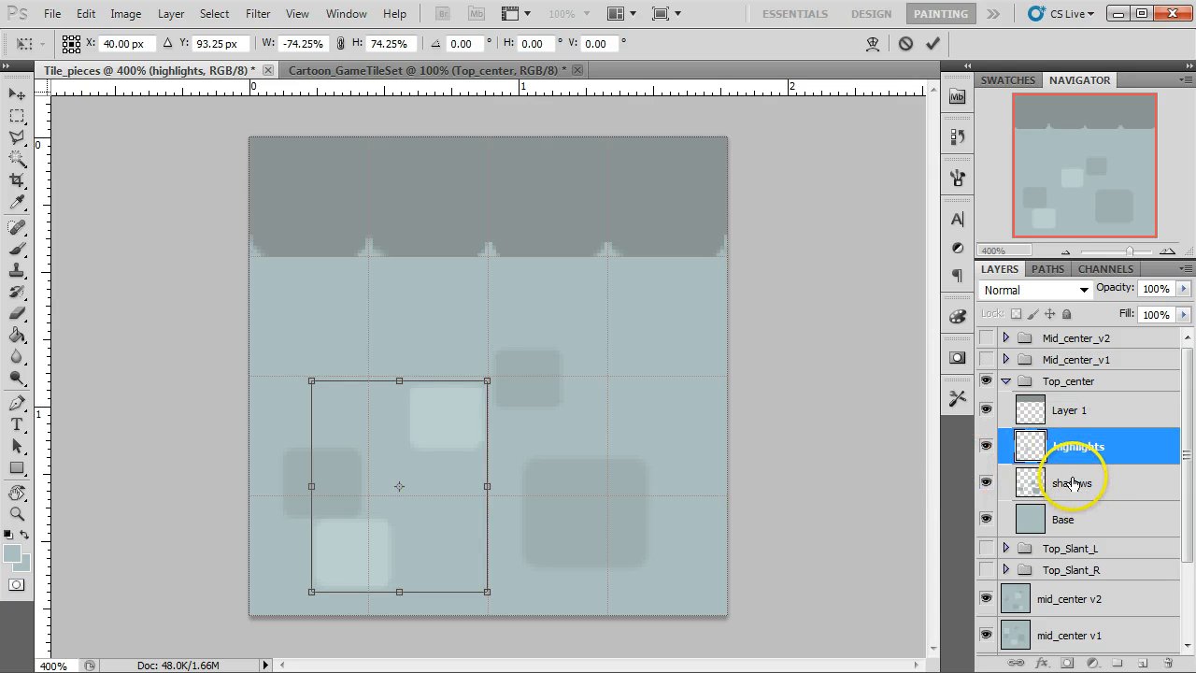
pyautogui.click(932, 43)
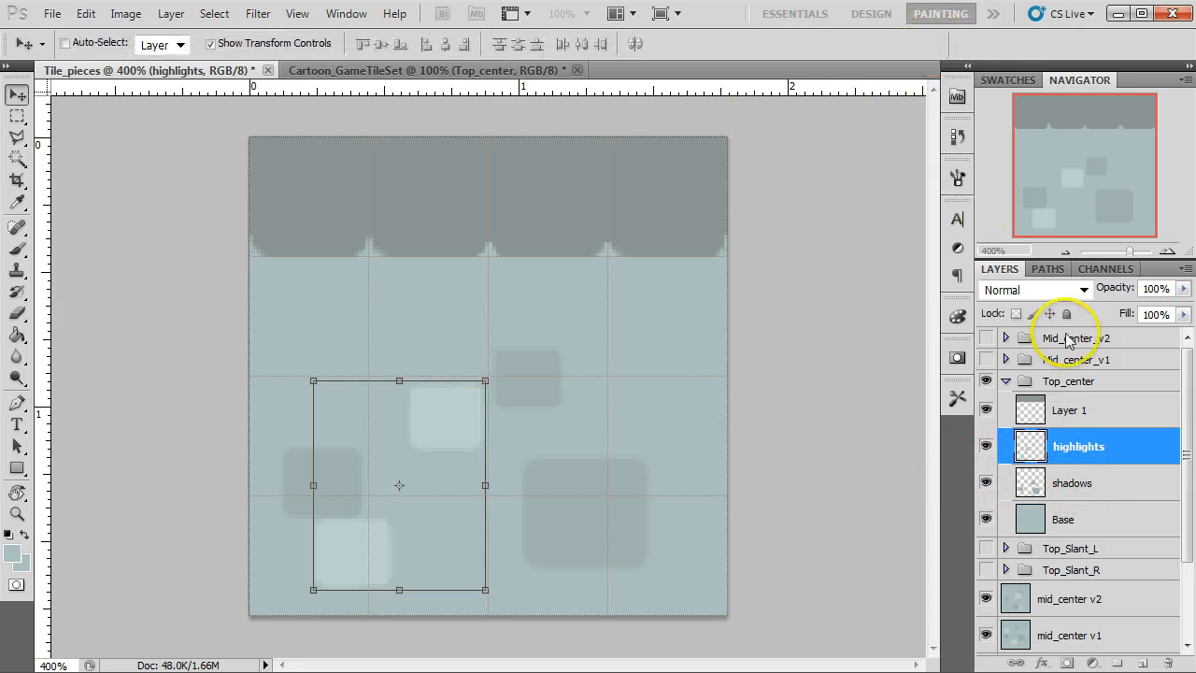
# Step: Delete the largest shadow square, in the tile's lower-right area, from the shadows layer and clear the selection
pyautogui.click(1077, 484)
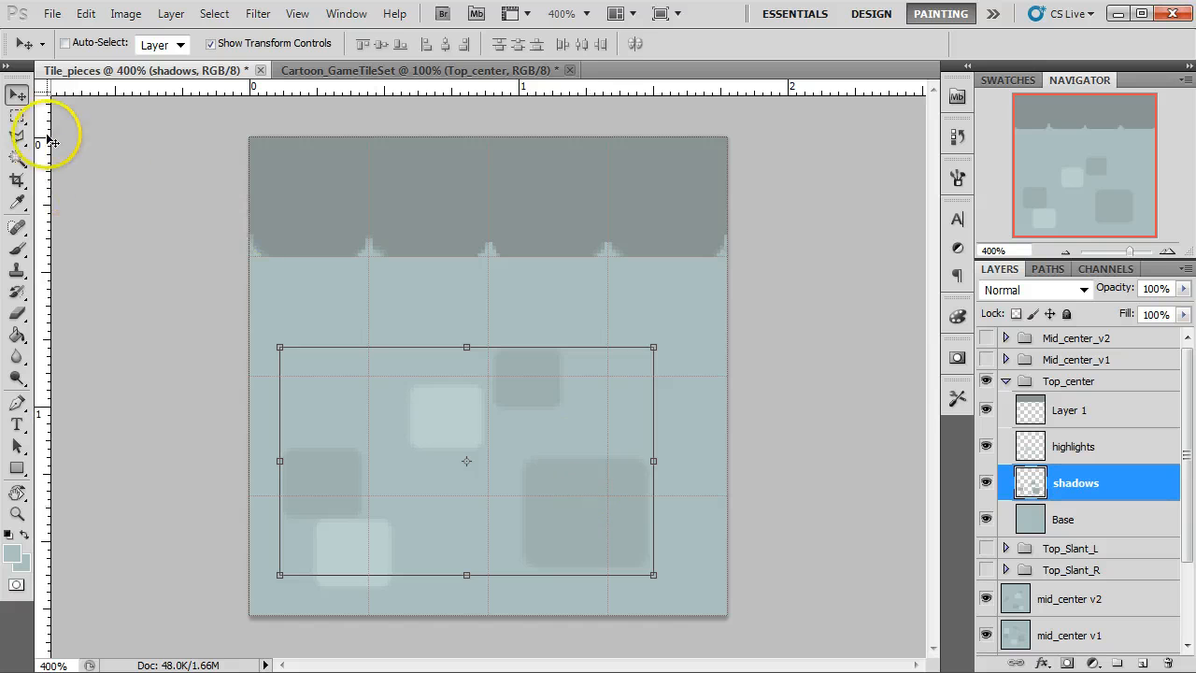
pyautogui.click(16, 117)
pyautogui.moveTo(682, 600)
pyautogui.mouseDown()
pyautogui.moveTo(598, 545)
pyautogui.moveTo(509, 432)
pyautogui.mouseUp()
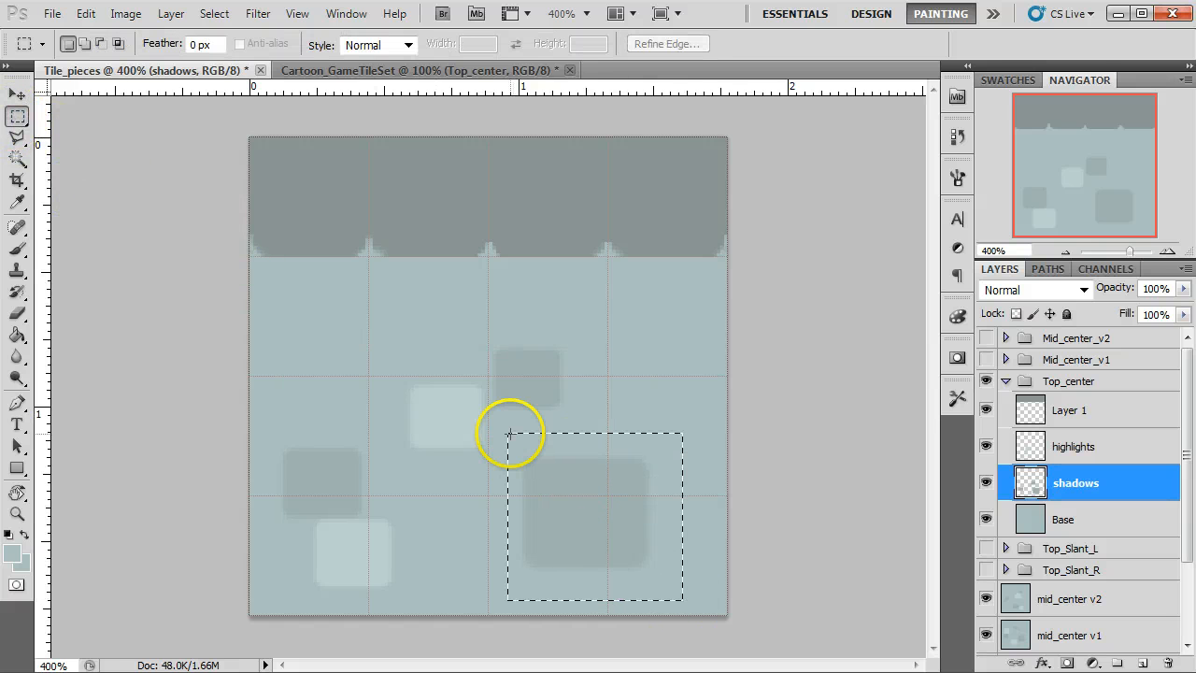
pyautogui.press('Delete')
pyautogui.hotkey('ctrl', 'd')
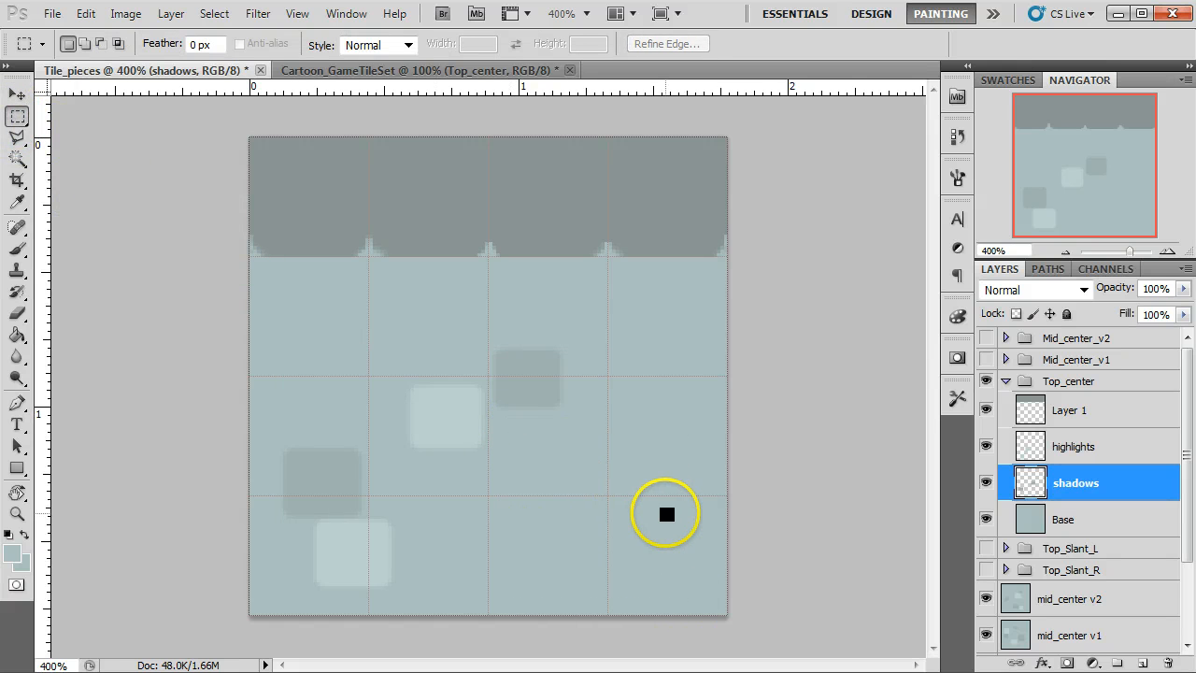
pyautogui.press('v')
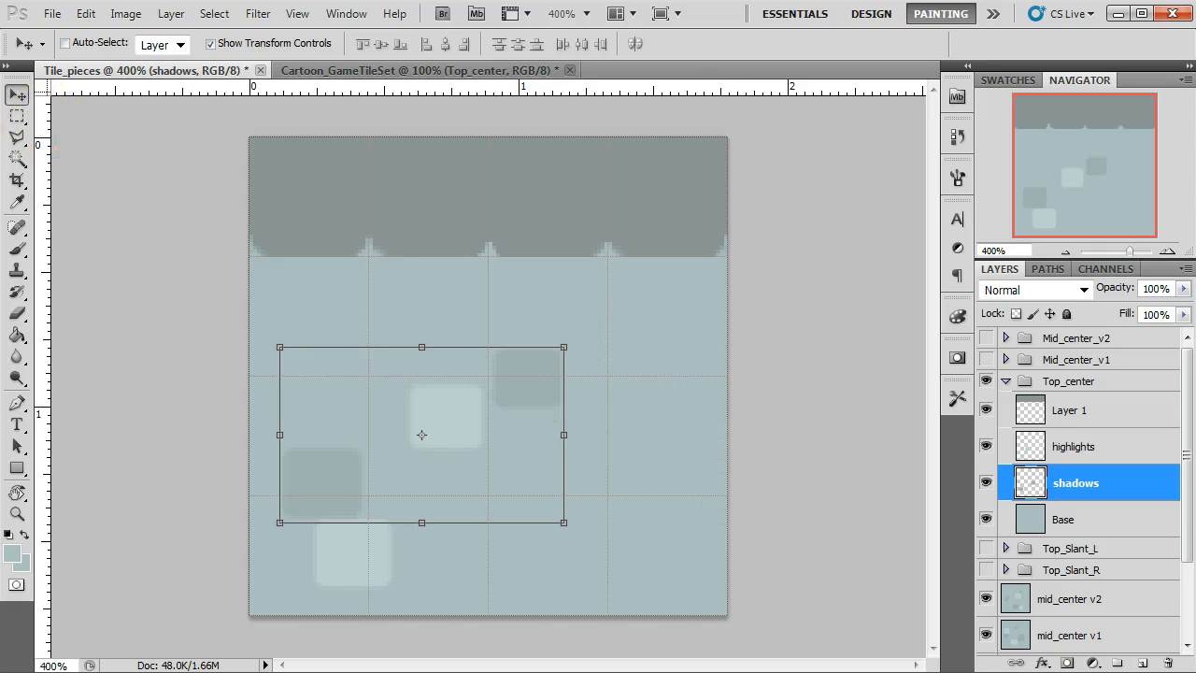
# Step: Cut a large circular area, centred on the tile's lower-right corner and reaching up to the dark top band, out of the Base layer
pyautogui.click(17, 116)
pyautogui.moveTo(20, 128); pyautogui.dragTo(66, 134)
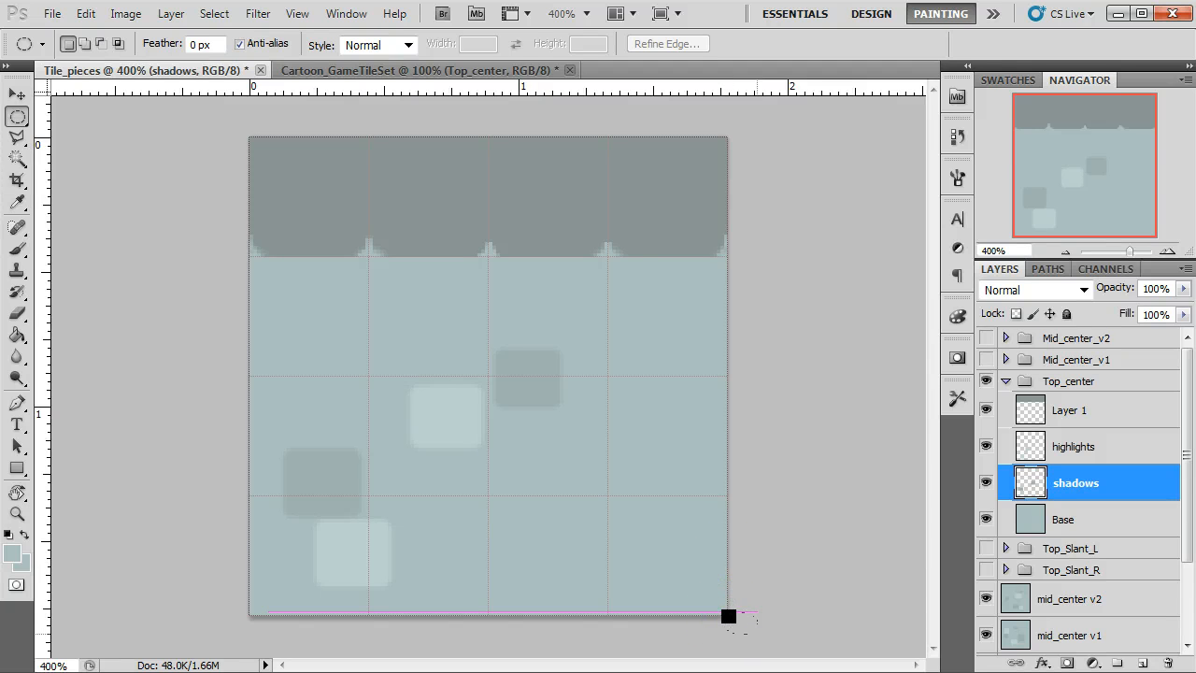
pyautogui.moveTo(728, 616); pyautogui.dragTo(792, 660)
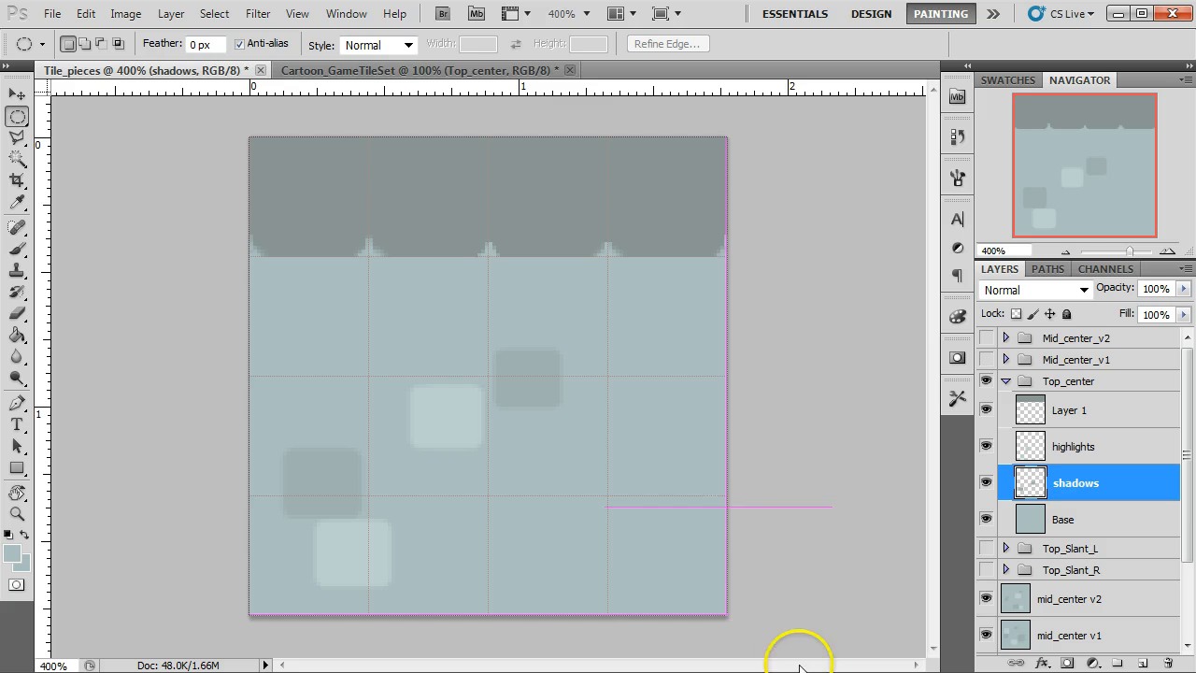
pyautogui.click(1063, 252)
pyautogui.click(1063, 252)
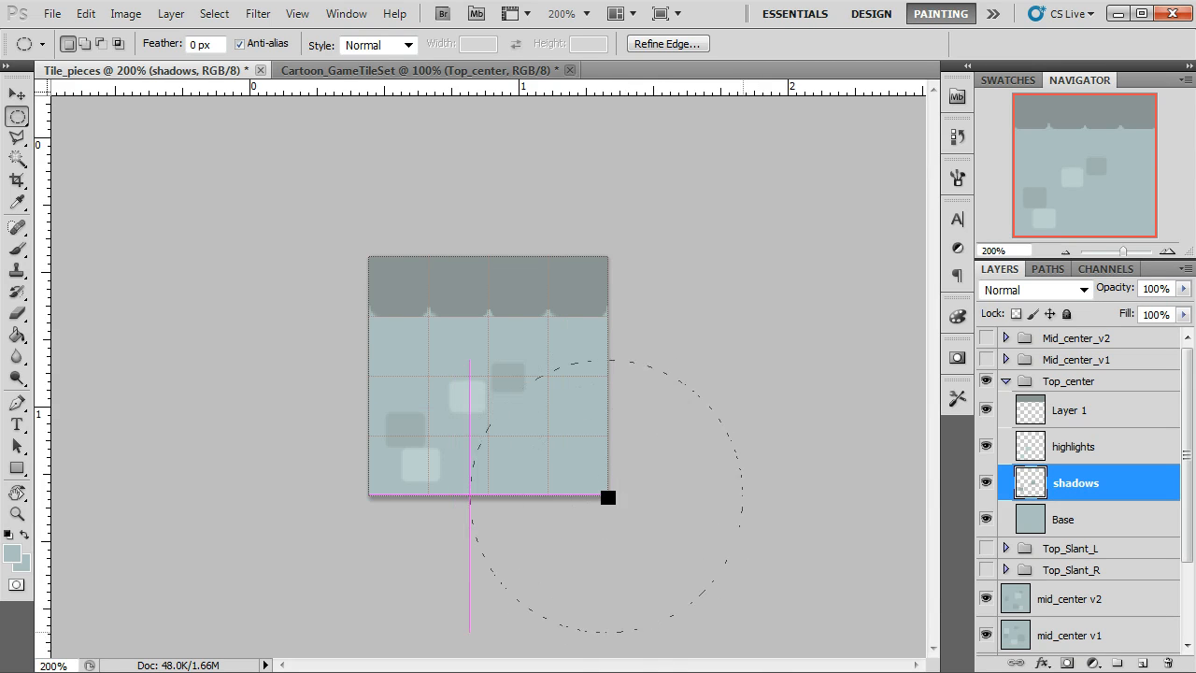
pyautogui.moveTo(607, 496); pyautogui.dragTo(778, 666)
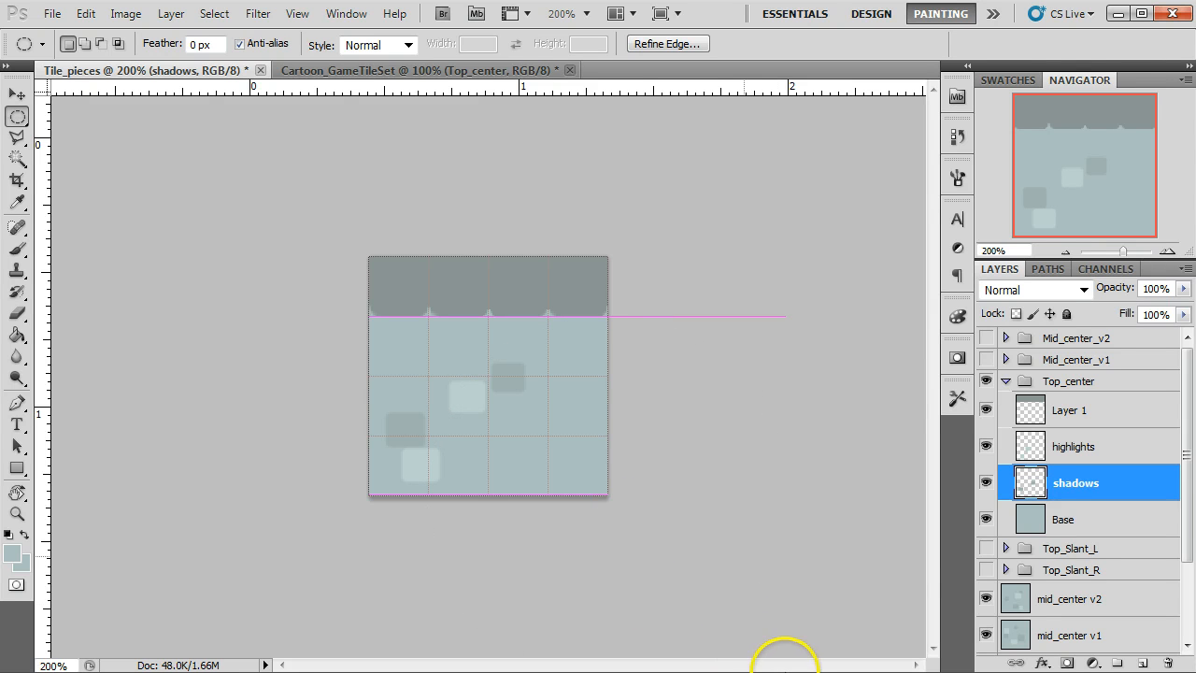
pyautogui.click(1046, 515)
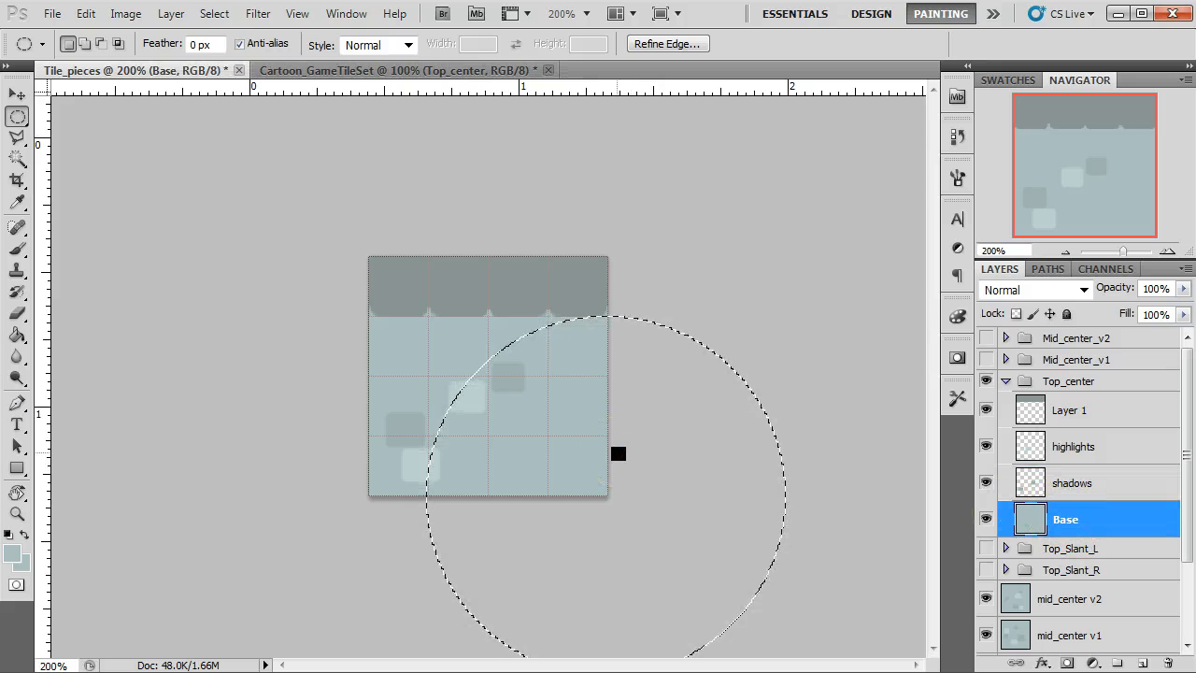
pyautogui.press('Delete')
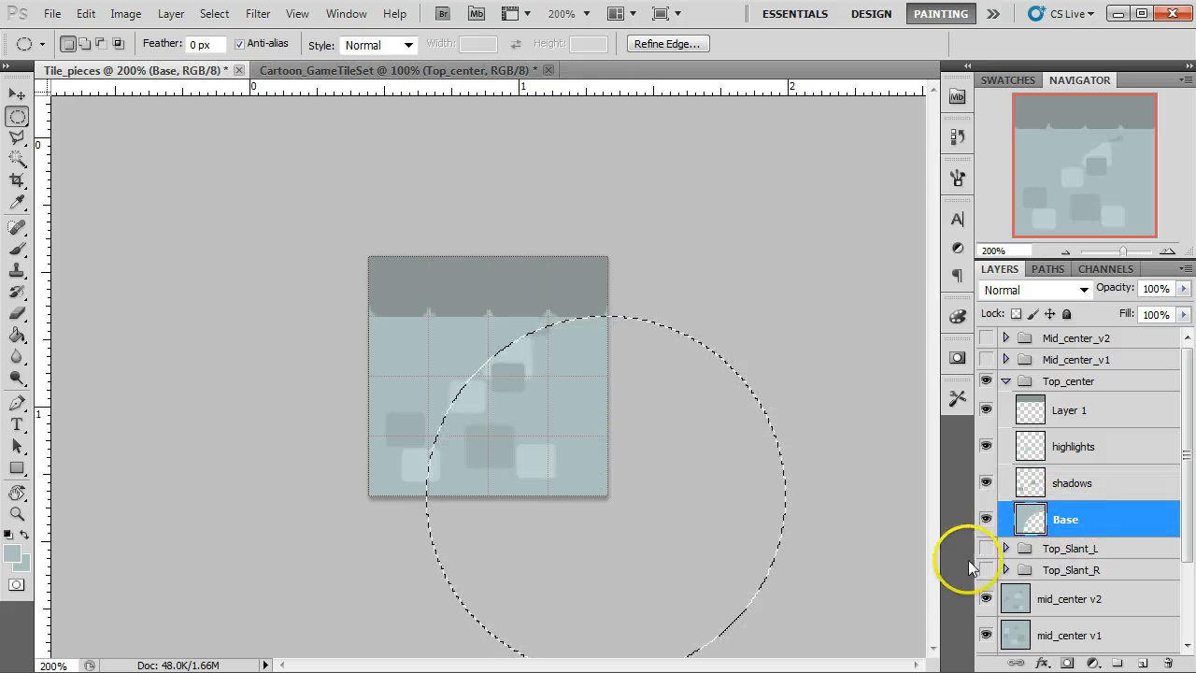
# Step: Hide the flattened tile layers from mid_center v2 down to Top_slant_L
pyautogui.scroll(-3, 1177, 598)
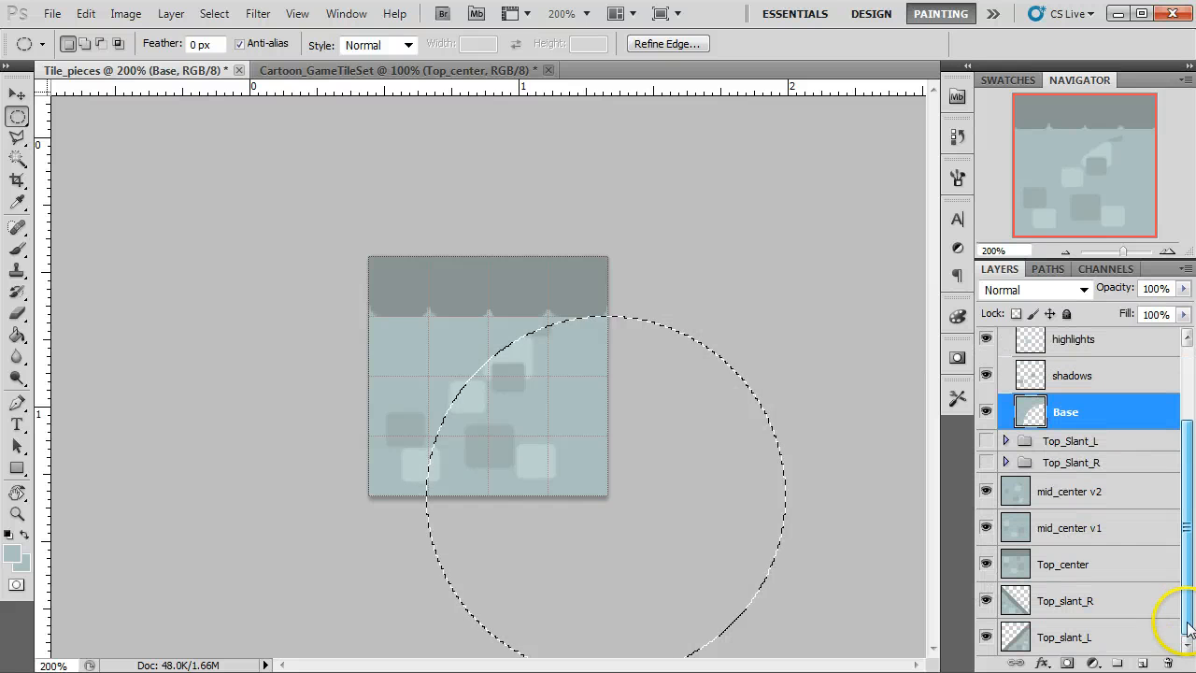
pyautogui.moveTo(981, 501); pyautogui.dragTo(982, 641)
pyautogui.press('v')
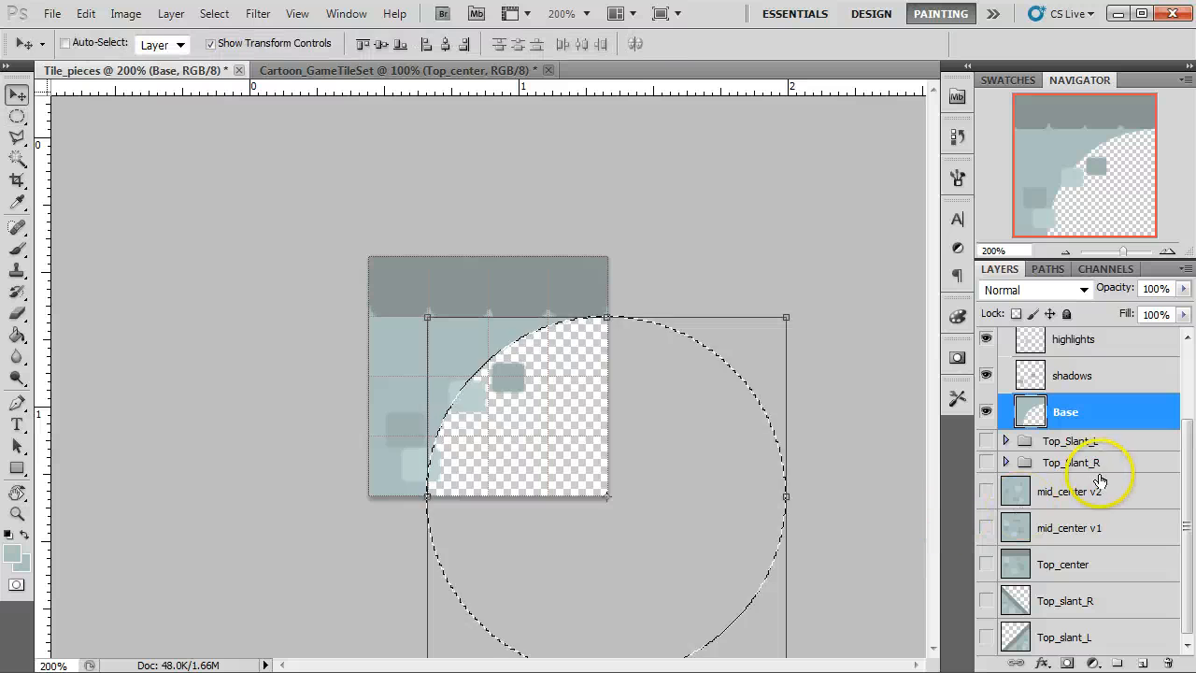
# Step: Clear the circular selection and move the highlights layer up and left so both squares lie on the remaining base
pyautogui.moveTo(1187, 505); pyautogui.dragTo(1181, 397)
pyautogui.click(1068, 411)
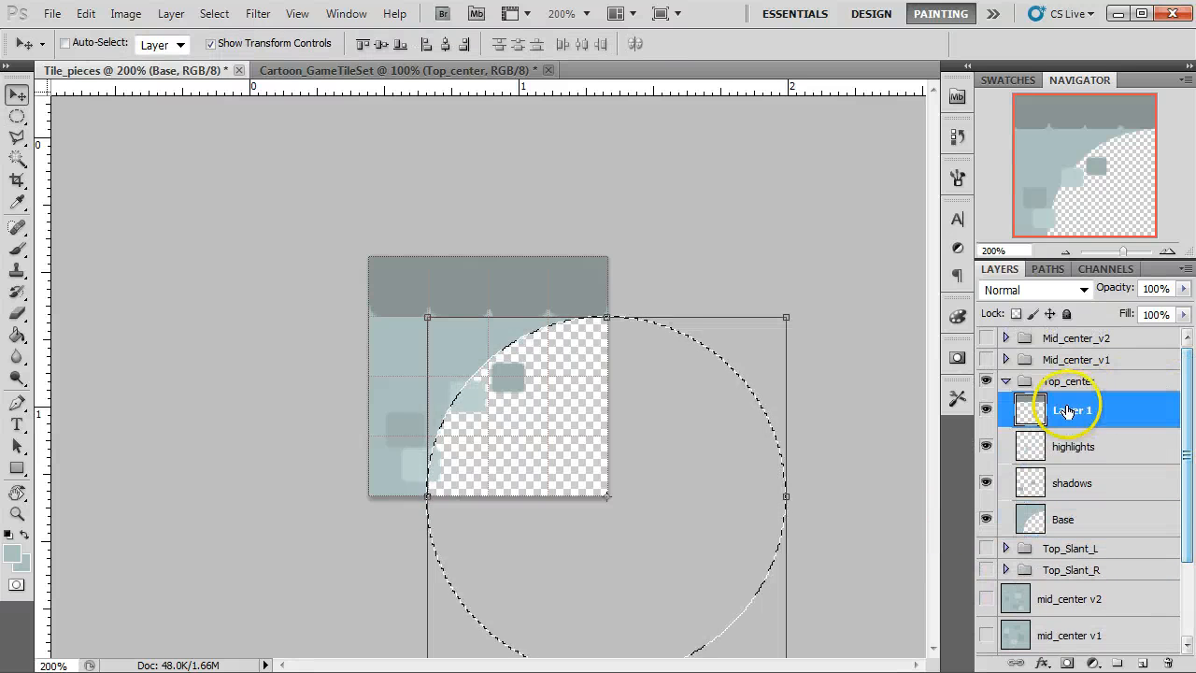
pyautogui.click(1167, 250)
pyautogui.click(1167, 250)
pyautogui.keyDown('ctrl'); pyautogui.click(1044, 456); pyautogui.keyUp('ctrl')
pyautogui.click(1036, 456)
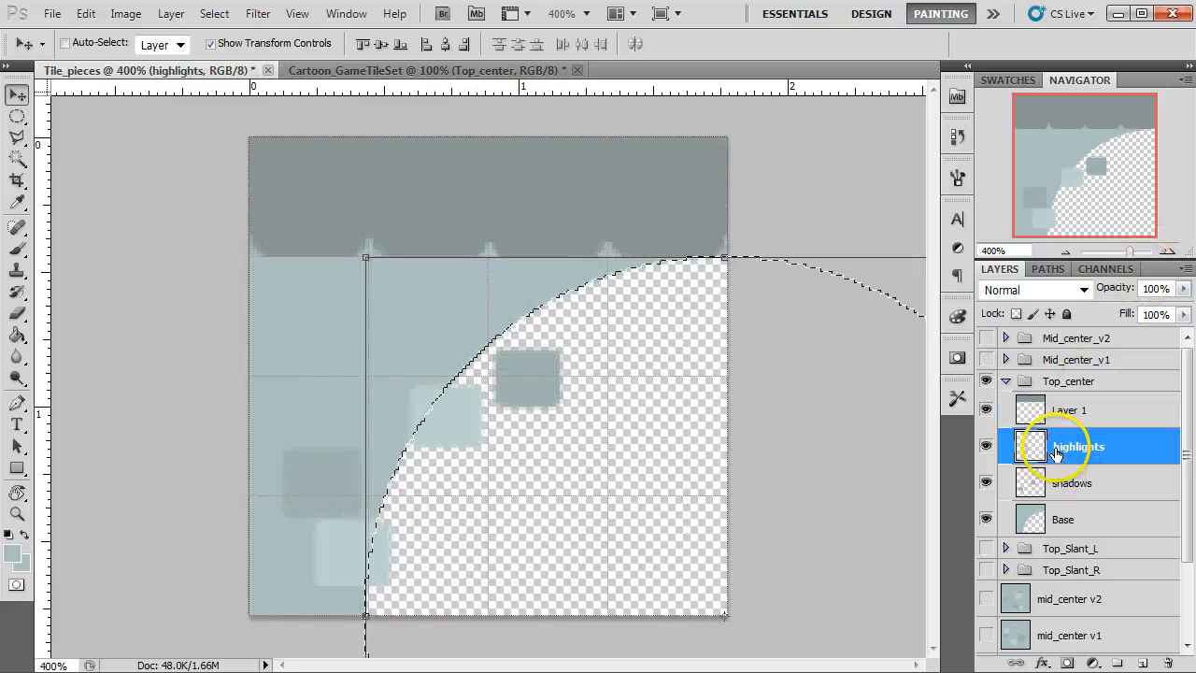
pyautogui.hotkey('ctrl', 'd')
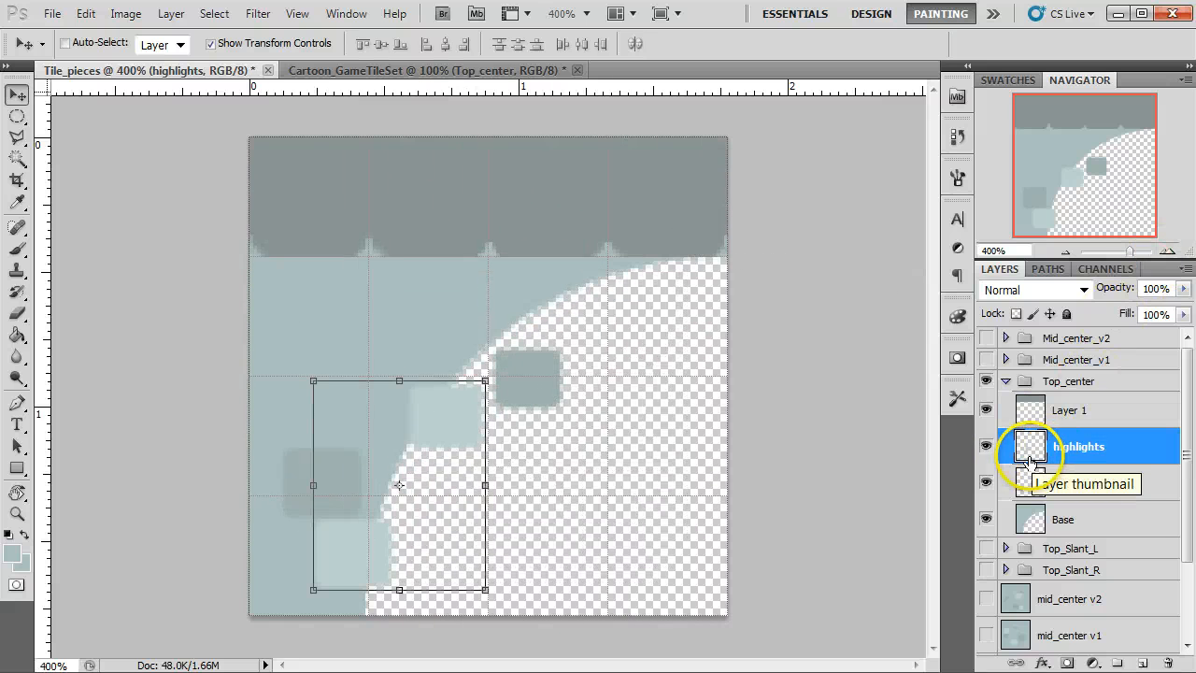
pyautogui.moveTo(444, 421); pyautogui.dragTo(419, 309)
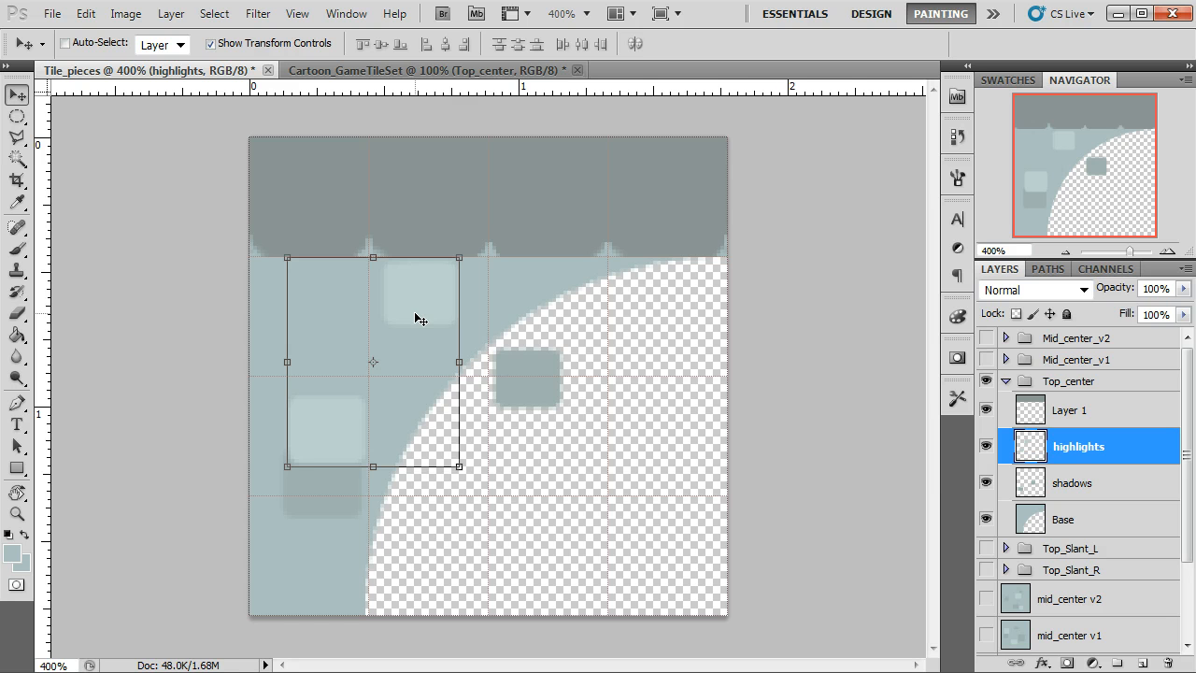
# Step: Move the shadows layer left and scale it to 79.43%, placing it at X 35 px, Y 84.5 px
pyautogui.click(1014, 488)
pyautogui.moveTo(401, 486); pyautogui.dragTo(312, 507)
pyautogui.moveTo(543, 363); pyautogui.dragTo(516, 383)
pyautogui.moveTo(483, 425); pyautogui.dragTo(462, 425)
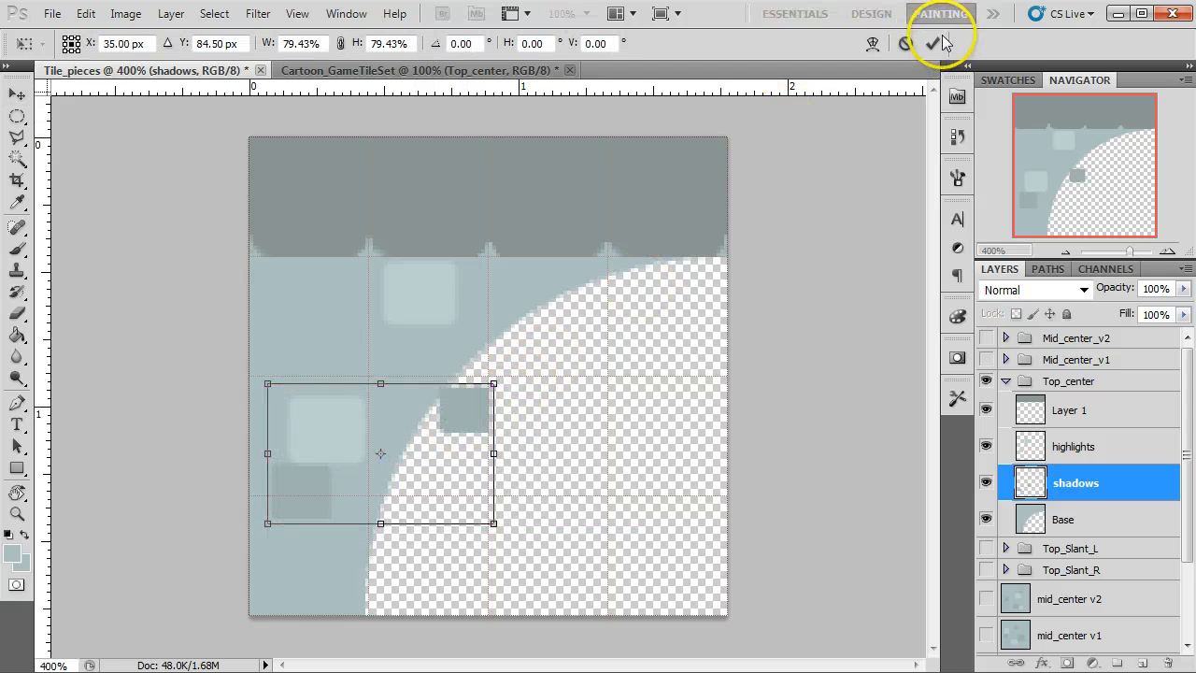
pyautogui.click(932, 43)
# Step: Remove the shadow square that overhangs the curved cut-out from the shadows layer
pyautogui.click(17, 116)
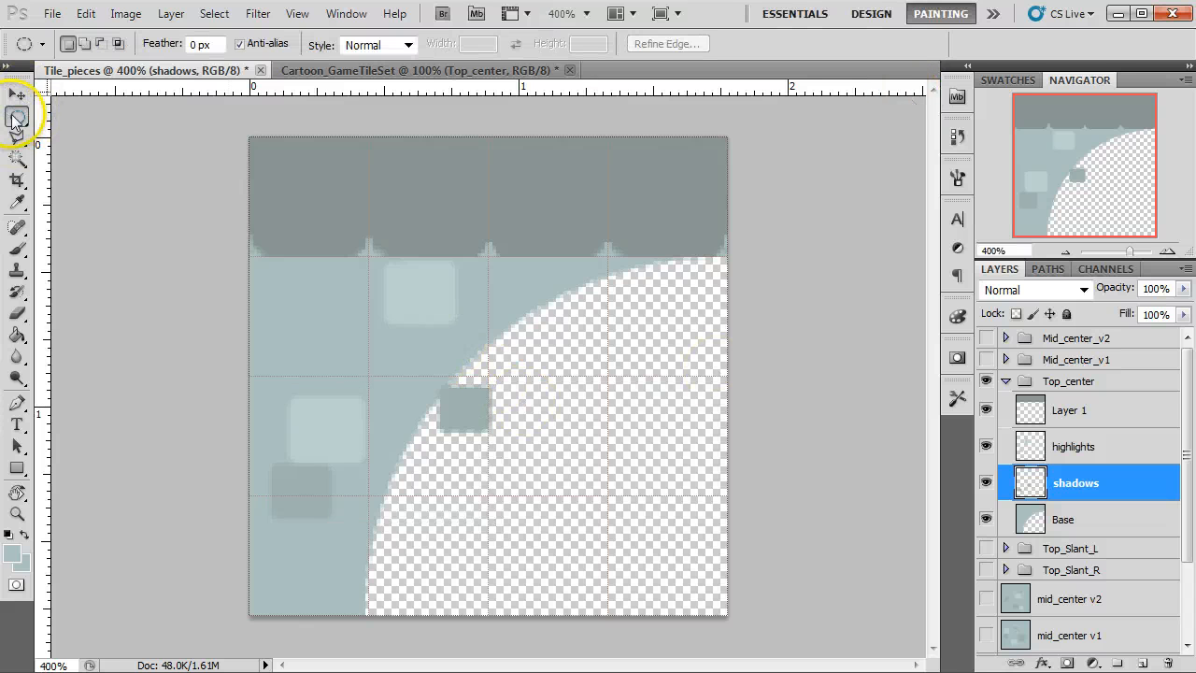
pyautogui.click(84, 116)
pyautogui.moveTo(530, 349); pyautogui.dragTo(425, 458)
pyautogui.press('v')
pyautogui.moveTo(470, 421)
pyautogui.mouseDown()
pyautogui.moveTo(361, 355)
pyautogui.moveTo(349, 323)
pyautogui.moveTo(361, 336)
pyautogui.mouseUp()
pyautogui.hotkey('ctrl', 'z')
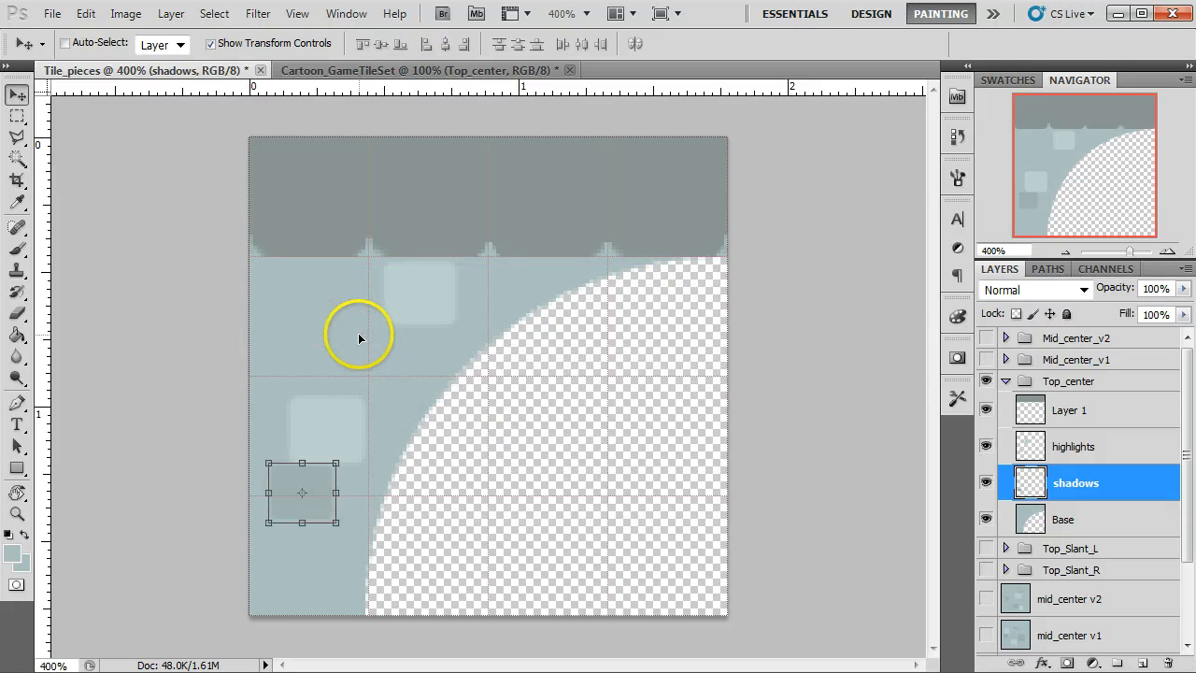
# Step: Delete the upper highlight square, just below the dark top band, from the highlights layer
pyautogui.click(17, 116)
pyautogui.moveTo(324, 219); pyautogui.dragTo(513, 345)
pyautogui.click(1072, 449)
pyautogui.press('Delete')
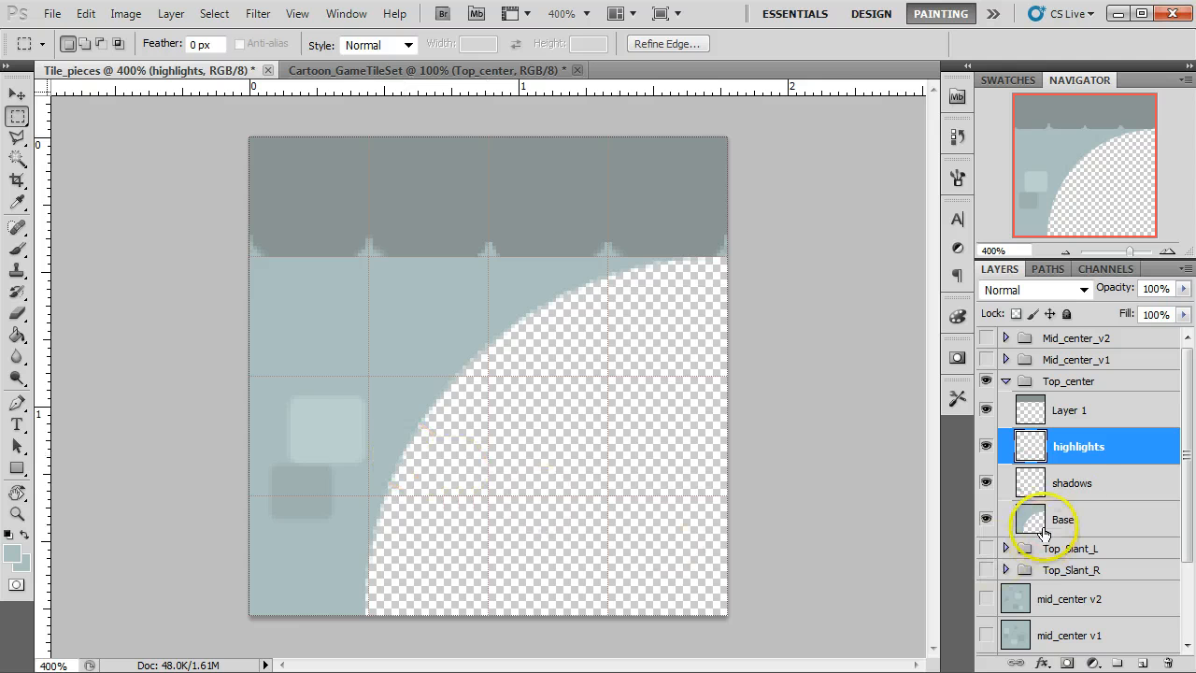
# Step: Move the highlights and shadows layers together upward, to the wider part of the base below the dark band
pyautogui.press('v')
pyautogui.keyDown('shift'); pyautogui.click(1027, 486); pyautogui.keyUp('shift')
pyautogui.moveTo(360, 439); pyautogui.dragTo(365, 333)
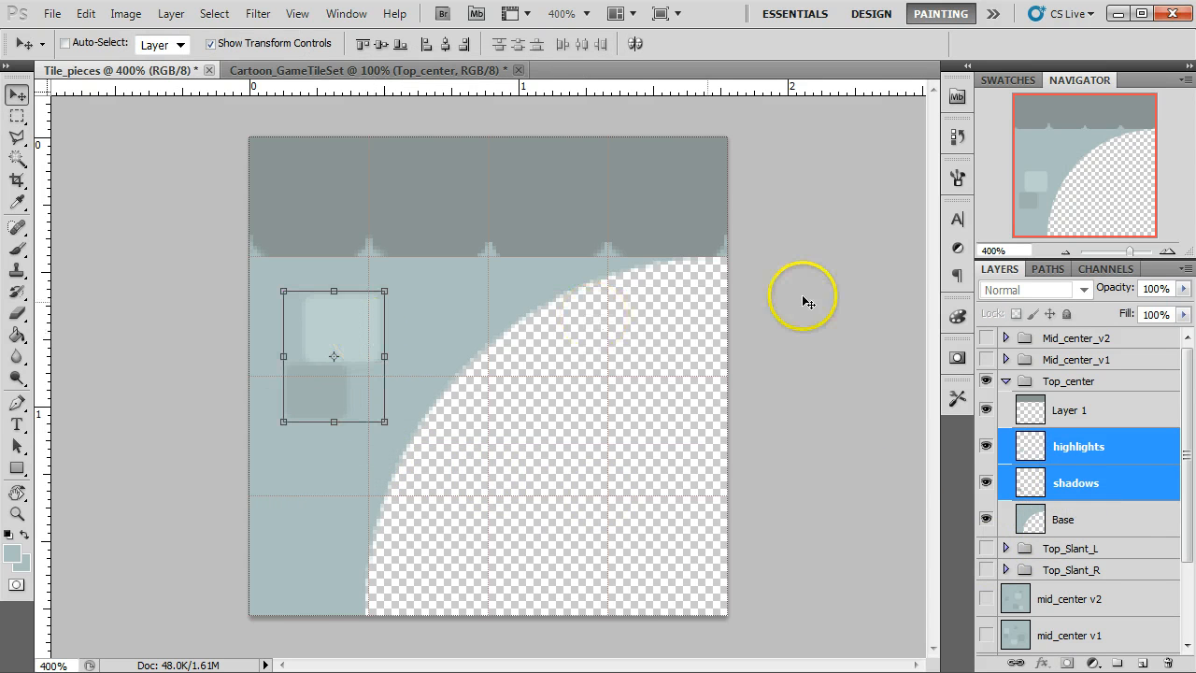
# Step: Erase the leftover bit of the Base layer at the tile's right edge, at the lower corner of the dark band
pyautogui.click(1033, 520)
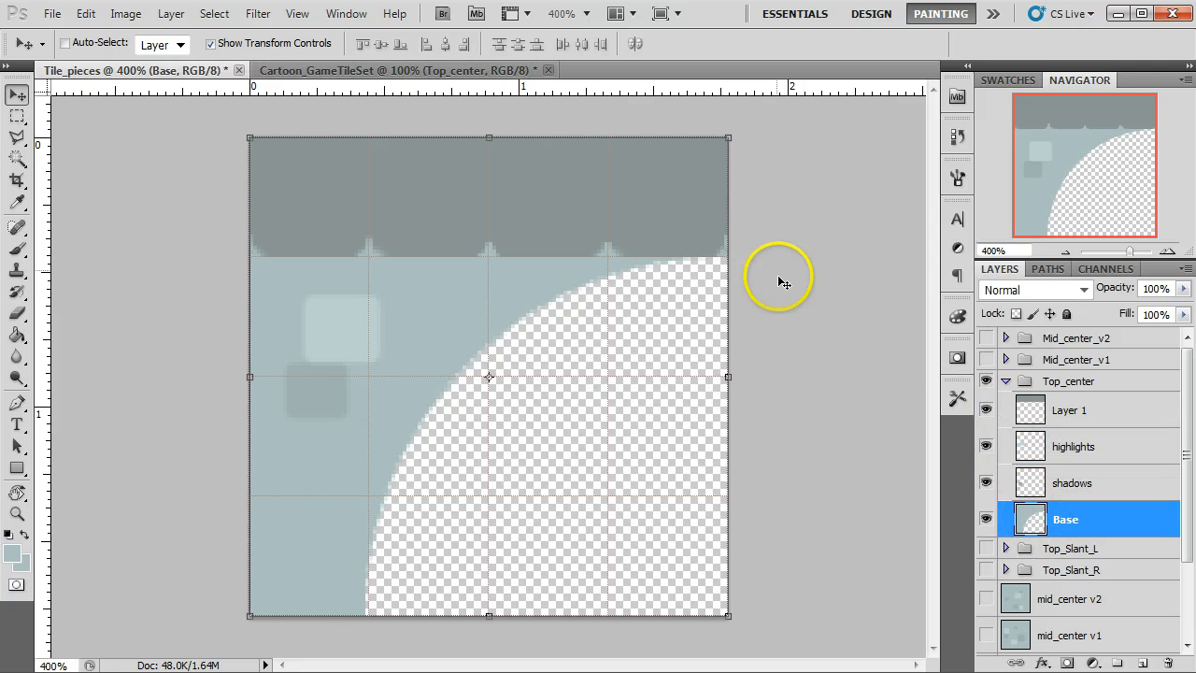
pyautogui.press('e')
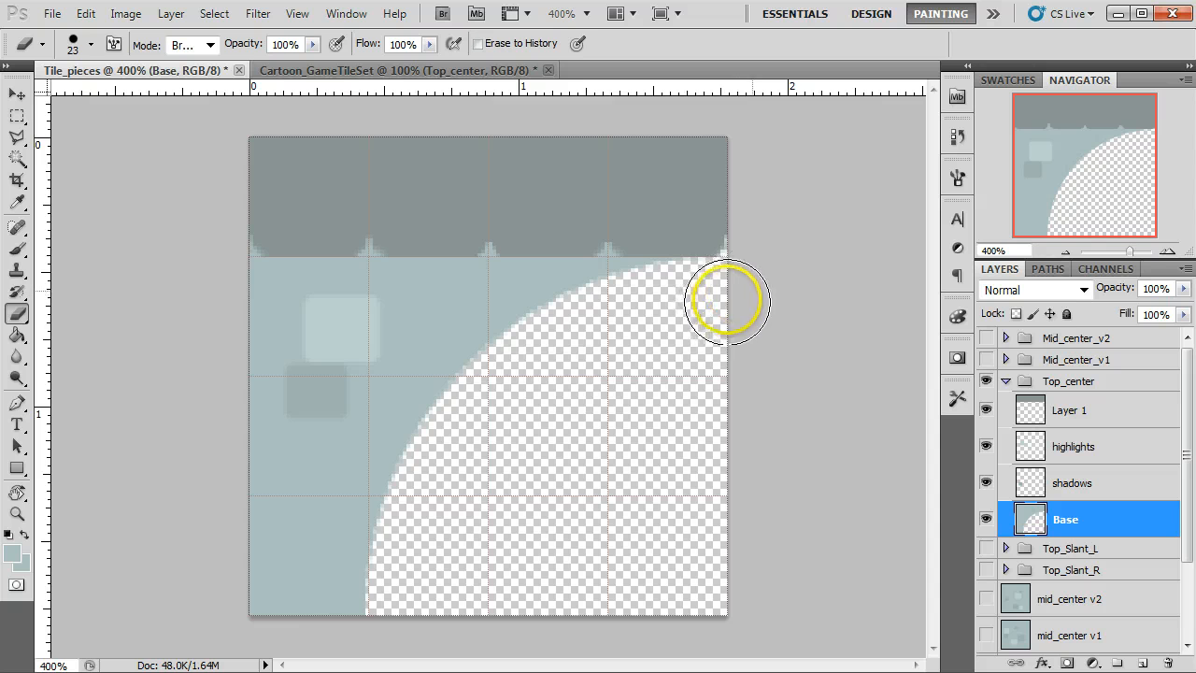
pyautogui.press('v')
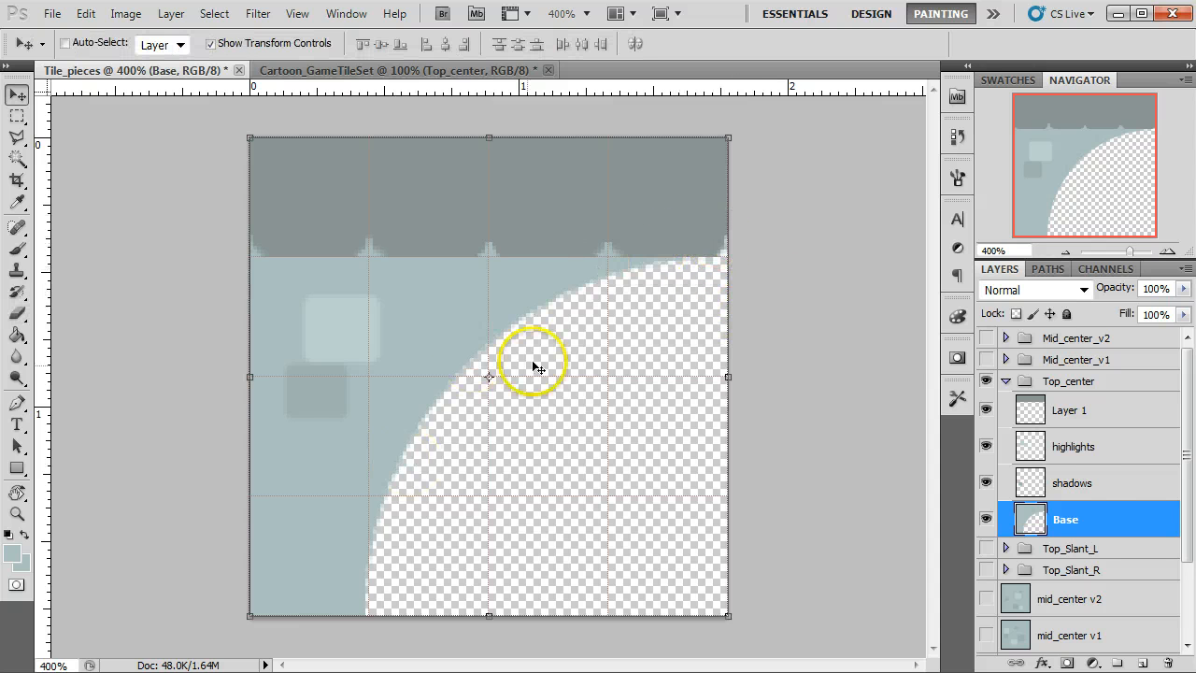
# Step: Rename the Top_center group to Cliff_R and collapse it
pyautogui.click(1070, 383)
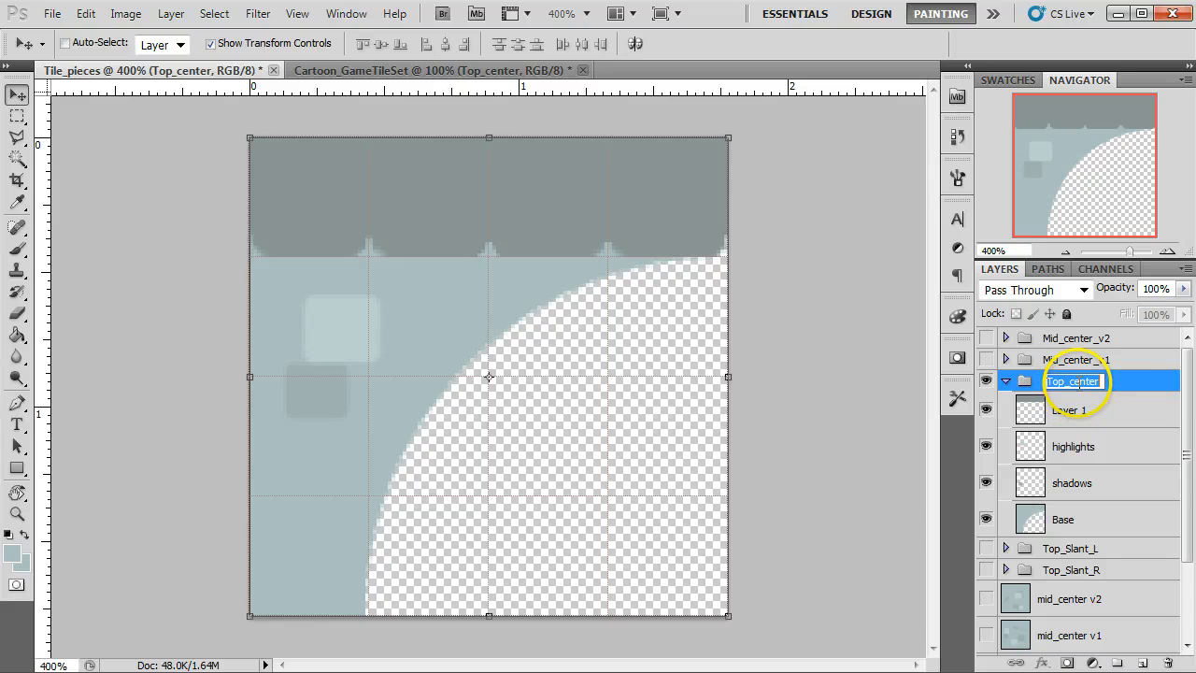
pyautogui.click(1071, 383)
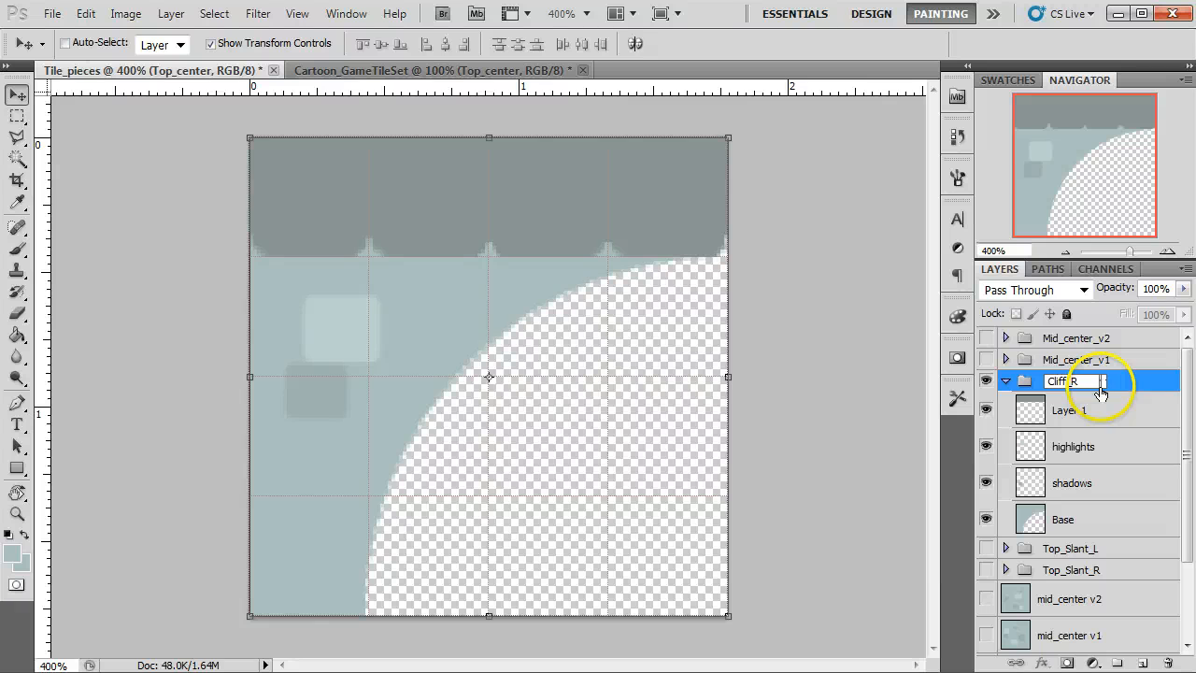
pyautogui.click(1084, 417)
pyautogui.click(1062, 383)
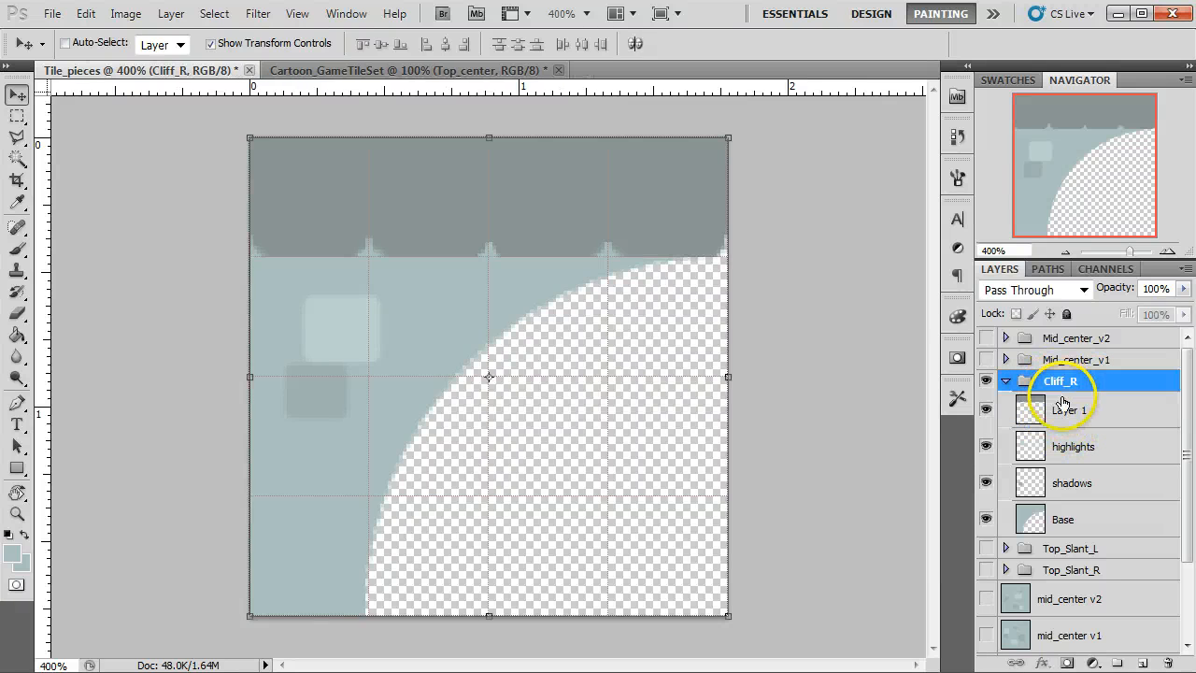
pyautogui.click(1006, 382)
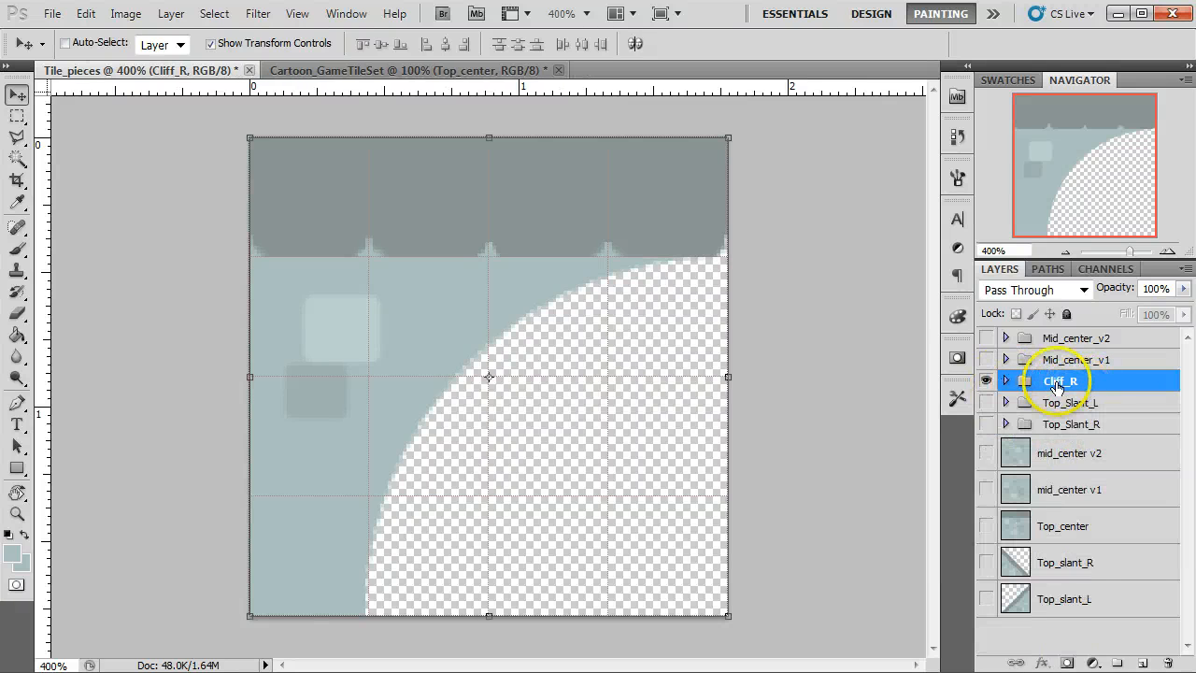
# Step: Duplicate the Cliff_R group and name the copy Cliff_L
pyautogui.hotkey('ctrl', 'j')
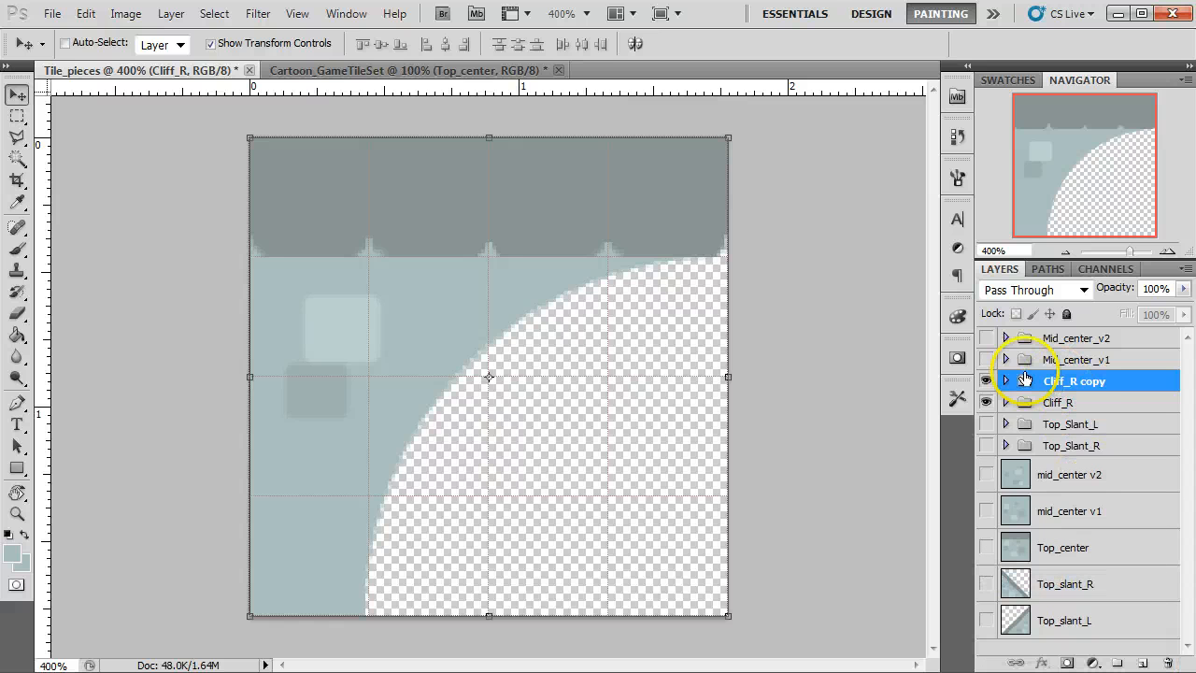
pyautogui.moveTo(1072, 383); pyautogui.dragTo(1147, 383)
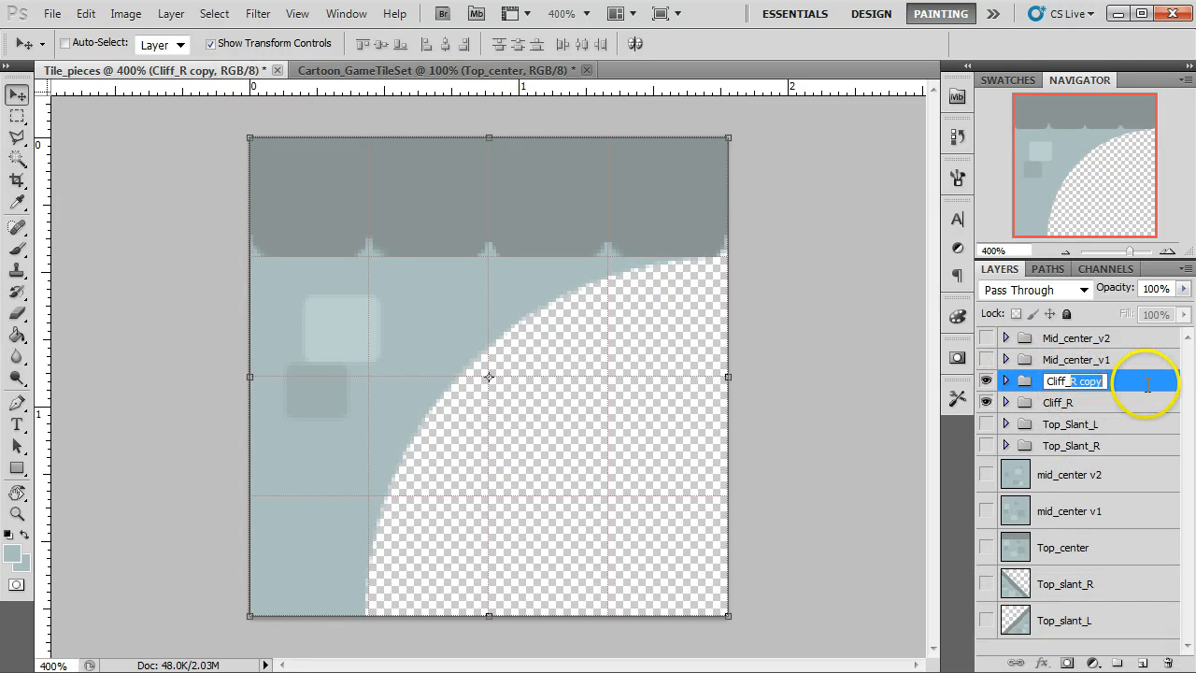
pyautogui.write('L')
pyautogui.press('Return')
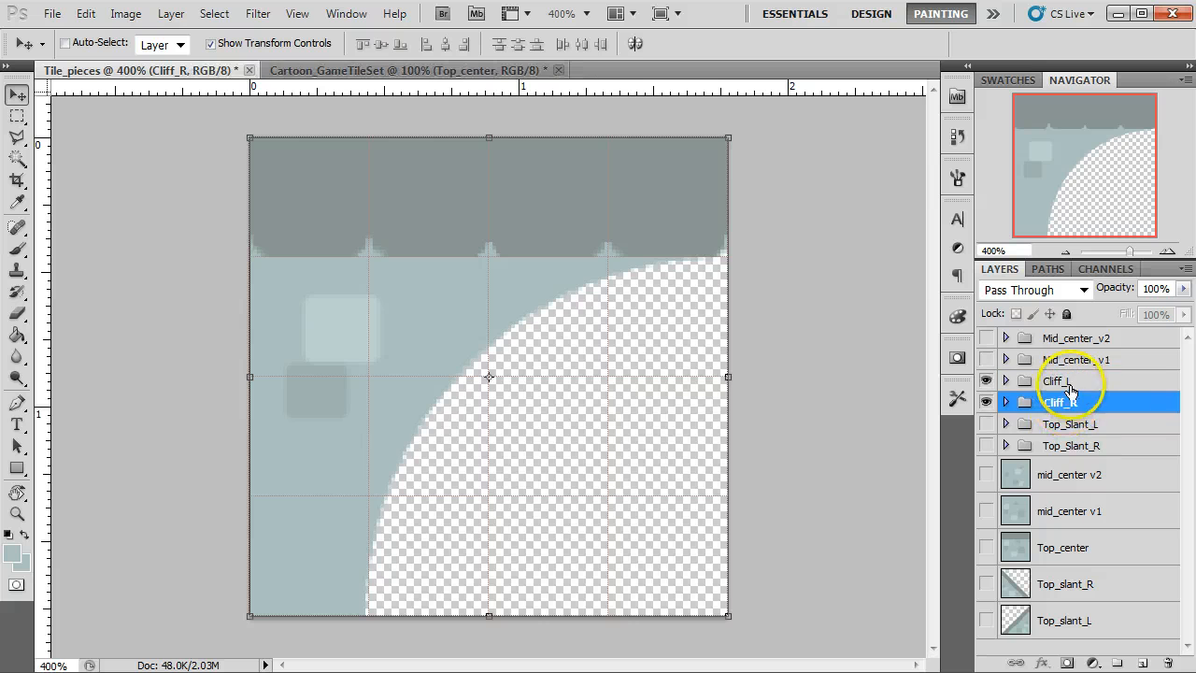
# Step: Flip the Base layer of the Cliff_L group horizontally, deselect it, and hide the Cliff_R group
pyautogui.click(1005, 381)
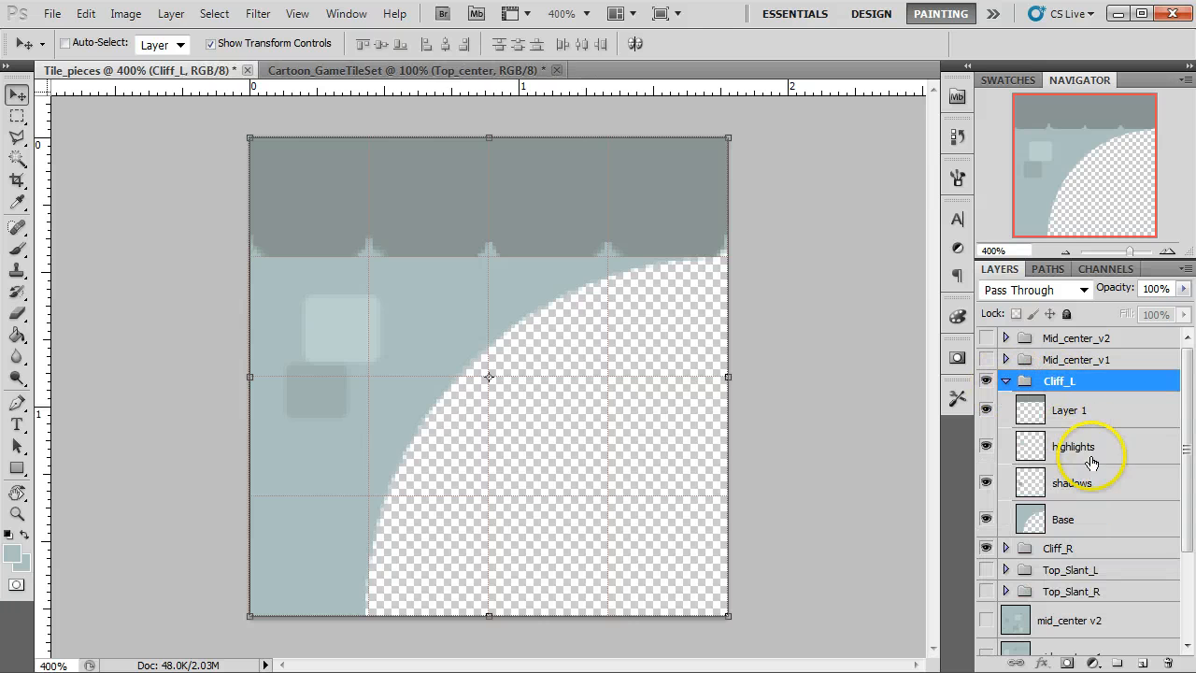
pyautogui.click(1063, 409)
pyautogui.click(1031, 450)
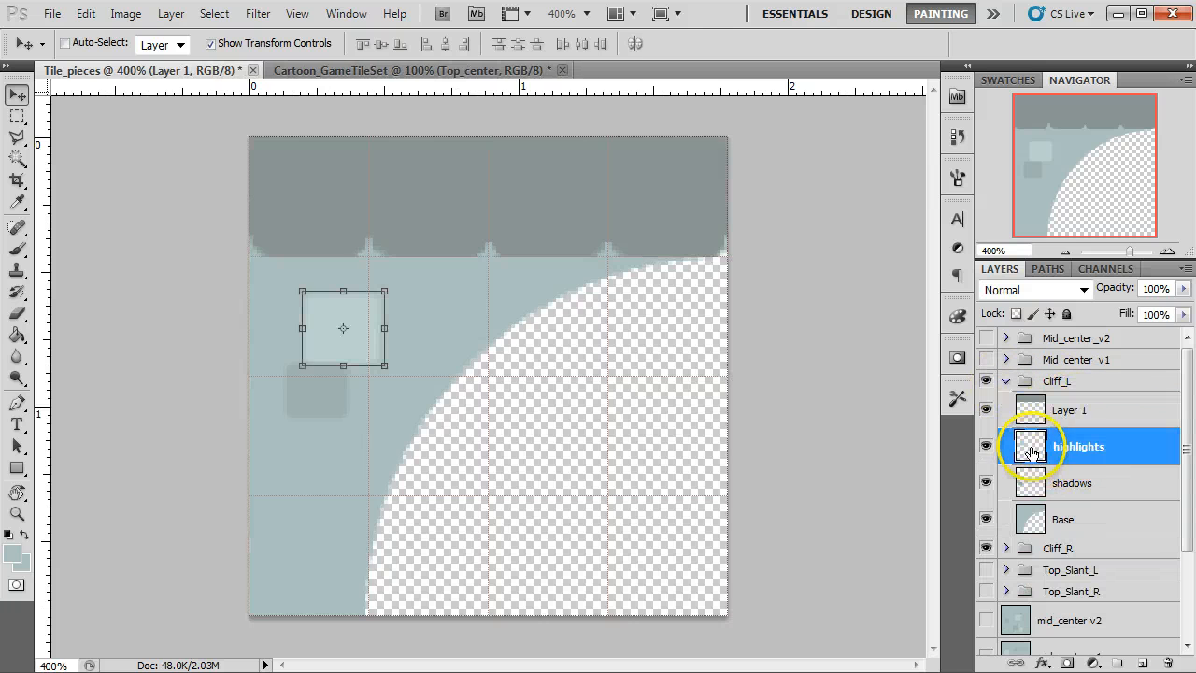
pyautogui.click(1041, 523)
pyautogui.rightClick(1024, 519)
pyautogui.click(1028, 524)
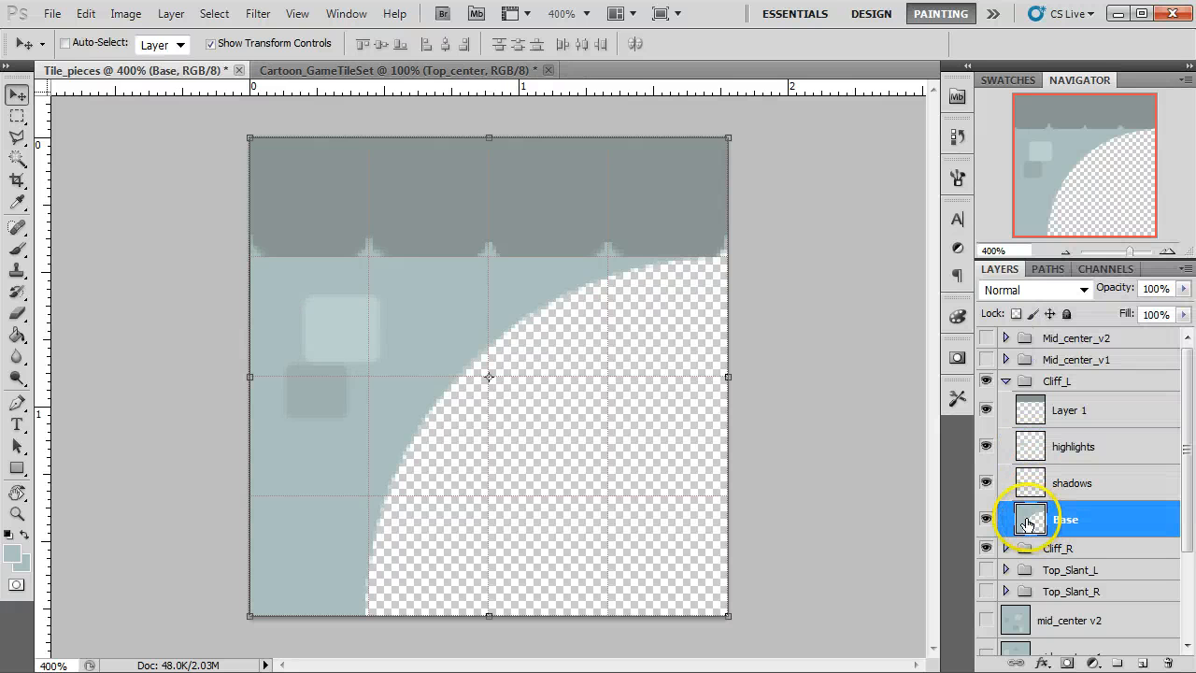
pyautogui.hotkey('ctrl', 't')
pyautogui.rightClick(424, 348)
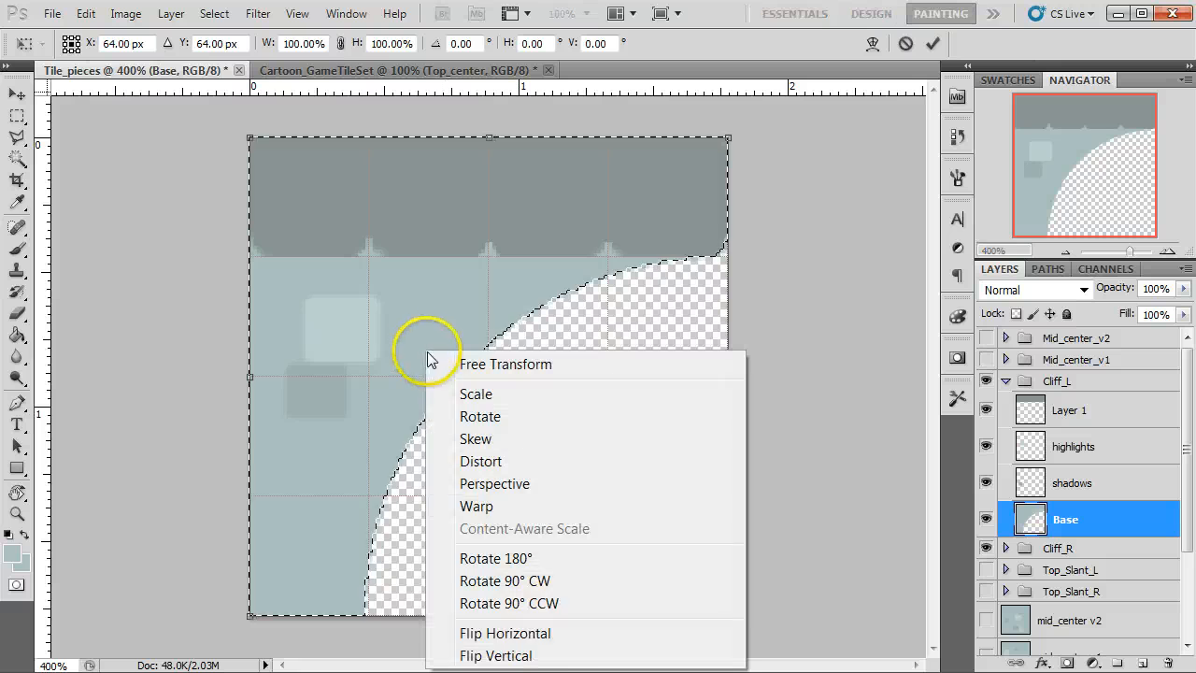
pyautogui.click(564, 635)
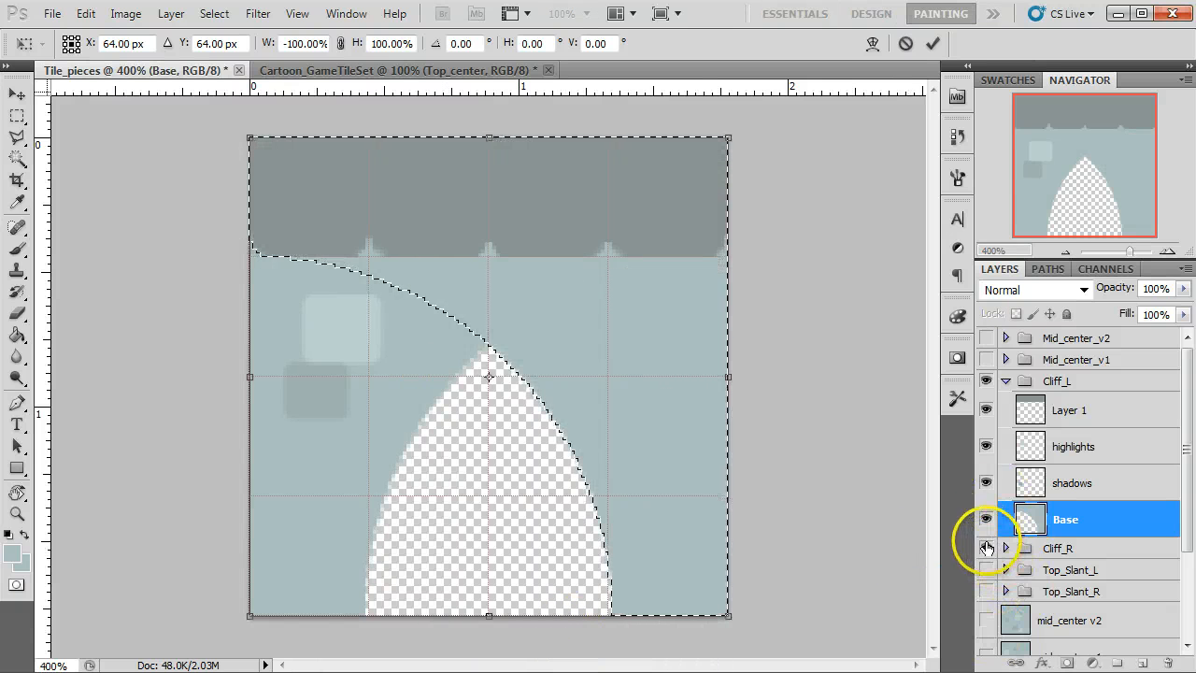
pyautogui.press('Return')
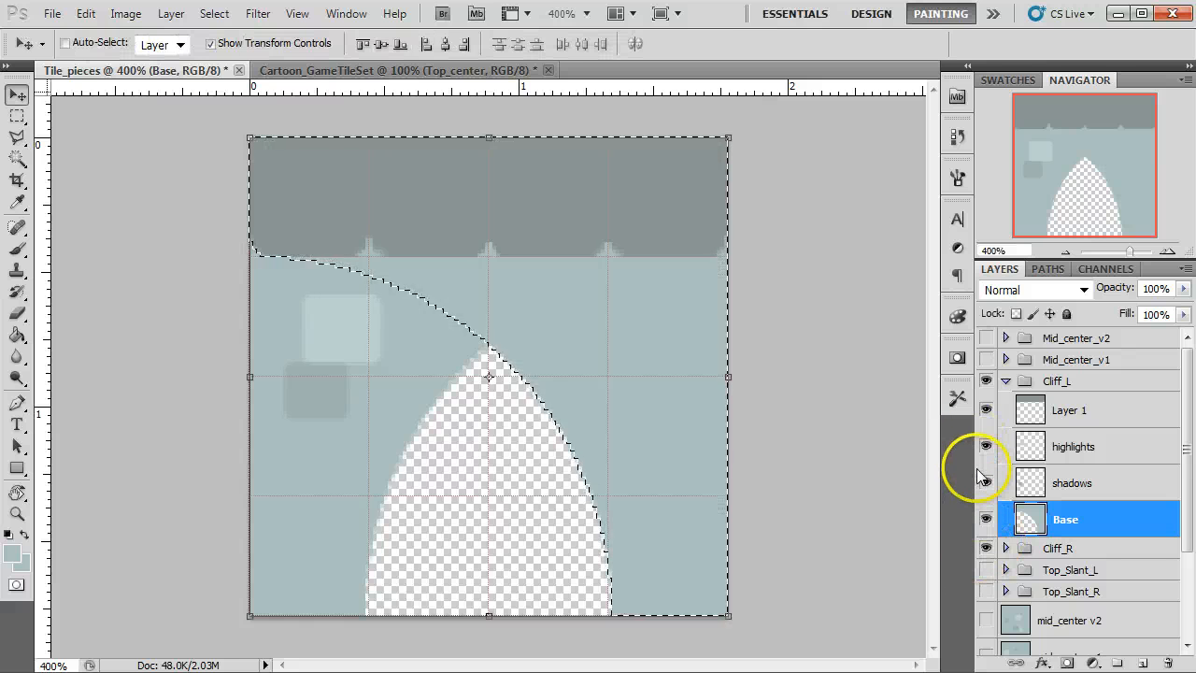
pyautogui.hotkey('ctrl', 'd')
pyautogui.click(986, 548)
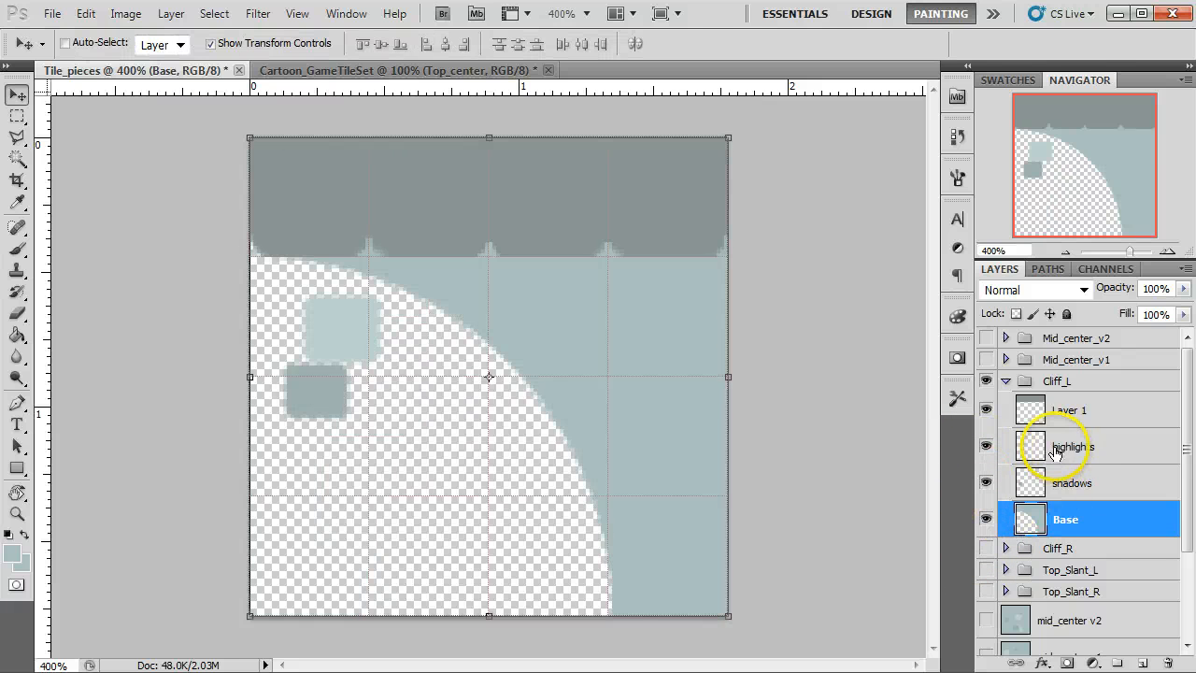
# Step: Move the Cliff_L highlights and shadows squares onto the flipped base's solid side, scaling the shadow square to 83.33% width and 87.5% height
pyautogui.click(1020, 447)
pyautogui.moveTo(376, 343); pyautogui.dragTo(659, 380)
pyautogui.click(1011, 490)
pyautogui.moveTo(328, 402); pyautogui.dragTo(676, 442)
pyautogui.moveTo(710, 398); pyautogui.dragTo(688, 415)
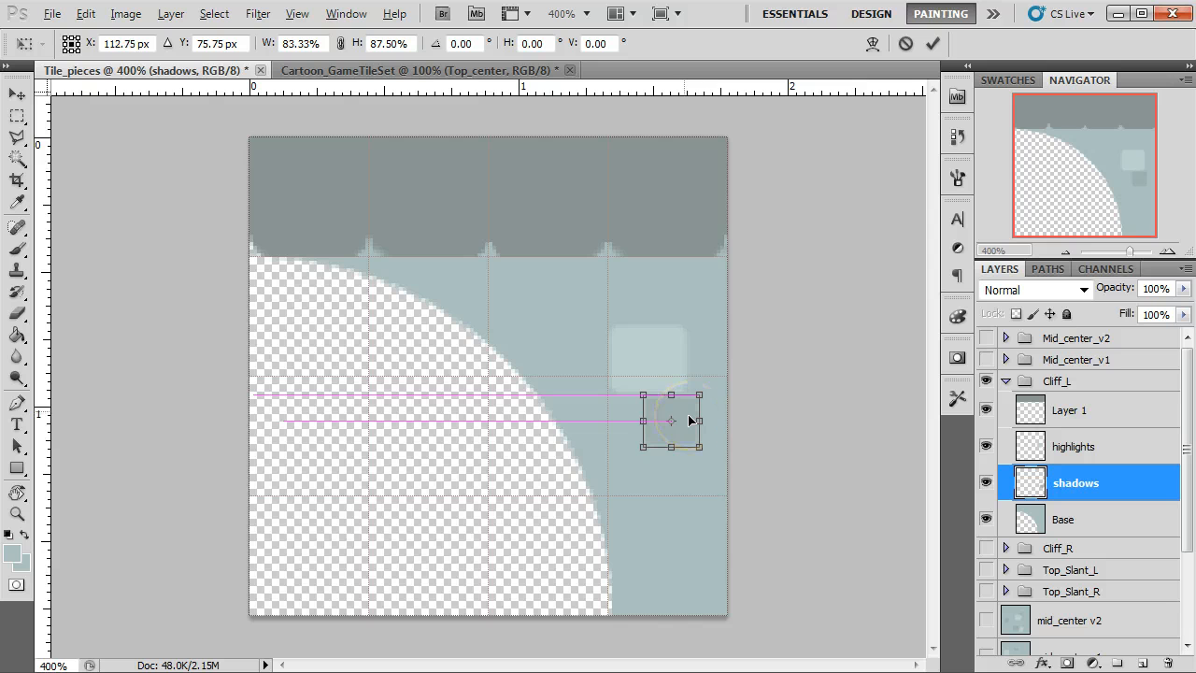
pyautogui.click(932, 43)
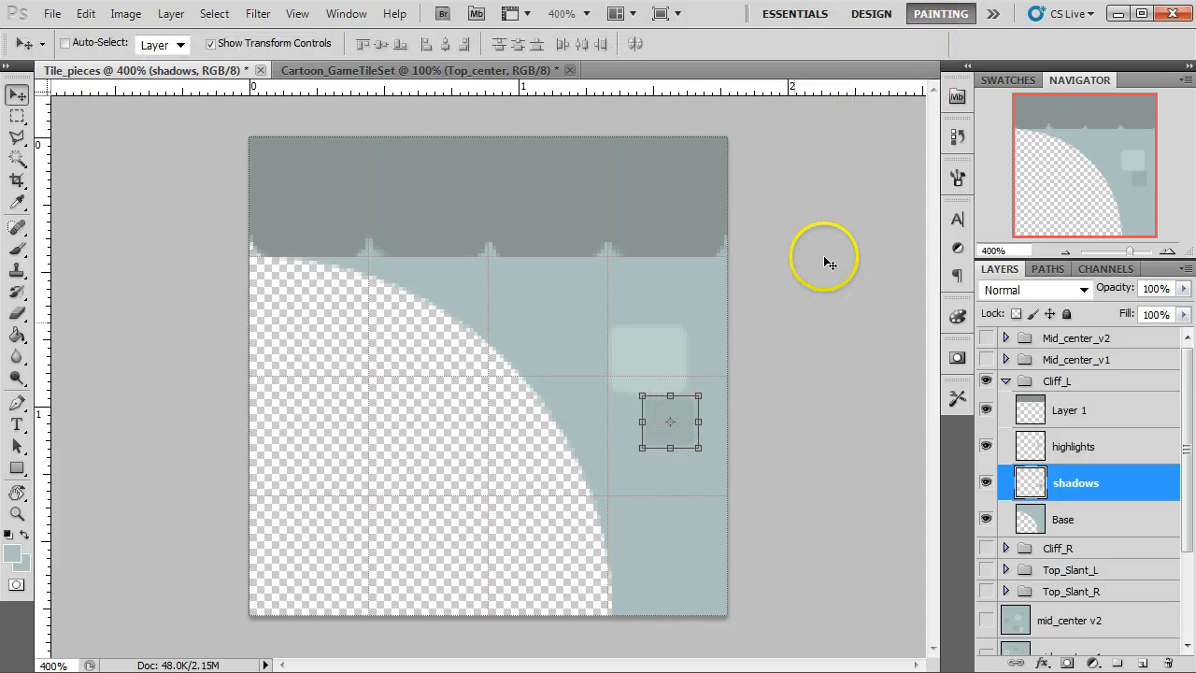
# Step: Duplicate all four layers in the Cliff_L group, merge the copies into one layer and name it Cliff_L
pyautogui.click(1089, 448)
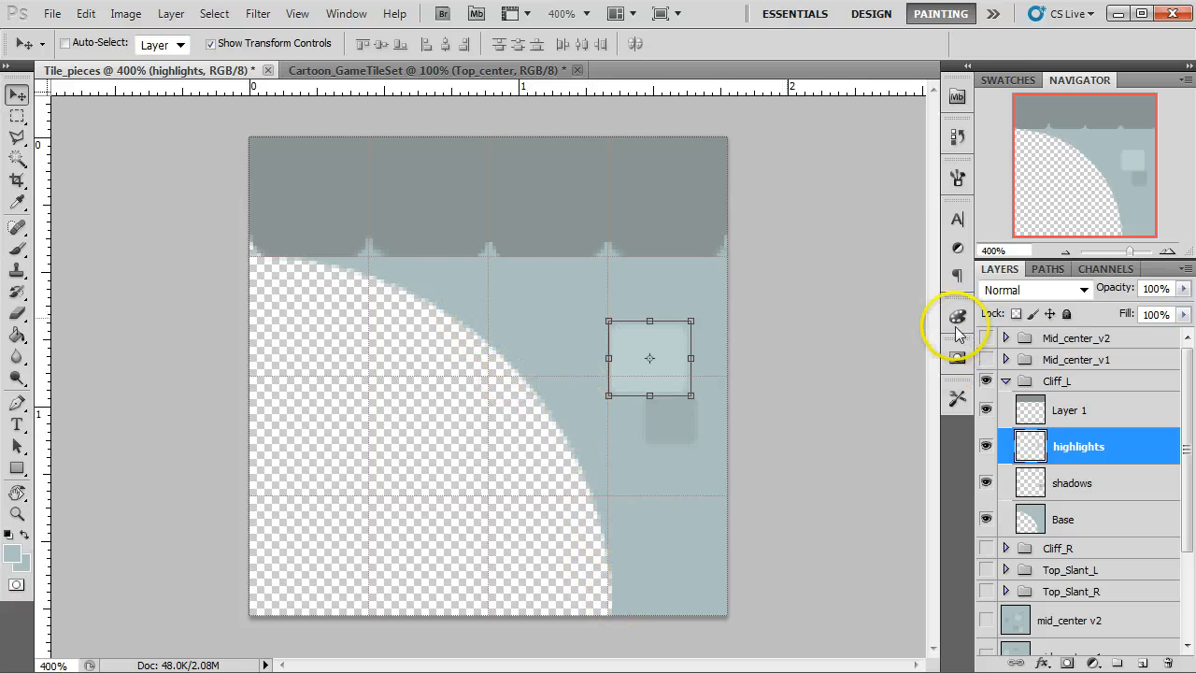
pyautogui.click(1068, 413)
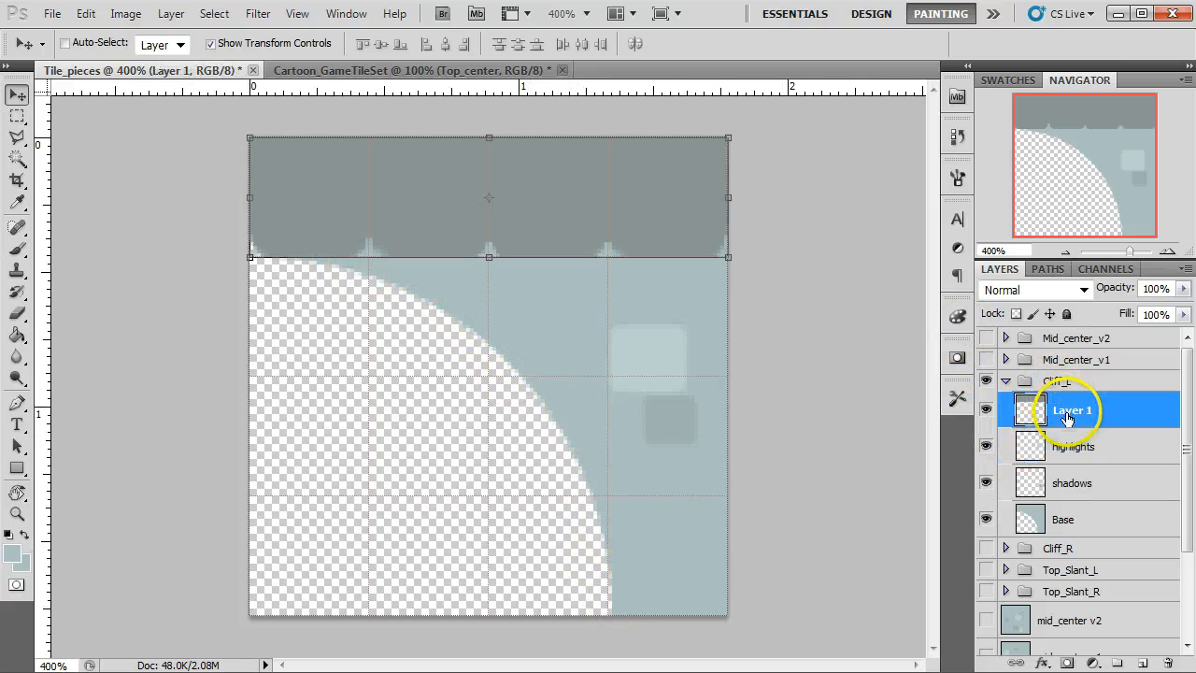
pyautogui.keyDown('shift'); pyautogui.click(1086, 521); pyautogui.keyUp('shift')
pyautogui.moveTo(1075, 414); pyautogui.dragTo(1142, 662)
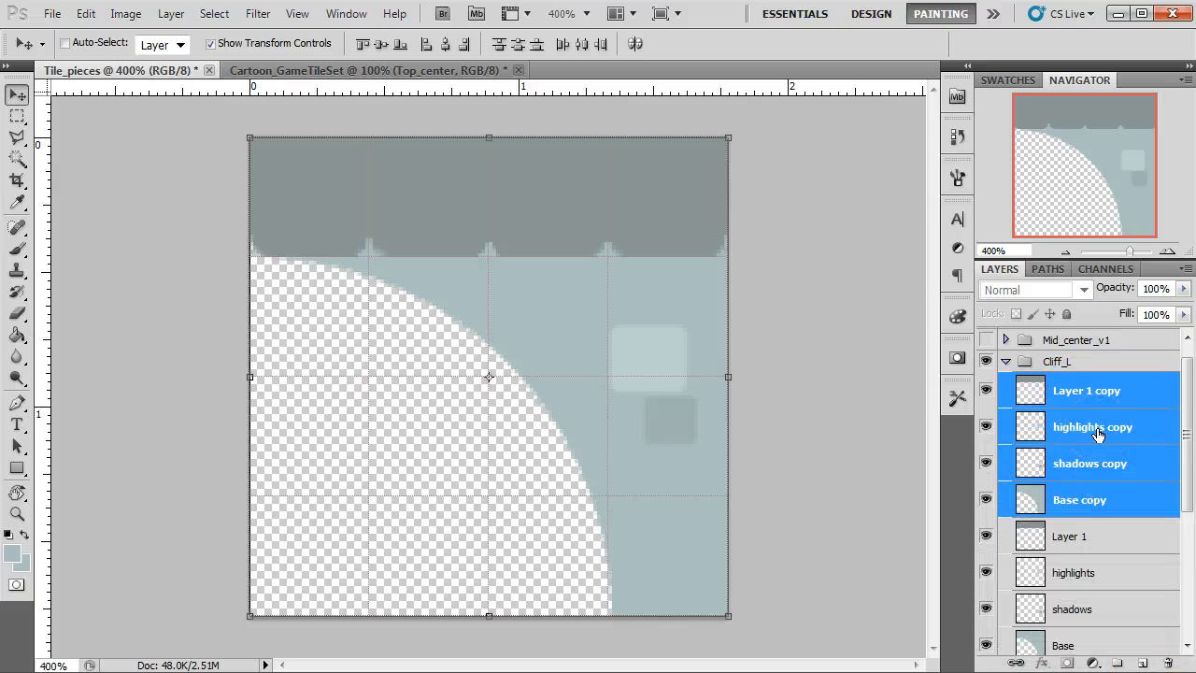
pyautogui.hotkey('ctrl', 'e')
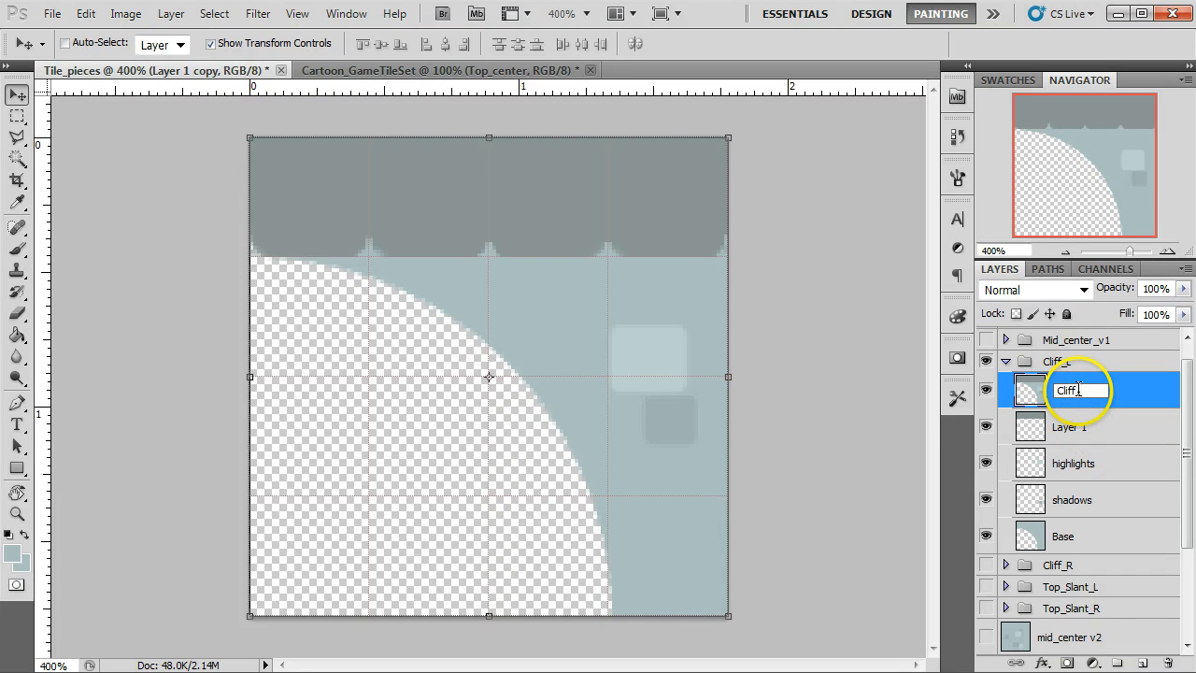
pyautogui.press('Return')
# Step: Show and expand the Cliff_R group and duplicate its Layer 1, highlights, shadows and Base layers
pyautogui.click(1005, 565)
pyautogui.click(988, 565)
pyautogui.click(1006, 566)
pyautogui.scroll(-2, 1061, 587)
pyautogui.click(1081, 526)
pyautogui.scroll(-1, 1088, 560)
pyautogui.keyDown('shift'); pyautogui.click(1094, 601); pyautogui.keyUp('shift')
pyautogui.moveTo(1078, 483); pyautogui.dragTo(1142, 663)
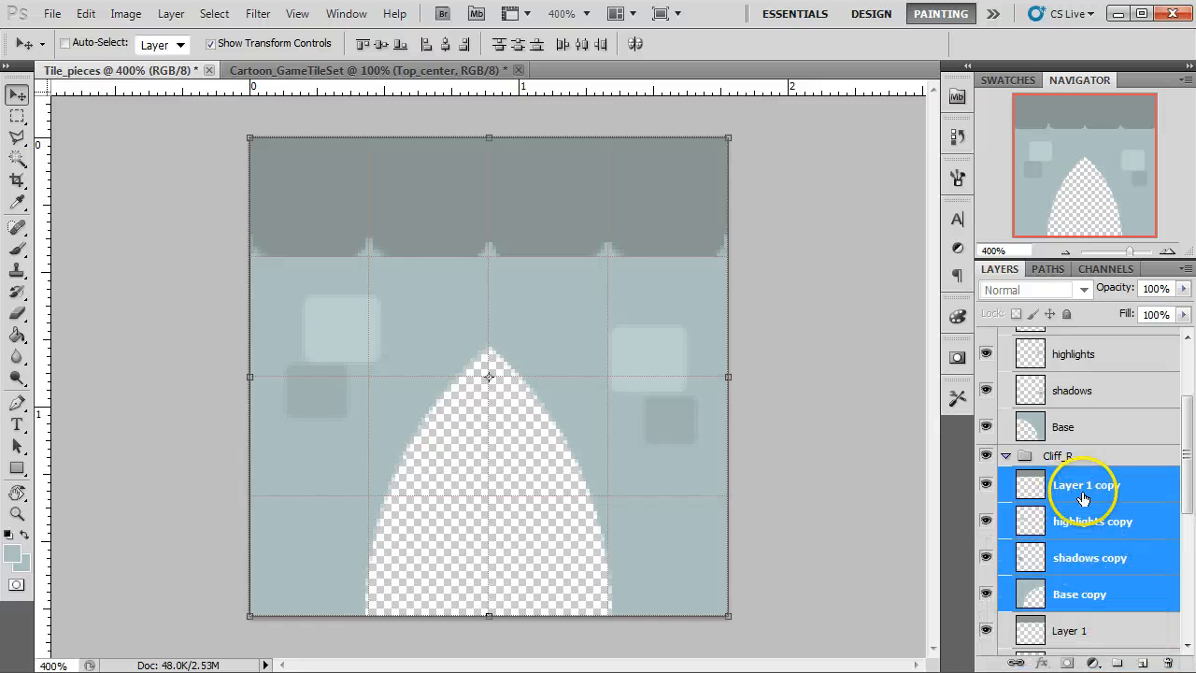
# Step: Merge the duplicated layers in the Cliff_R group into one layer and name it Cliff_R
pyautogui.rightClick(1081, 497)
pyautogui.click(1141, 429)
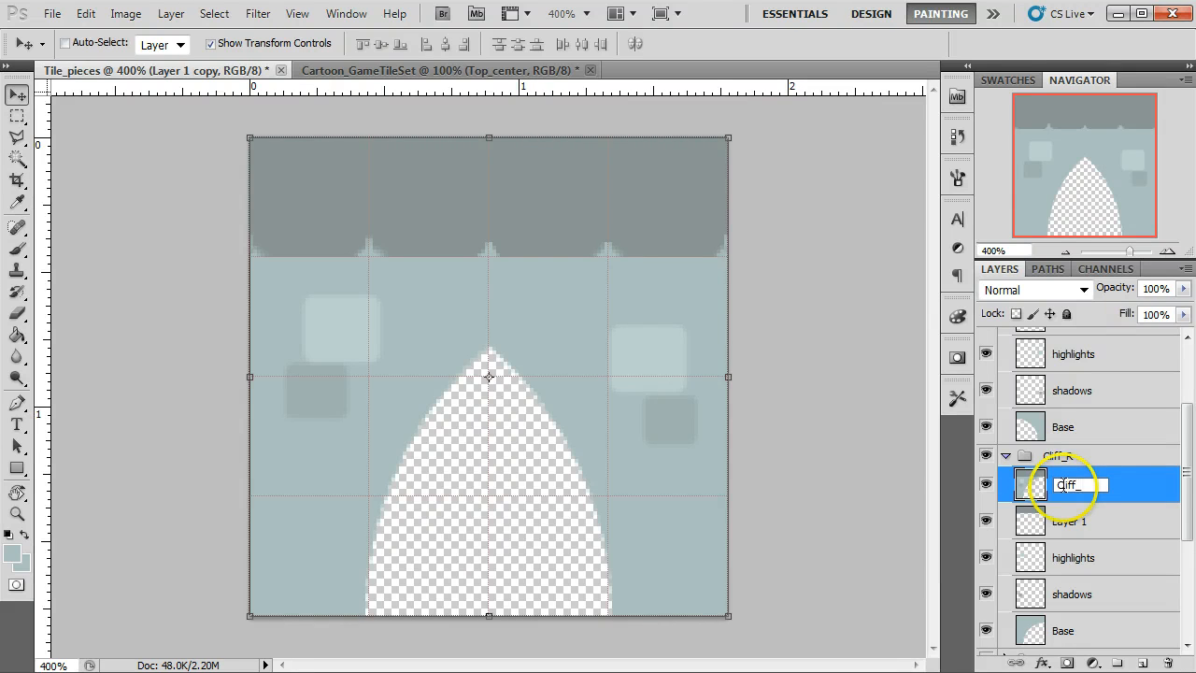
pyautogui.press('Return')
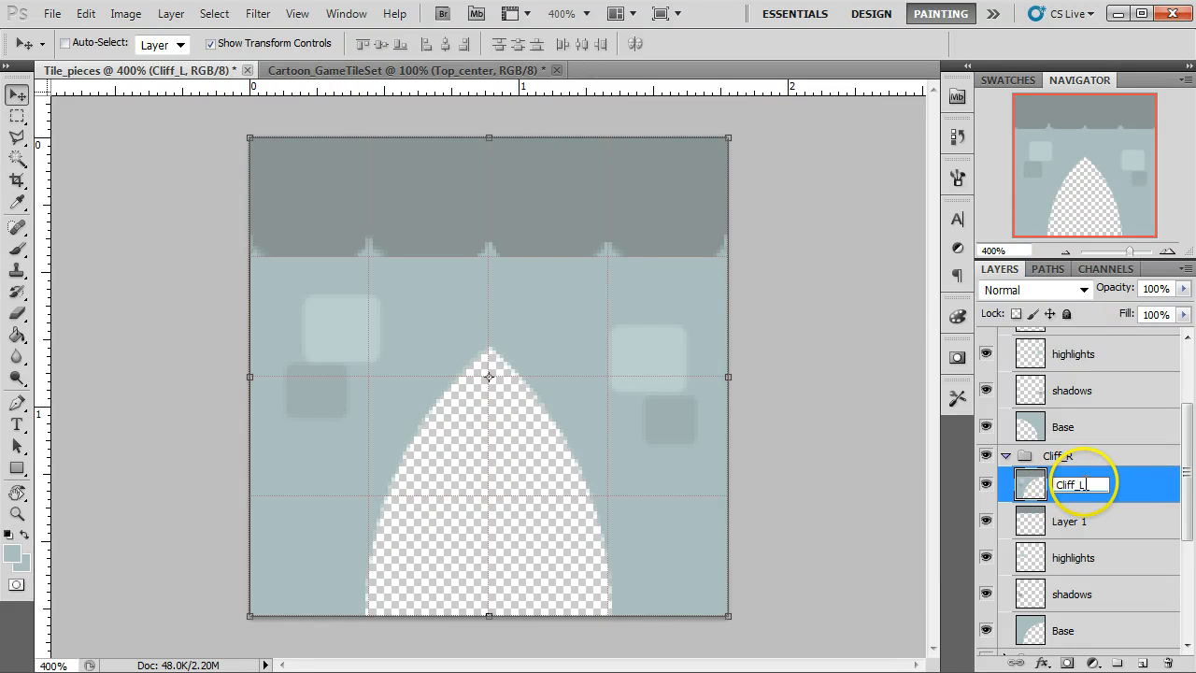
pyautogui.click(1087, 510)
pyautogui.click(1060, 493)
# Step: Move the merged Cliff_R layer out of its group to just below the Top_Slant_R group
pyautogui.scroll(-1, 1028, 470)
pyautogui.scroll(-2, 1027, 470)
pyautogui.moveTo(1031, 425); pyautogui.dragTo(1031, 586)
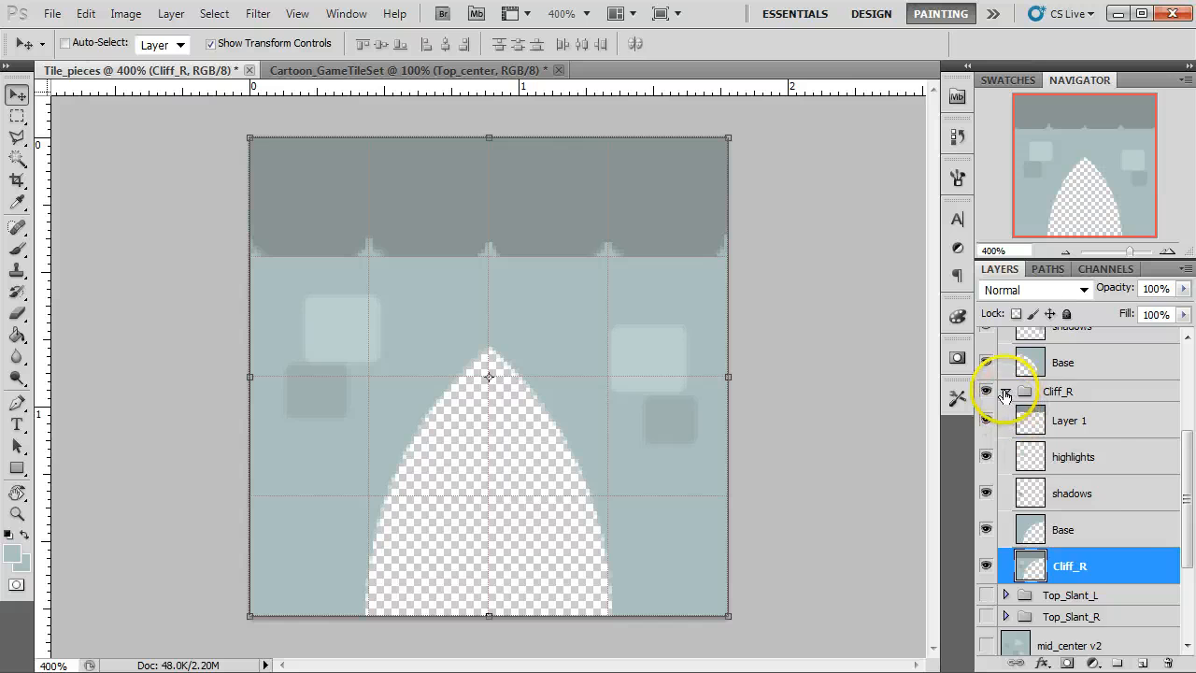
pyautogui.click(1005, 392)
pyautogui.scroll(2, 1008, 401)
pyautogui.scroll(-2, 1009, 406)
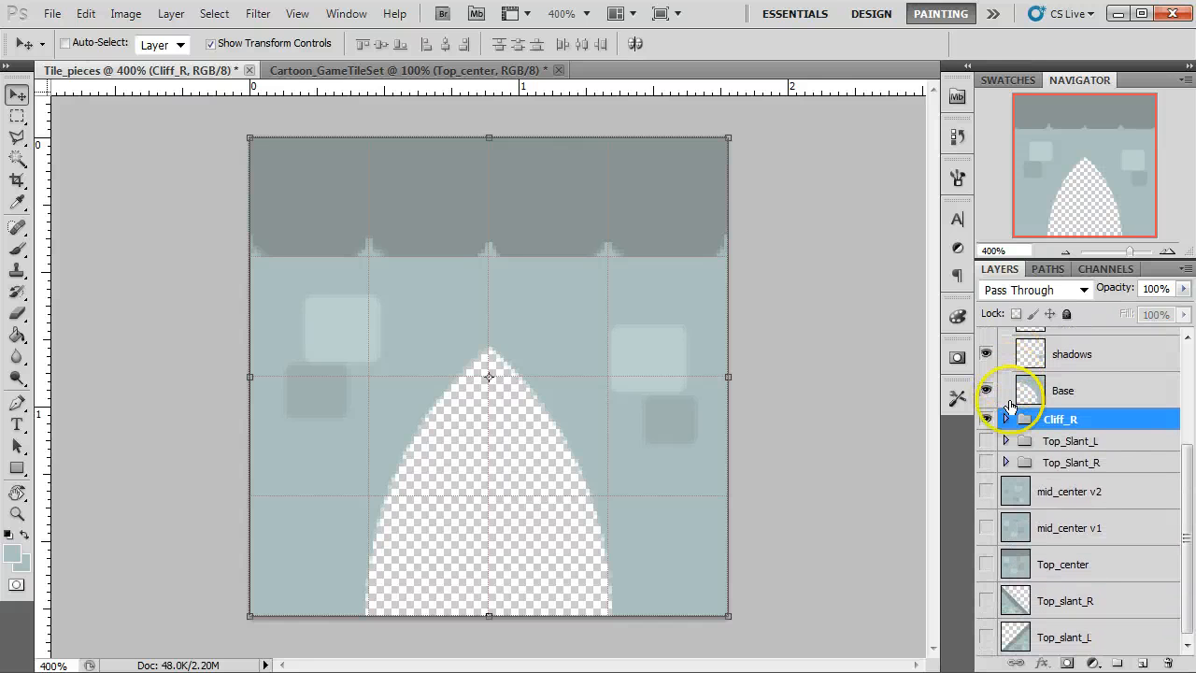
pyautogui.click(1006, 420)
pyautogui.scroll(-3, 1089, 492)
pyautogui.moveTo(1044, 525); pyautogui.dragTo(1032, 598)
# Step: Collapse the Cliff_R group and move the merged Cliff_L layer out of its group to just below the merged Cliff_R layer
pyautogui.scroll(5, 1014, 520)
pyautogui.click(1006, 461)
pyautogui.scroll(2, 1062, 473)
pyautogui.moveTo(1044, 388); pyautogui.dragTo(1010, 620)
pyautogui.scroll(1, 1009, 415)
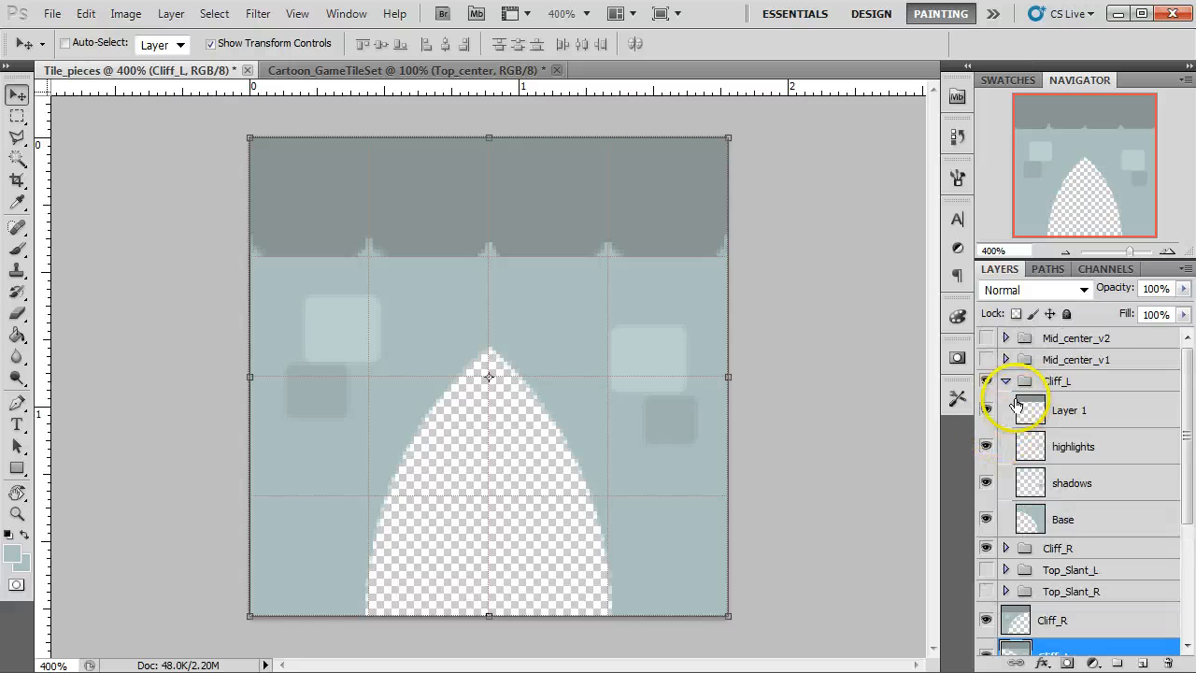
# Step: Collapse the Cliff_L group, hide both cliff groups, and select the merged Cliff_R and Cliff_L layers together
pyautogui.click(1006, 381)
pyautogui.hotkey('alt', ']')
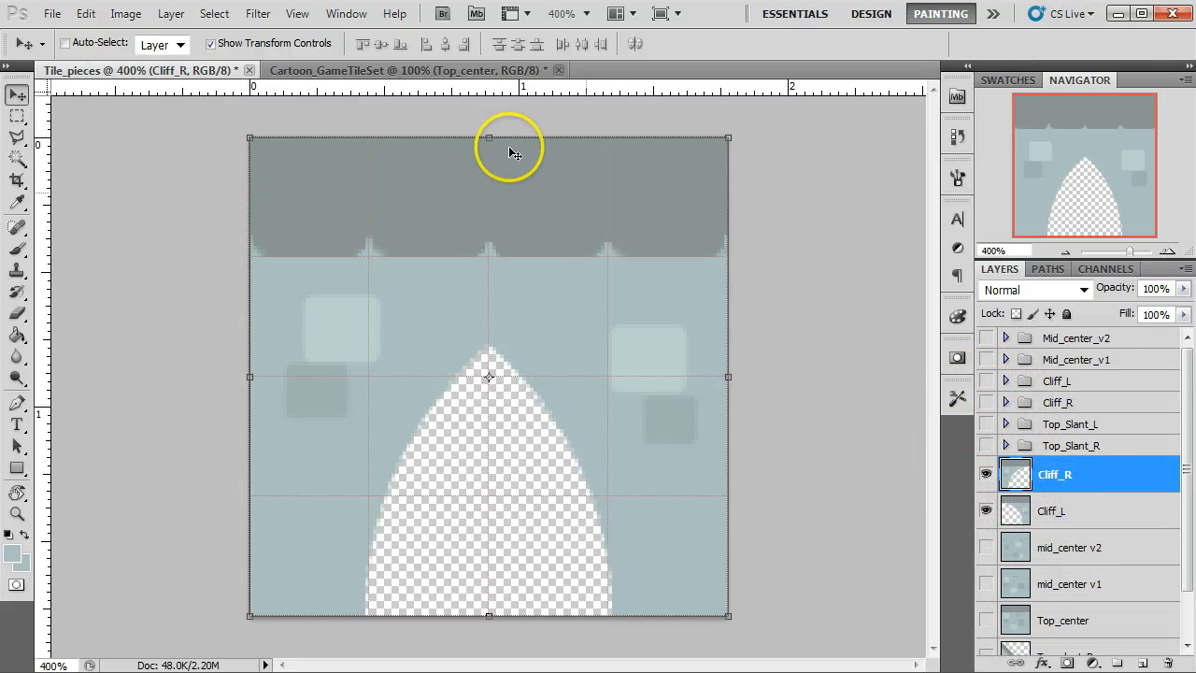
pyautogui.keyDown('shift'); pyautogui.click(1027, 513); pyautogui.keyUp('shift')
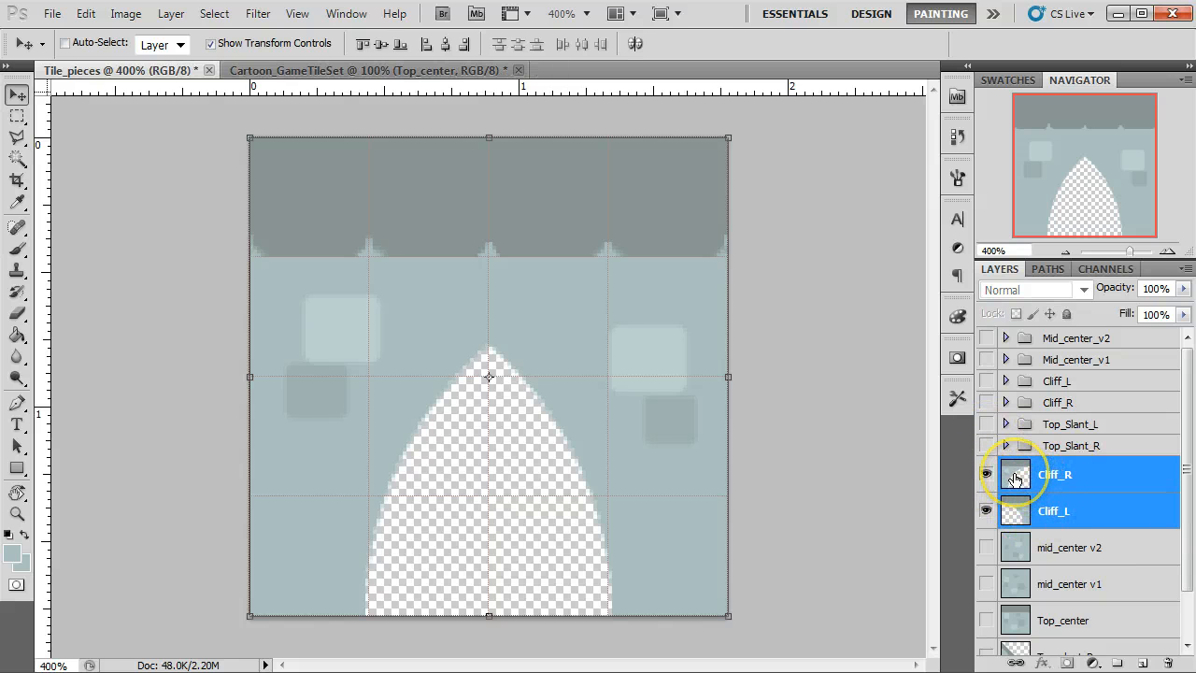
# Step: Try to transfer the selected Cliff_R and Cliff_L layers into the tabbed Cartoon_GameTileSet document
pyautogui.moveTo(1016, 479); pyautogui.dragTo(330, 66)
pyautogui.moveTo(1016, 480); pyautogui.dragTo(285, 81)
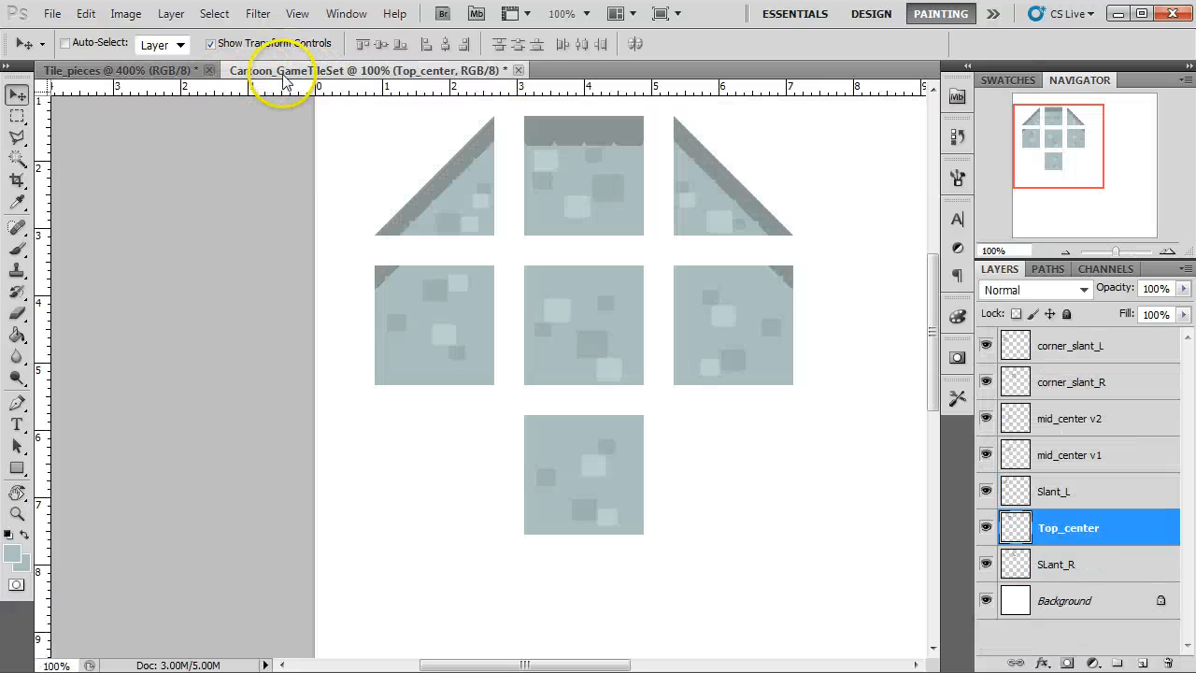
pyautogui.click(148, 73)
pyautogui.click(101, 72)
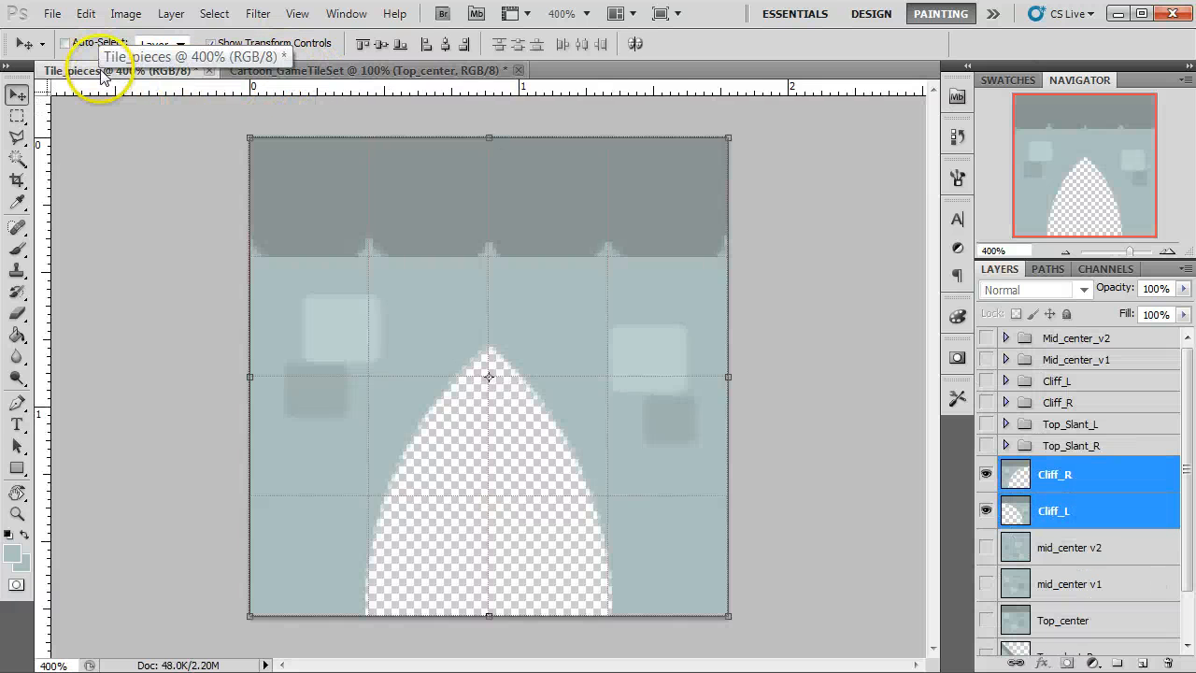
pyautogui.moveTo(1016, 476); pyautogui.dragTo(304, 77)
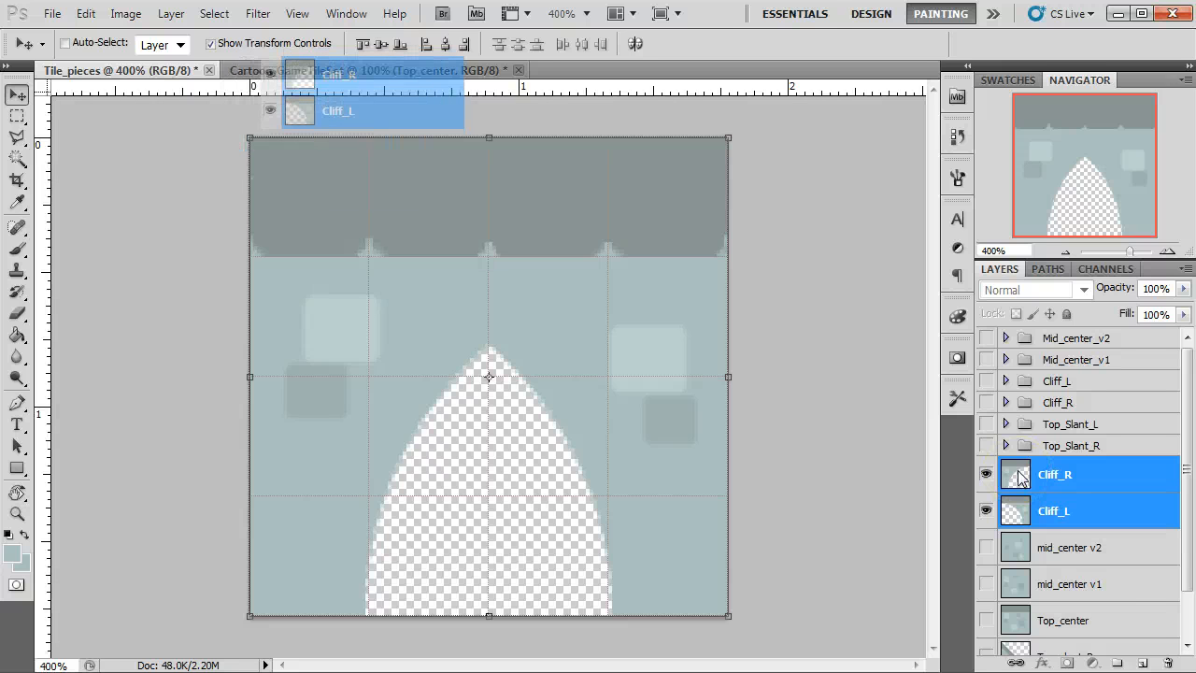
pyautogui.moveTo(305, 76); pyautogui.dragTo(302, 74)
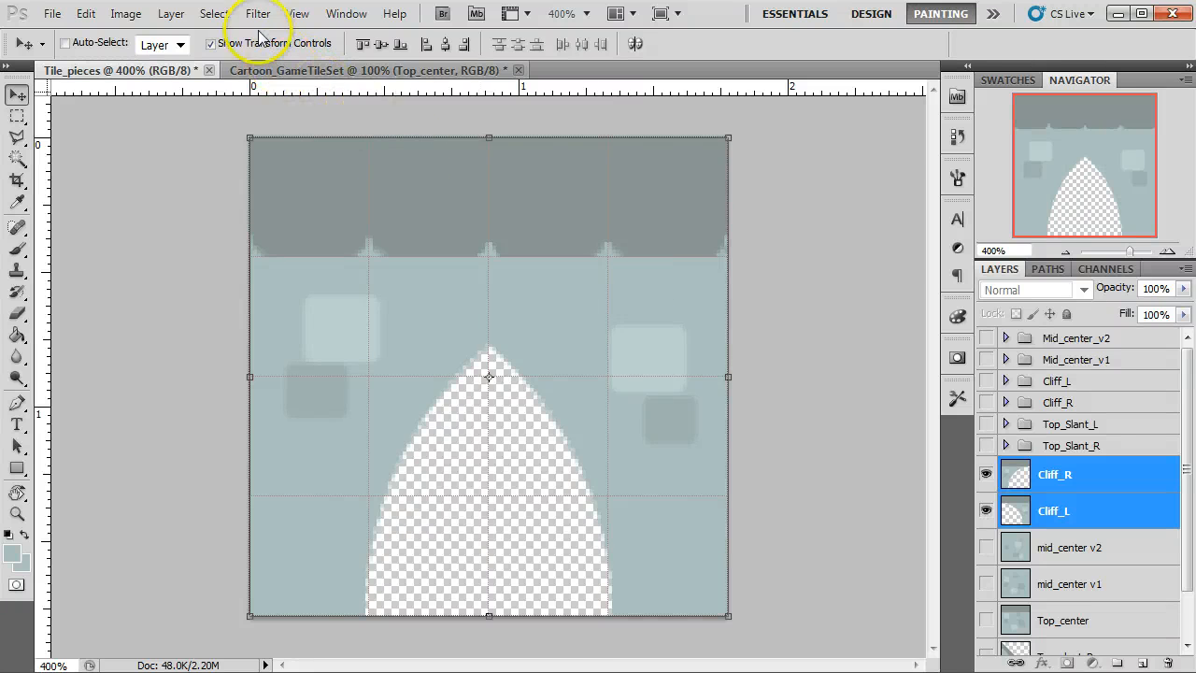
# Step: Arrange the two documents side by side and copy the merged Cliff_R and Cliff_L layers into Cartoon_GameTileSet
pyautogui.click(351, 17)
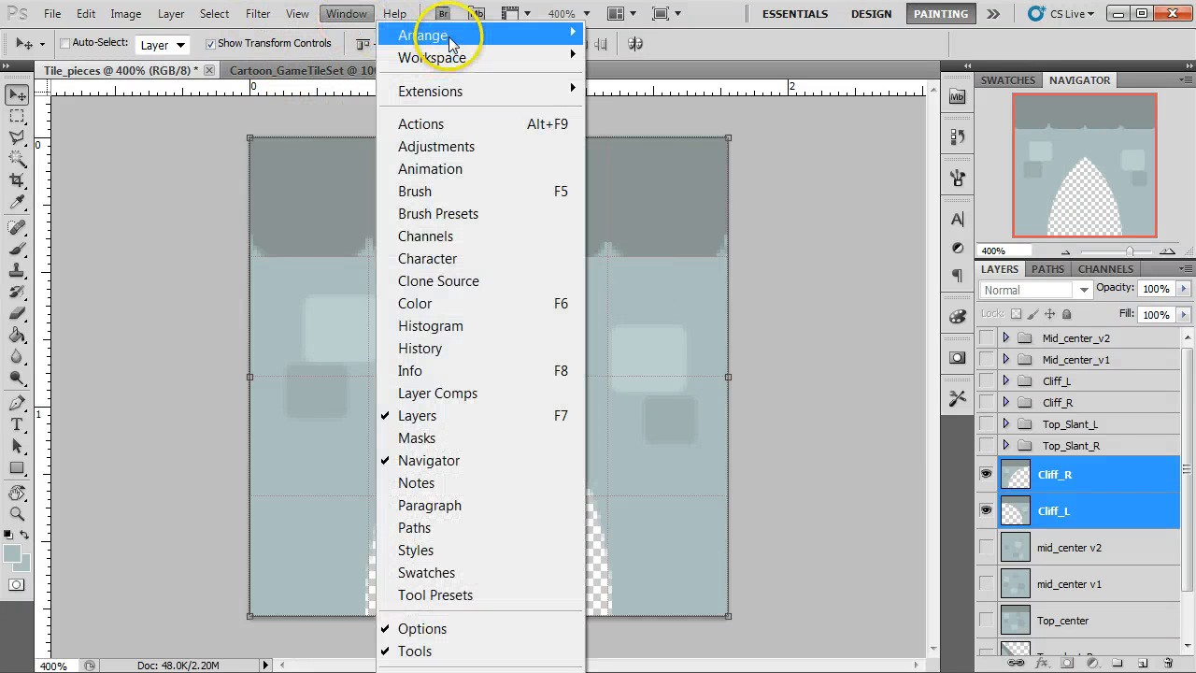
pyautogui.moveTo(439, 35)
pyautogui.click(277, 58)
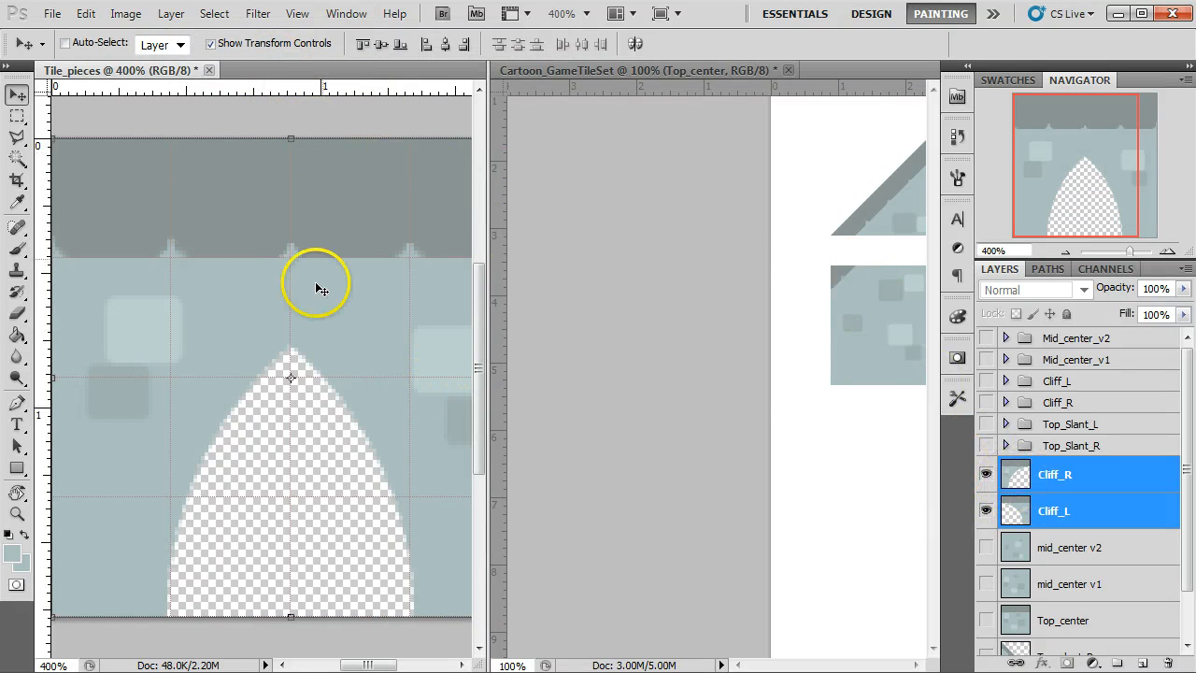
pyautogui.moveTo(1008, 474); pyautogui.dragTo(862, 461)
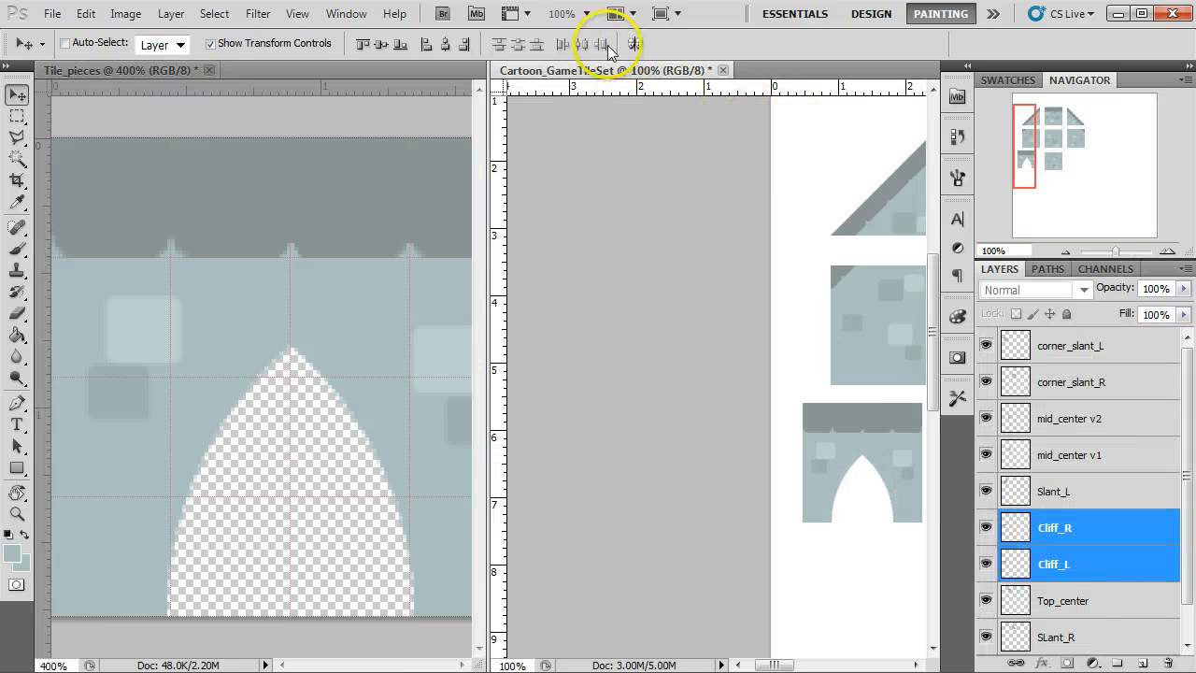
# Step: Consolidate the documents into tabs and place Cliff_L and Cliff_R on either side of the tile set's bottom center tile
pyautogui.click(346, 13)
pyautogui.moveTo(420, 35)
pyautogui.click(259, 124)
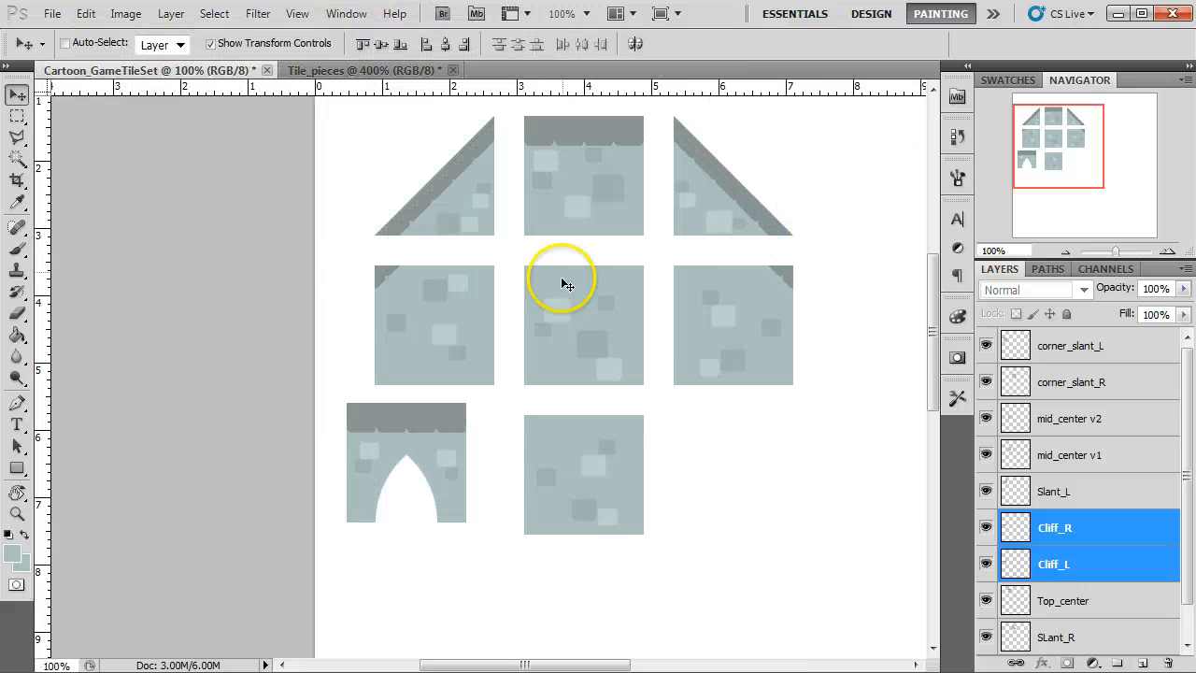
pyautogui.moveTo(433, 448); pyautogui.dragTo(471, 497)
pyautogui.click(1007, 563)
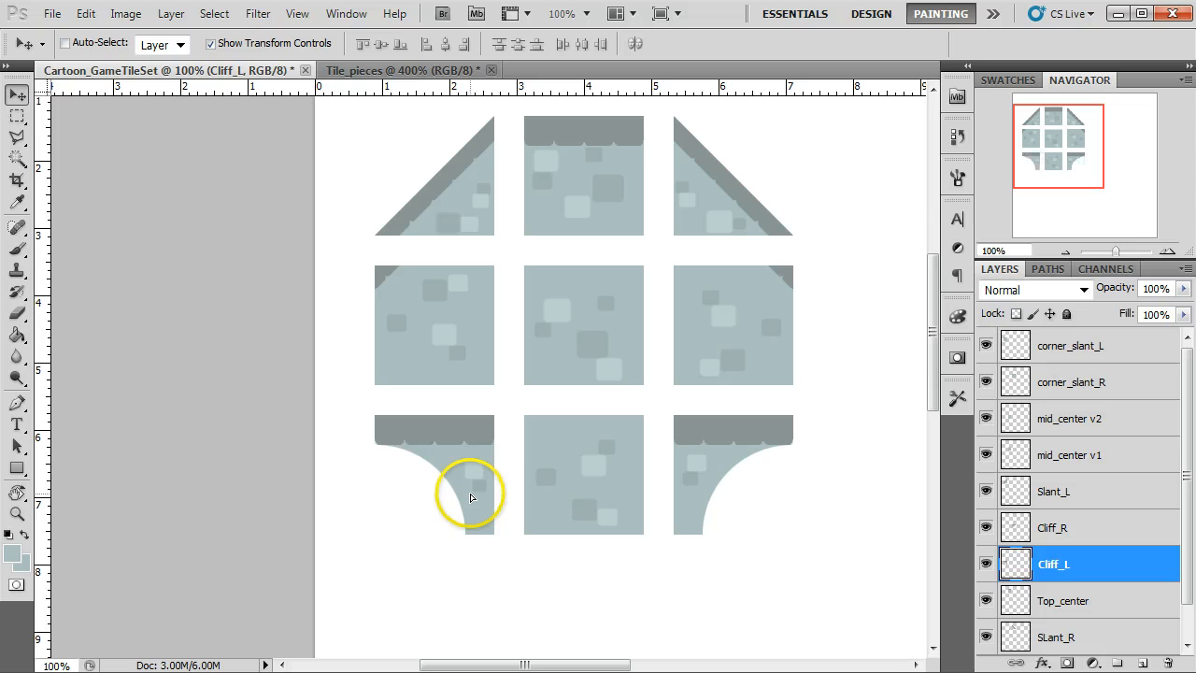
pyautogui.scroll(-1, 761, 458)
pyautogui.scroll(-1, 761, 458)
pyautogui.scroll(2, 760, 467)
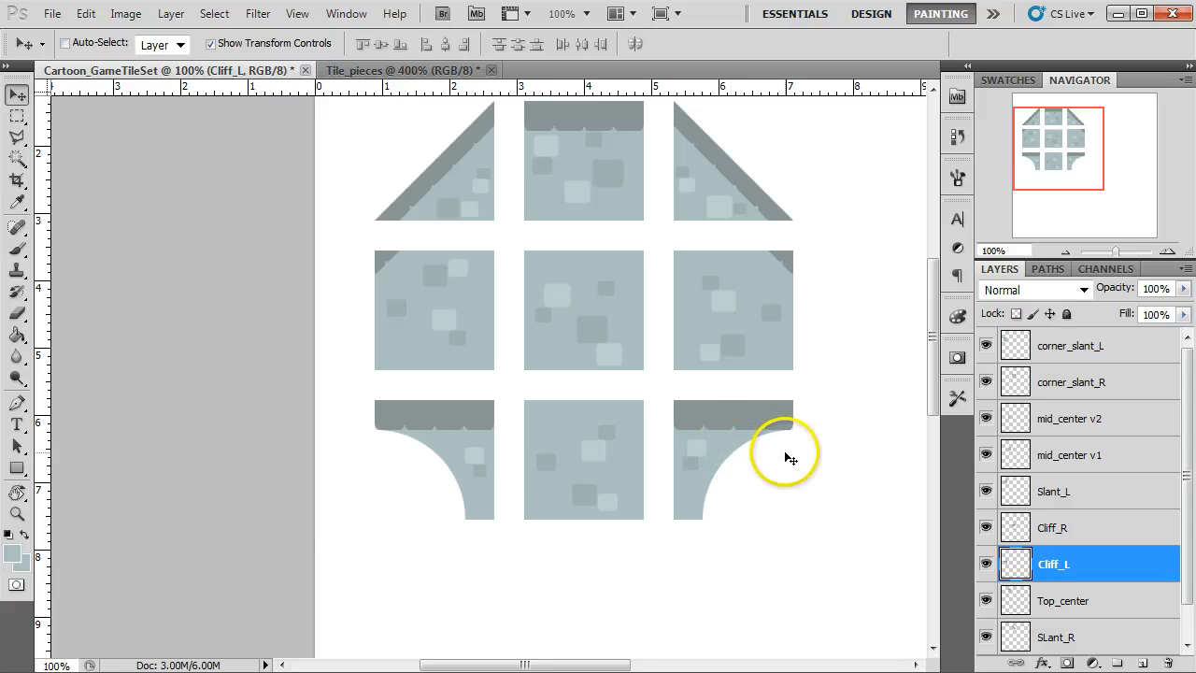
pyautogui.scroll(-1, 712, 445)
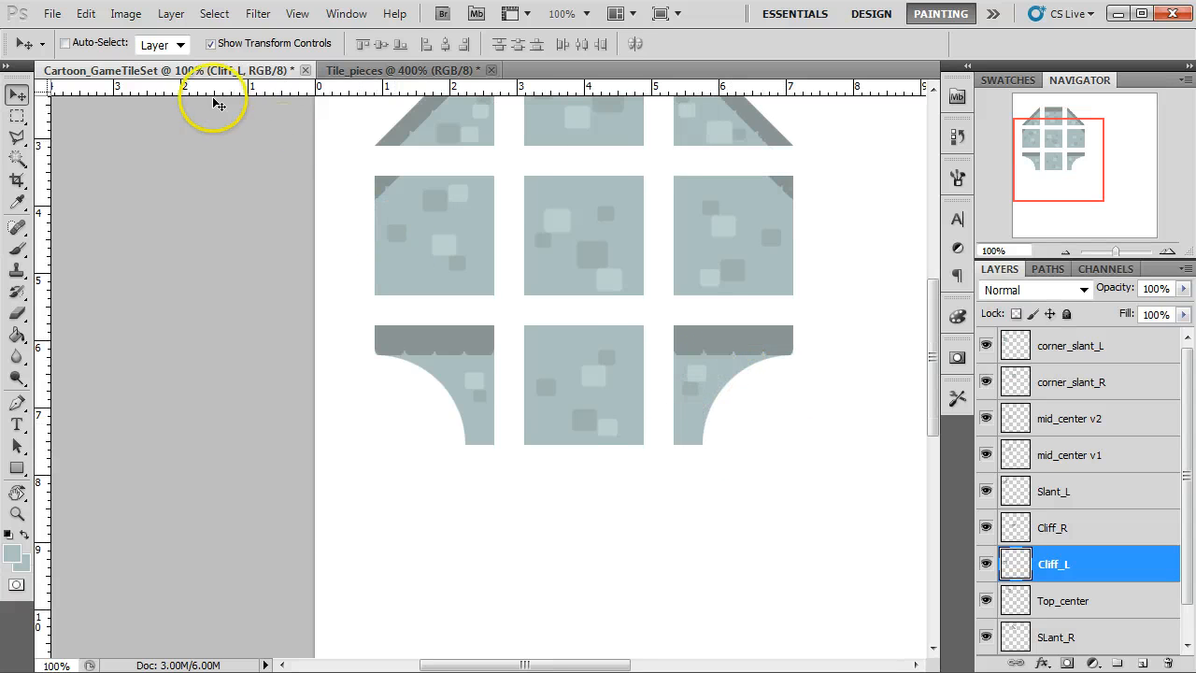
# Step: Return to the Tile_pieces document, hide the merged Cliff_R and Cliff_L layers, and select the Mid_center_v1 group
pyautogui.click(360, 72)
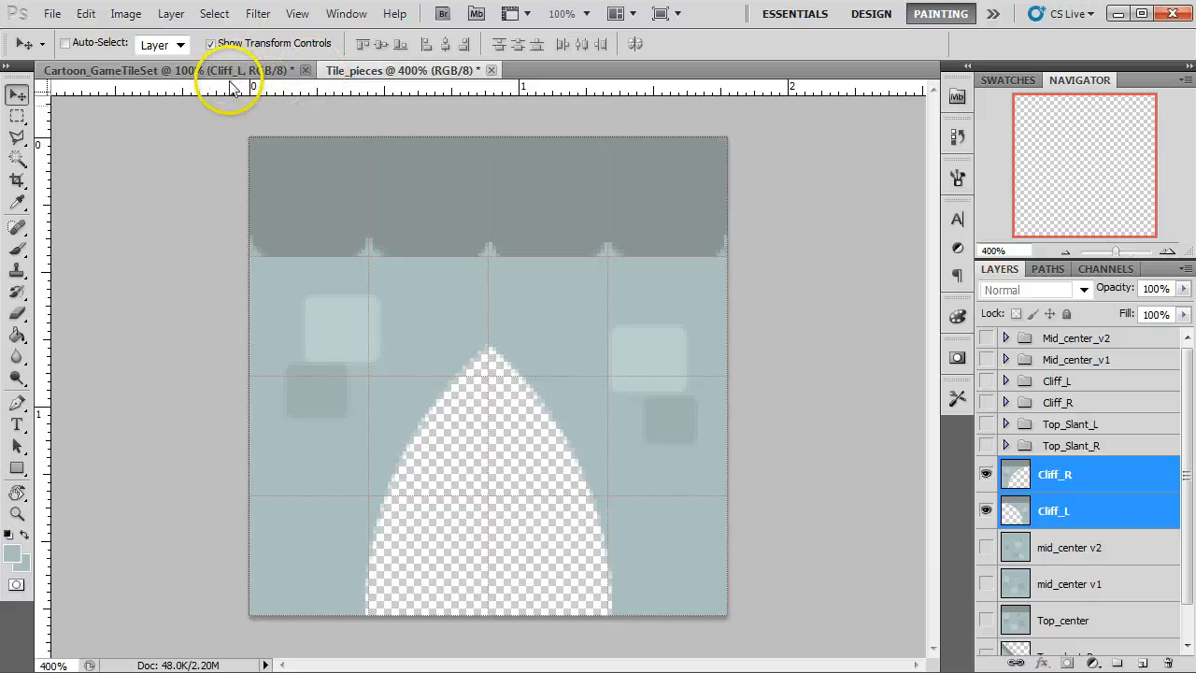
pyautogui.click(159, 71)
pyautogui.moveTo(1034, 488); pyautogui.dragTo(985, 489)
pyautogui.click(1070, 424)
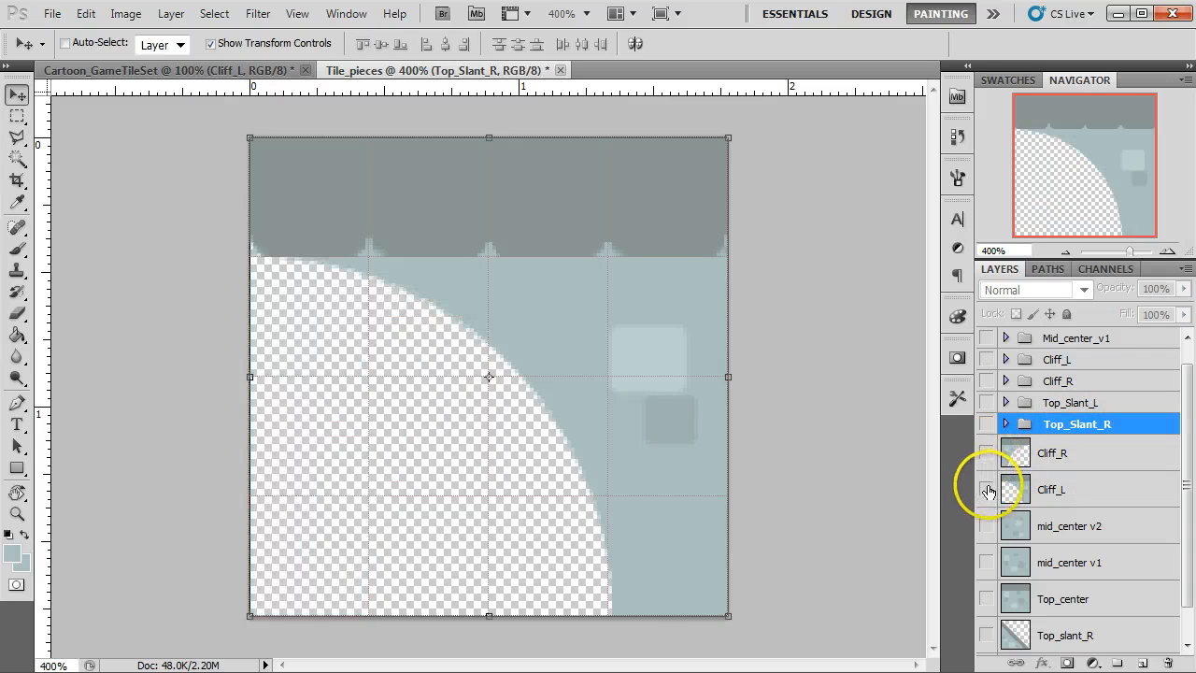
pyautogui.scroll(1, 1063, 448)
pyautogui.click(1056, 383)
pyautogui.click(1069, 361)
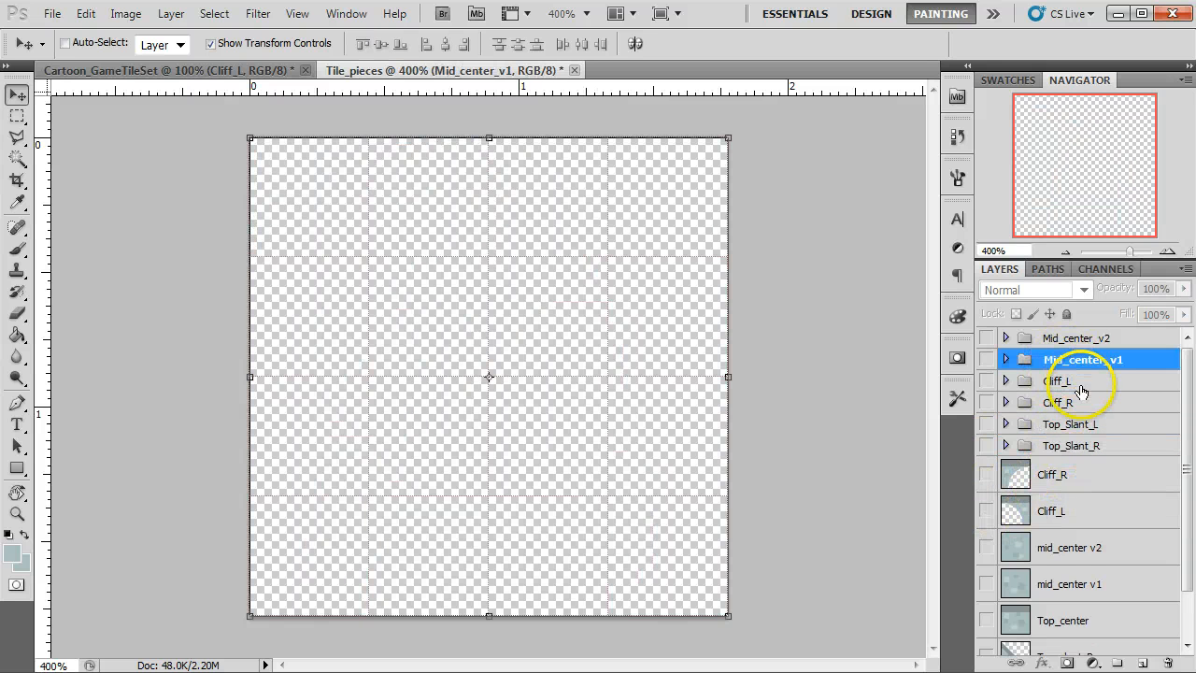
# Step: Show the Cliff_L group, duplicate it, and name the duplicate Center
pyautogui.click(1065, 338)
pyautogui.click(1061, 383)
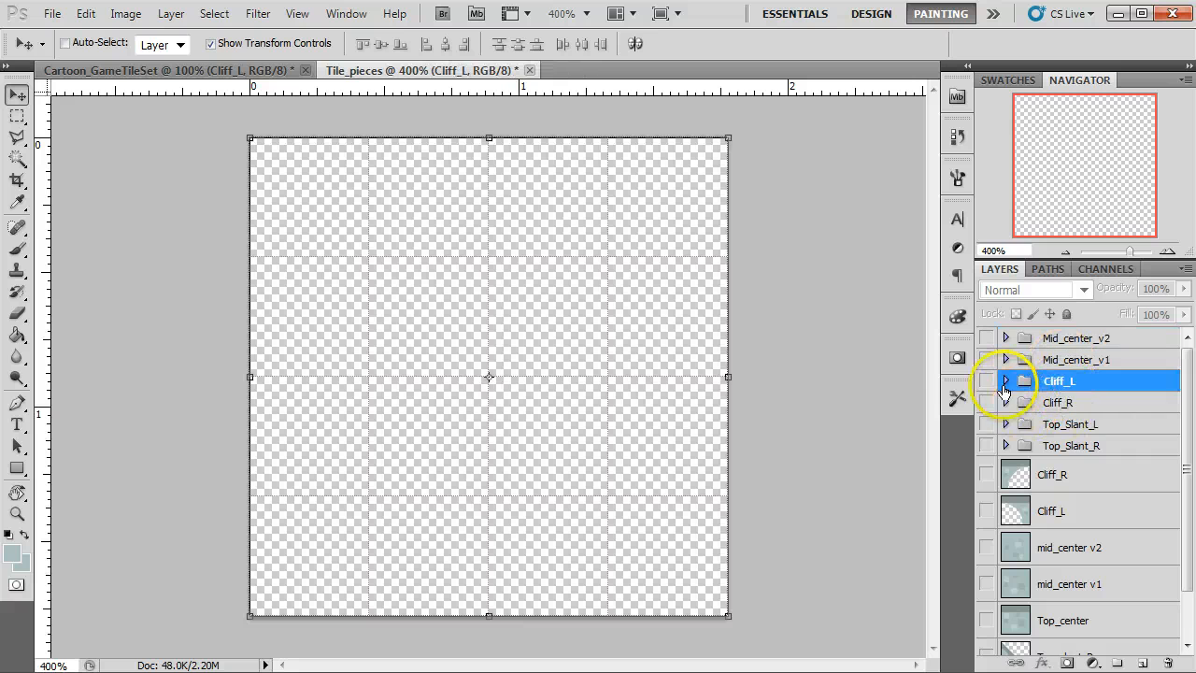
pyautogui.click(985, 381)
pyautogui.click(1005, 380)
pyautogui.click(1086, 423)
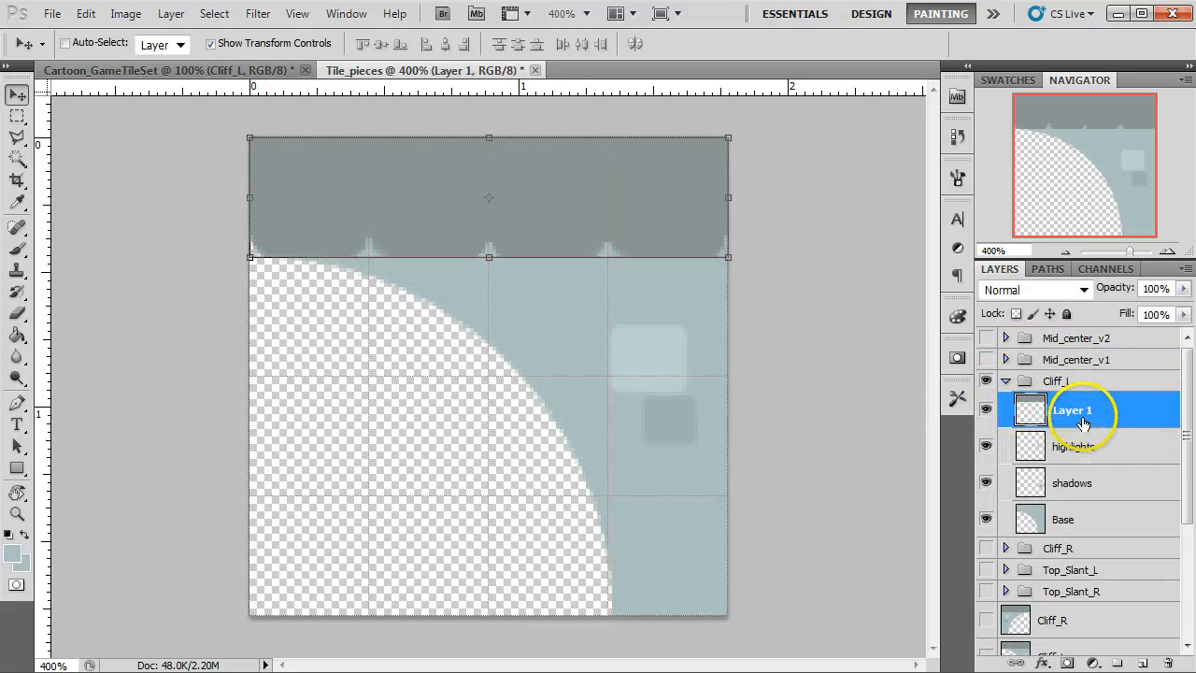
pyautogui.click(1057, 382)
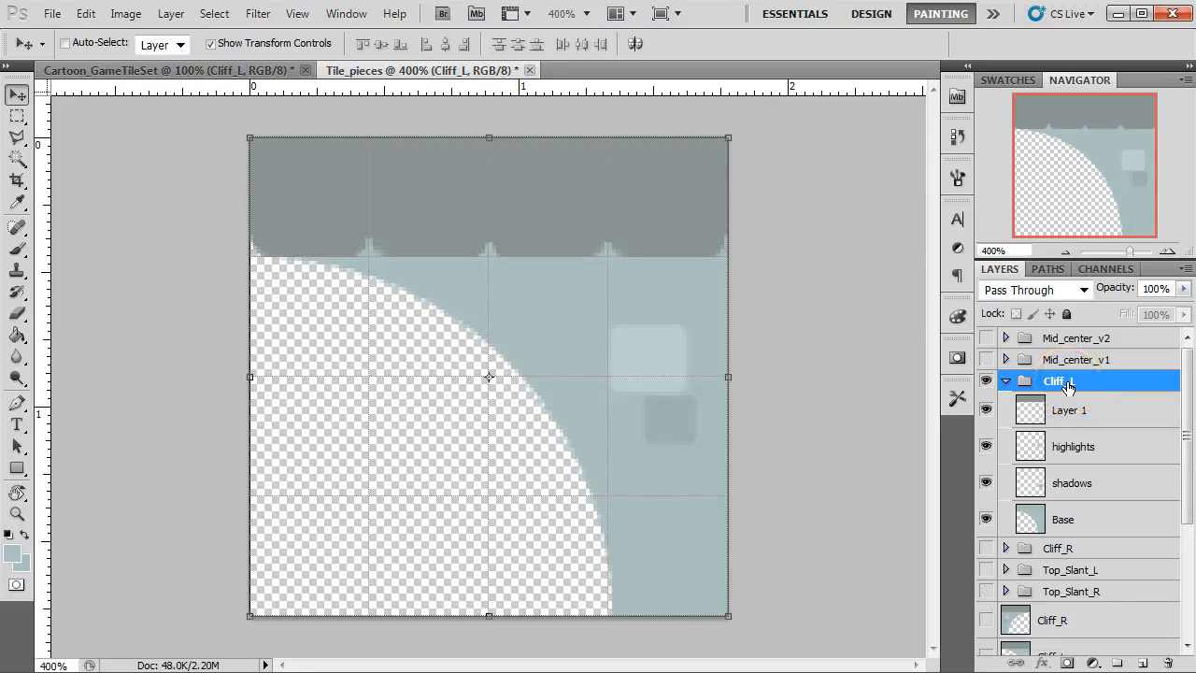
pyautogui.moveTo(1060, 385); pyautogui.dragTo(1141, 663)
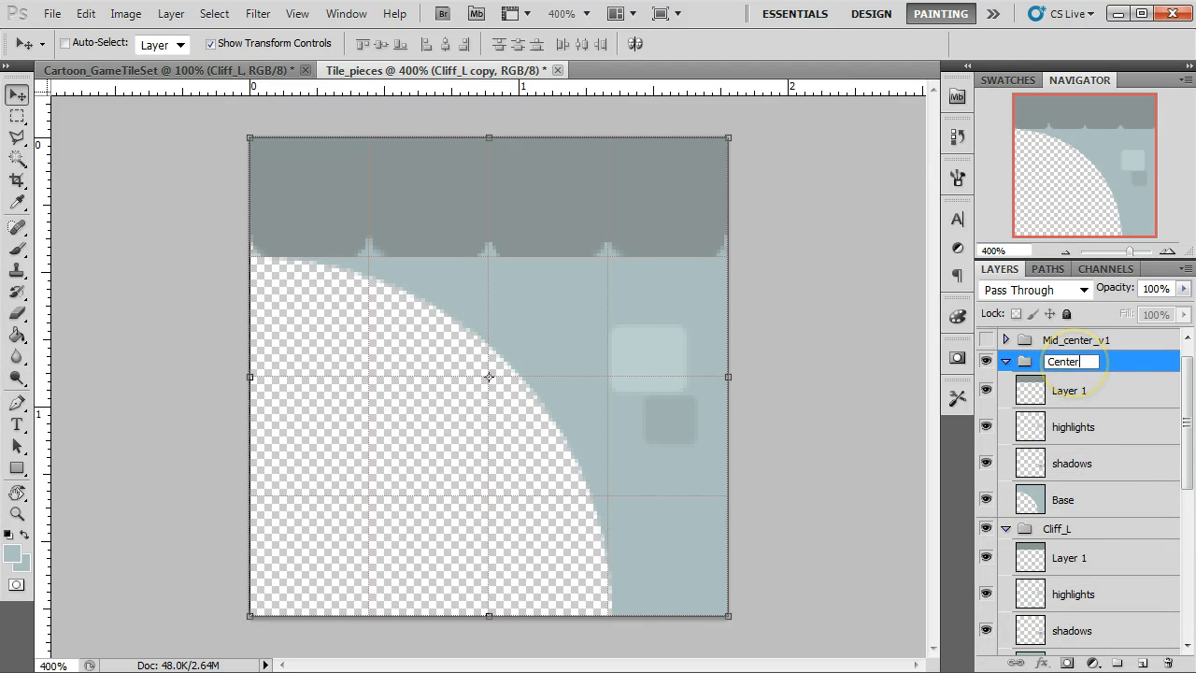
# Step: Hide the highlights, shadows, and Layer 1 layers in the Center group, leaving Base selected
pyautogui.click(985, 426)
pyautogui.click(986, 462)
pyautogui.click(1027, 503)
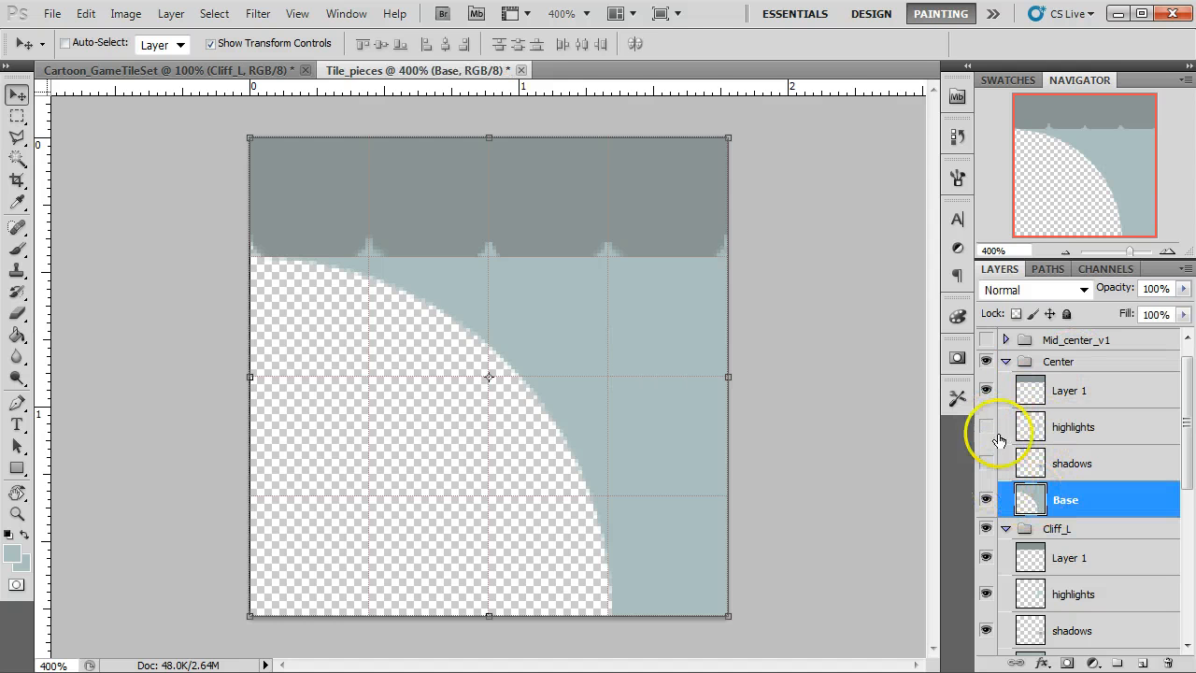
pyautogui.click(986, 389)
# Step: Sample the tile's blue-gray color and fill the transparent curved area of the Base layer with it
pyautogui.press('i')
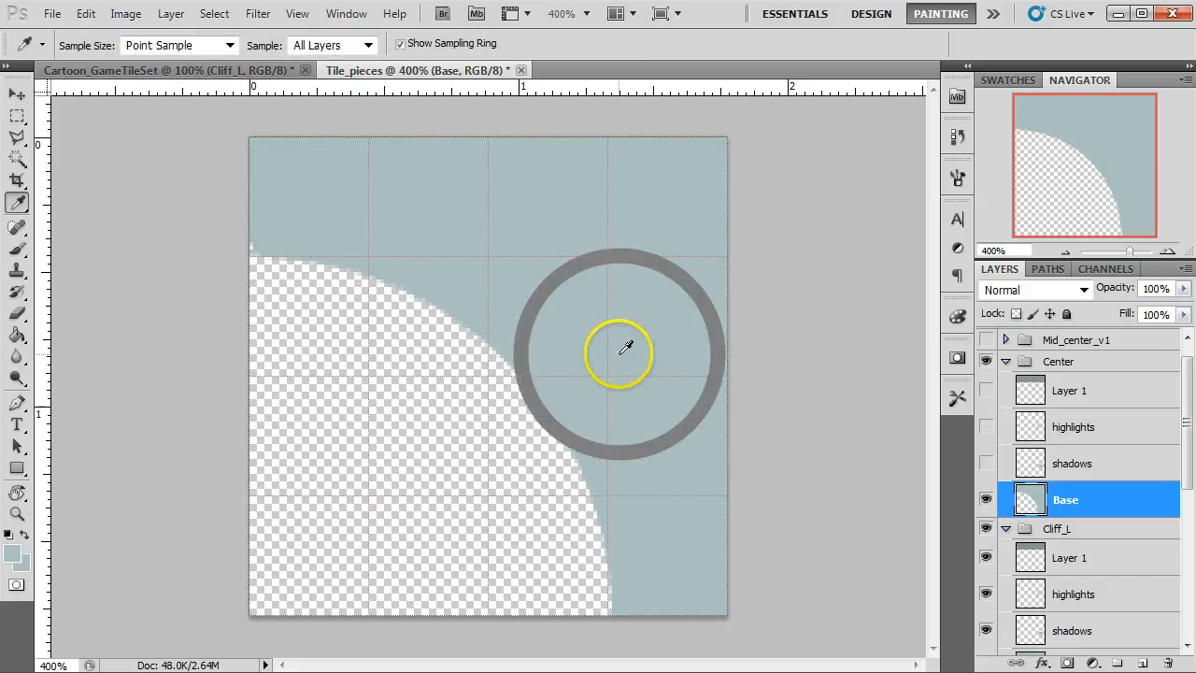
pyautogui.press('g')
pyautogui.click(449, 390)
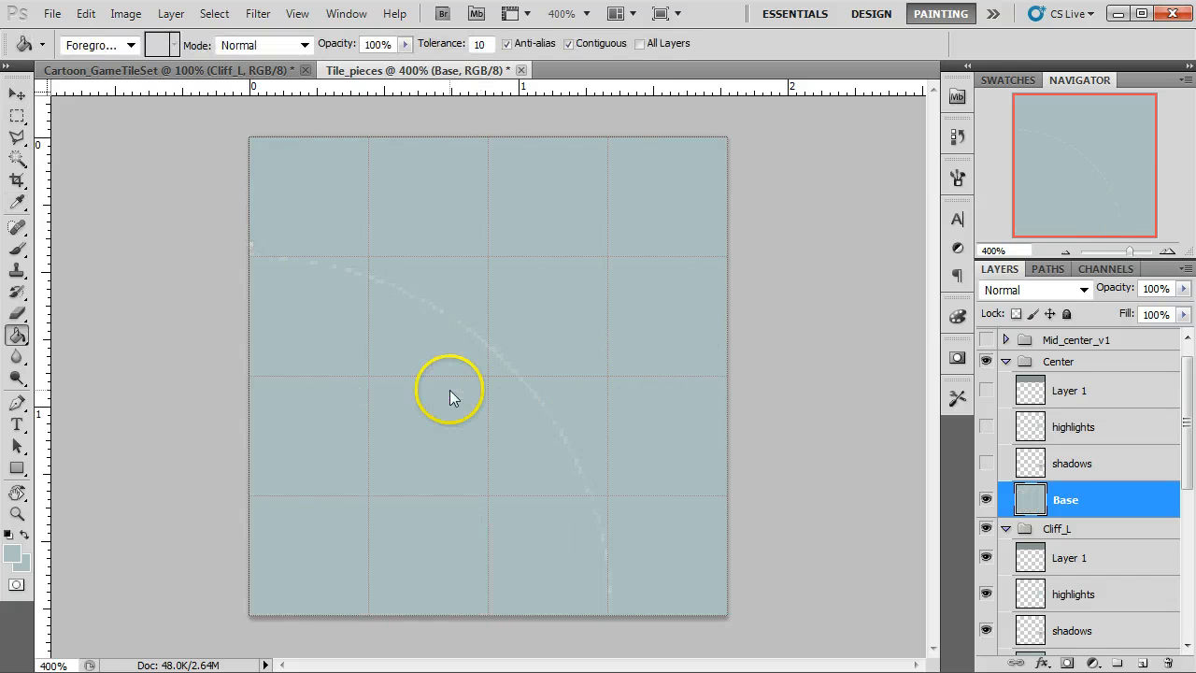
# Step: Paint over the faint curved seam on the Base layer with a 70 px brush and check the layer's coverage with a selection
pyautogui.press('b')
pyautogui.rightClick(363, 302)
pyautogui.moveTo(393, 342); pyautogui.dragTo(452, 342)
pyautogui.press('Return')
pyautogui.click(387, 294)
pyautogui.moveTo(408, 305); pyautogui.dragTo(573, 475)
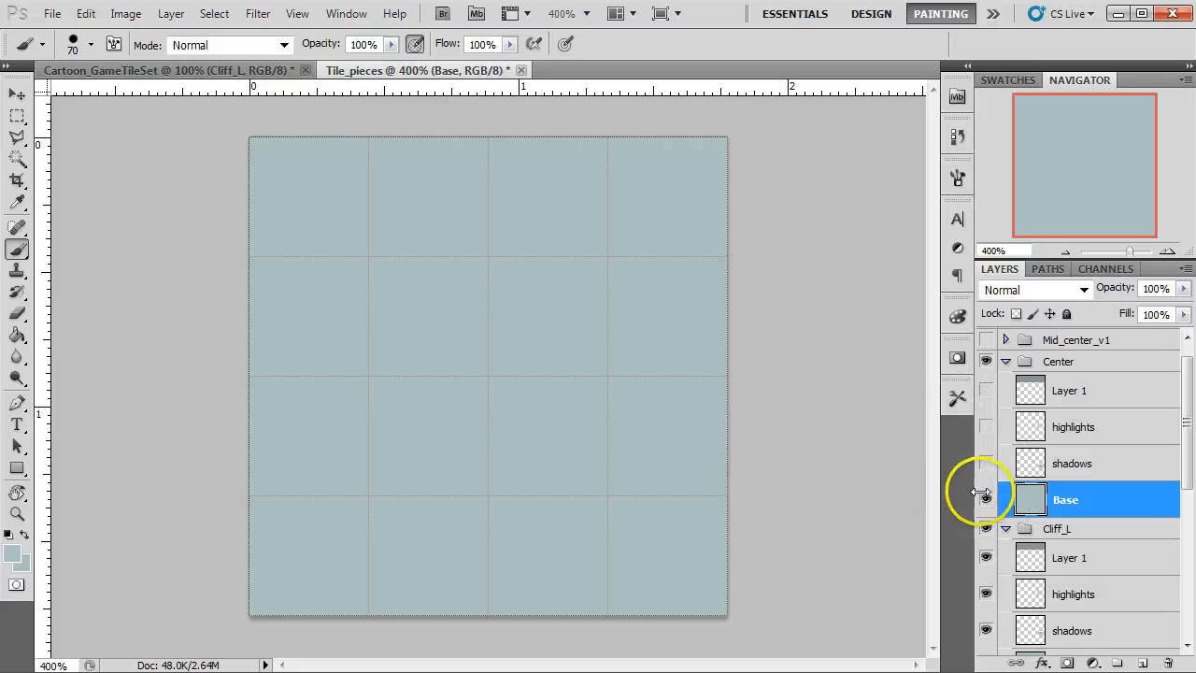
pyautogui.keyDown('ctrl'); pyautogui.click(1023, 497); pyautogui.keyUp('ctrl')
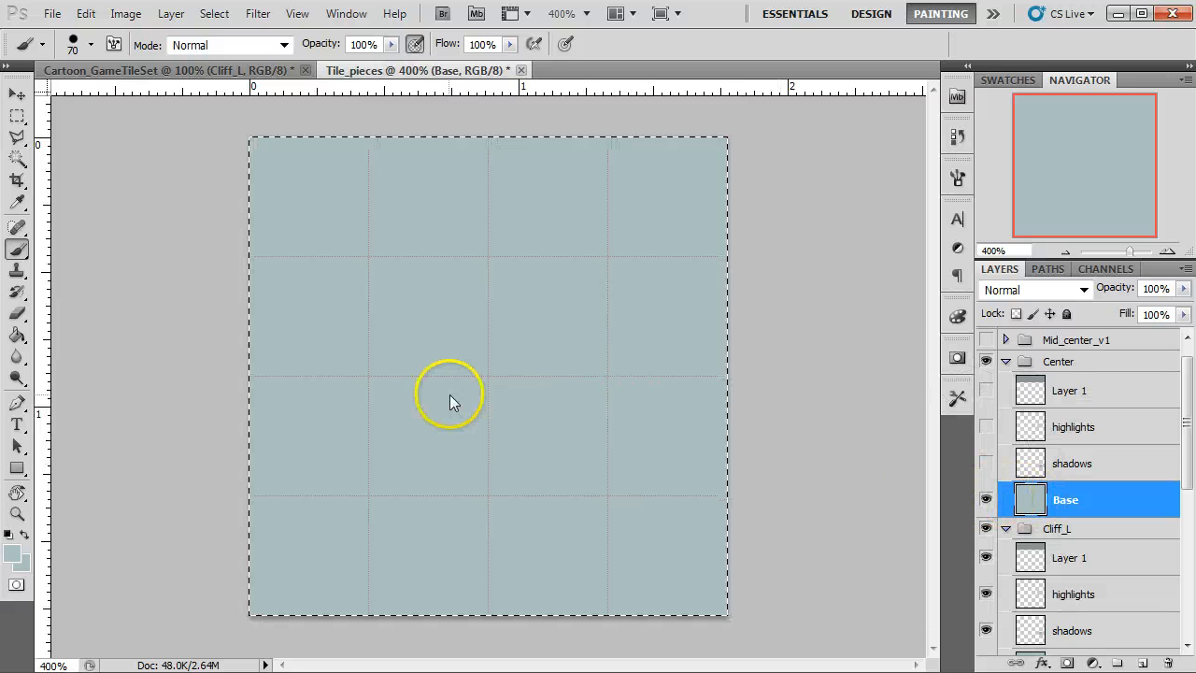
pyautogui.press('v')
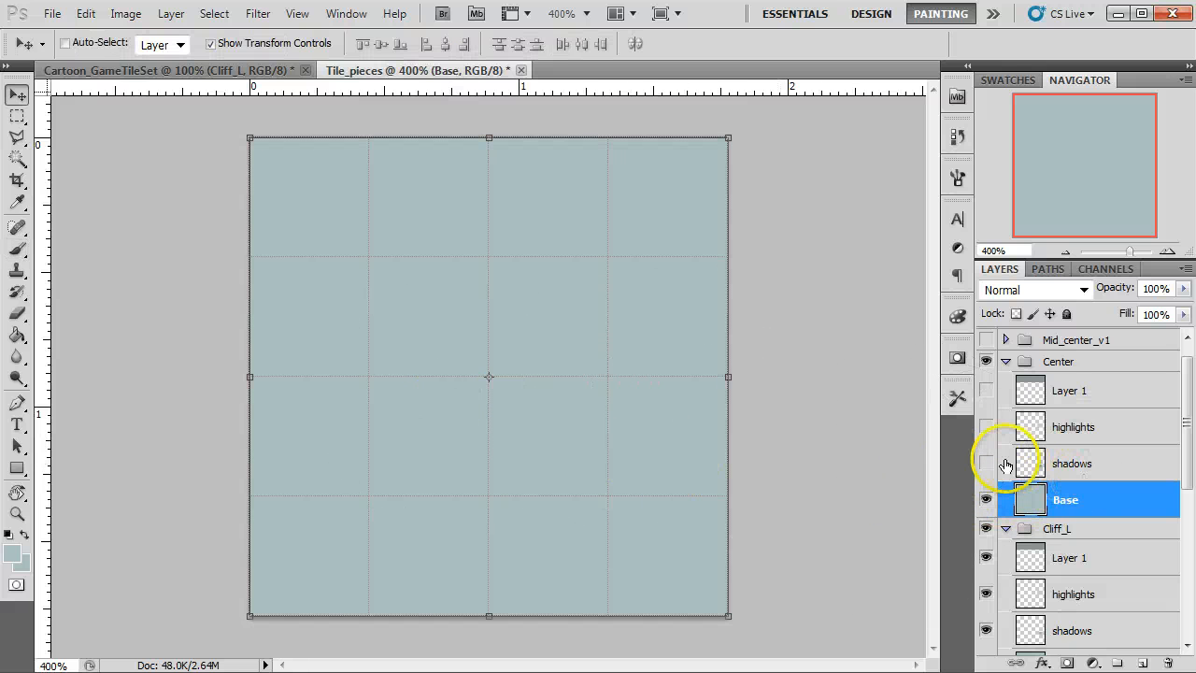
# Step: Show Layer 1 in the Center group, duplicate it, and name the duplicate top brick
pyautogui.click(1028, 393)
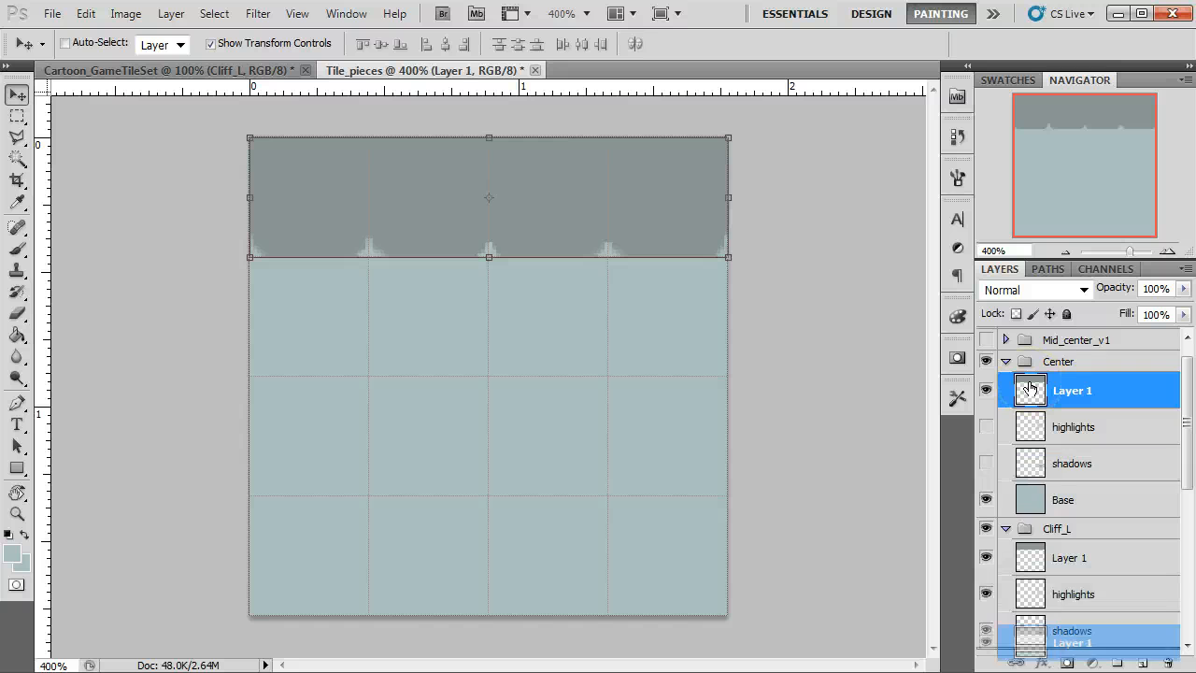
pyautogui.hotkey('ctrl', 'j')
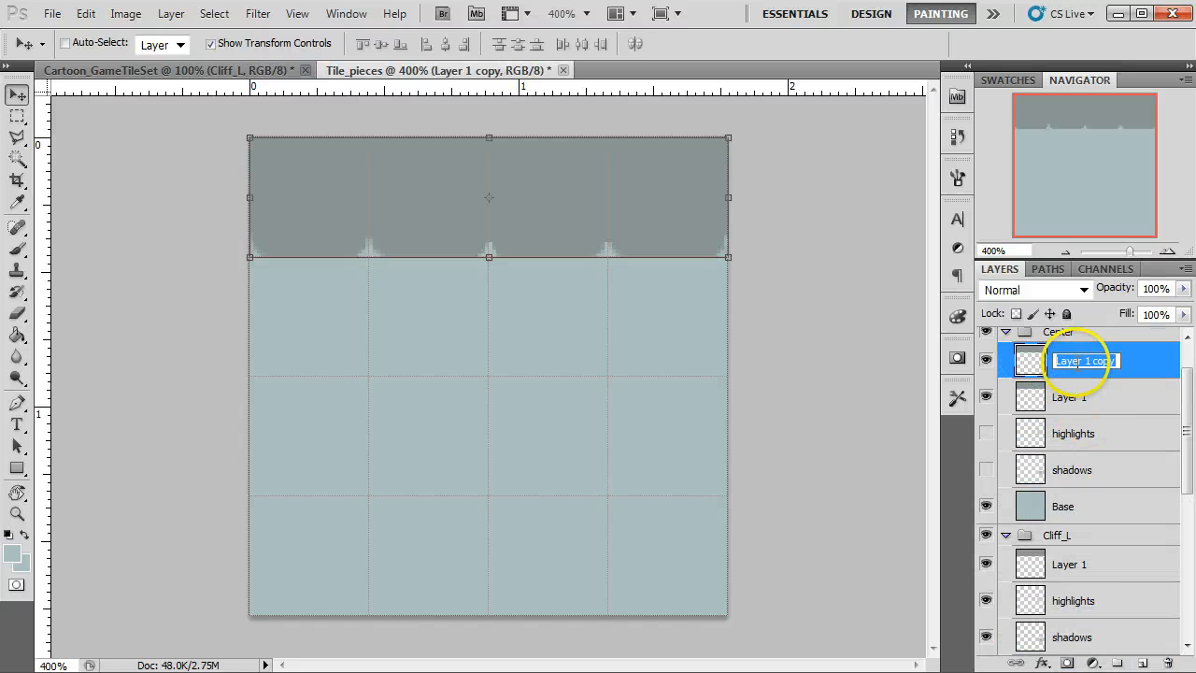
pyautogui.click(1083, 362)
pyautogui.write('top brick')
pyautogui.press('Return')
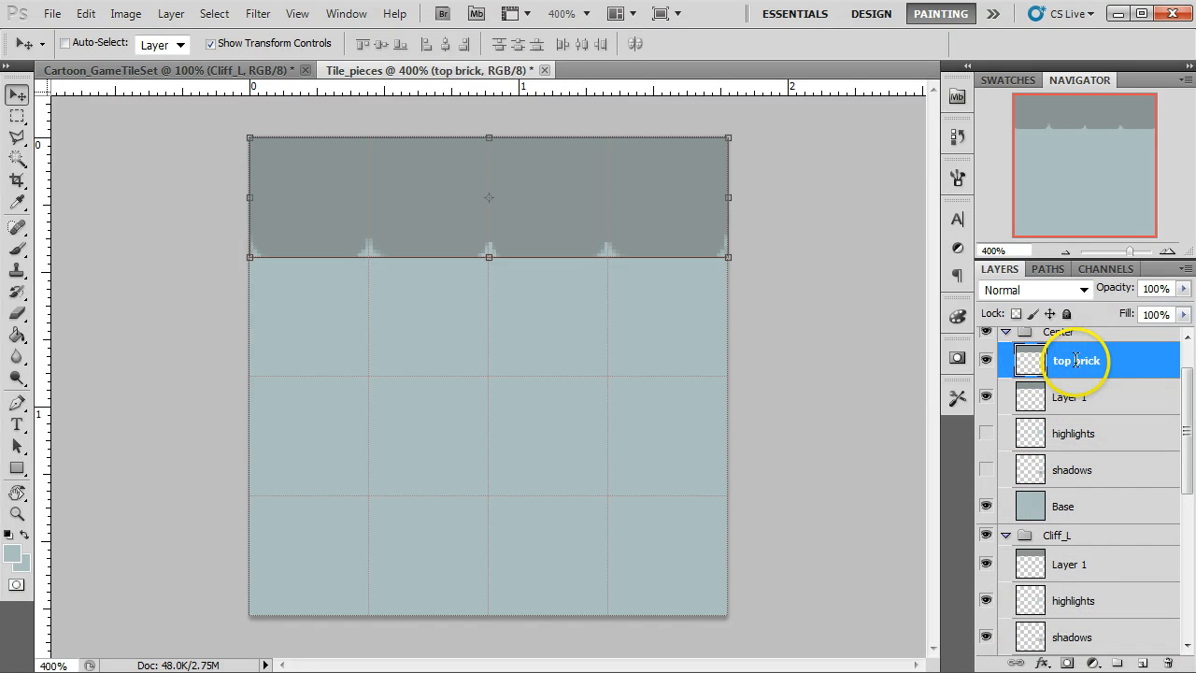
# Step: Rotate the Center group's original Layer 1 strip 90° onto the tile's right edge and name it brick R
pyautogui.click(1028, 404)
pyautogui.moveTo(669, 199); pyautogui.dragTo(680, 397)
pyautogui.moveTo(754, 324)
pyautogui.mouseDown()
pyautogui.moveTo(747, 402)
pyautogui.moveTo(694, 507)
pyautogui.moveTo(593, 556)
pyautogui.moveTo(530, 563)
pyautogui.moveTo(712, 541)
pyautogui.moveTo(629, 549)
pyautogui.mouseUp()
pyautogui.press('Right')
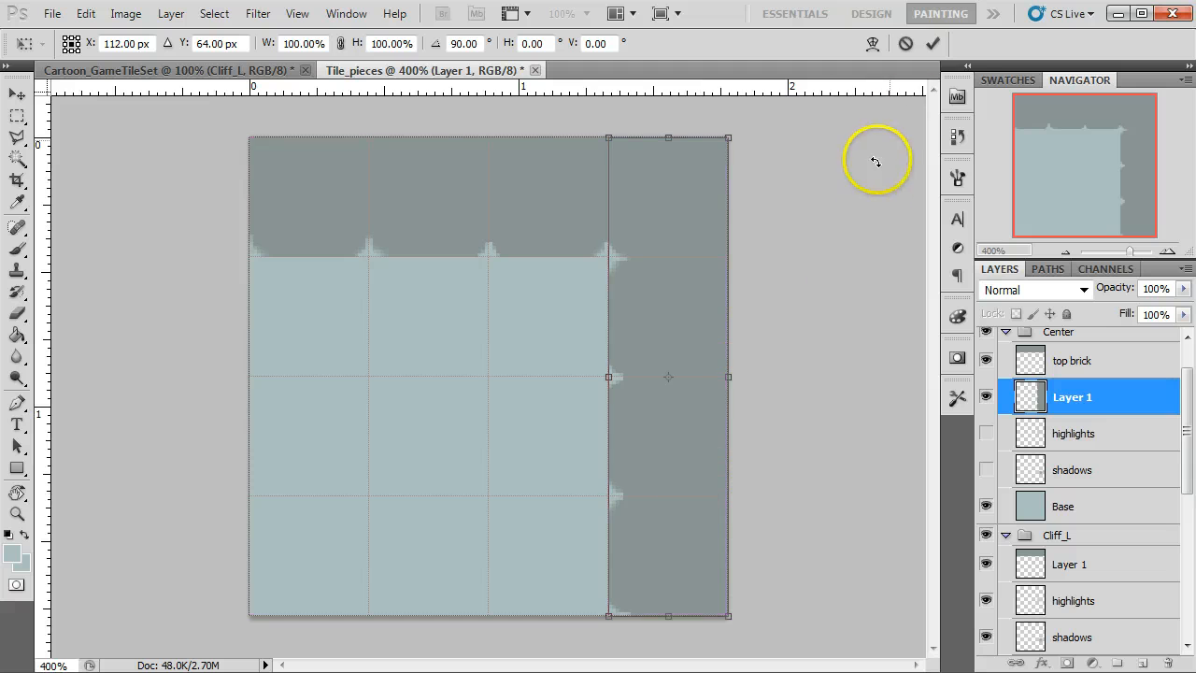
pyautogui.click(932, 44)
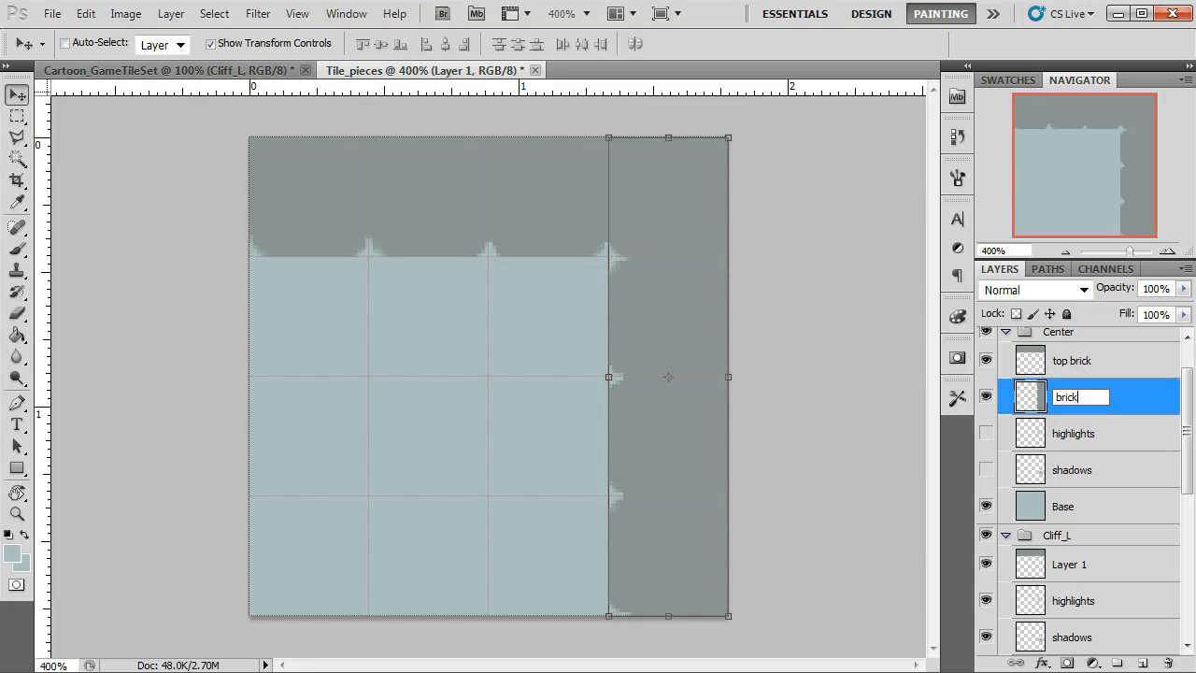
# Step: Duplicate the brick R layer and place the copy along the tile's left edge, flipped horizontally
pyautogui.moveTo(1066, 393); pyautogui.dragTo(1141, 662)
pyautogui.moveTo(710, 386); pyautogui.dragTo(319, 444)
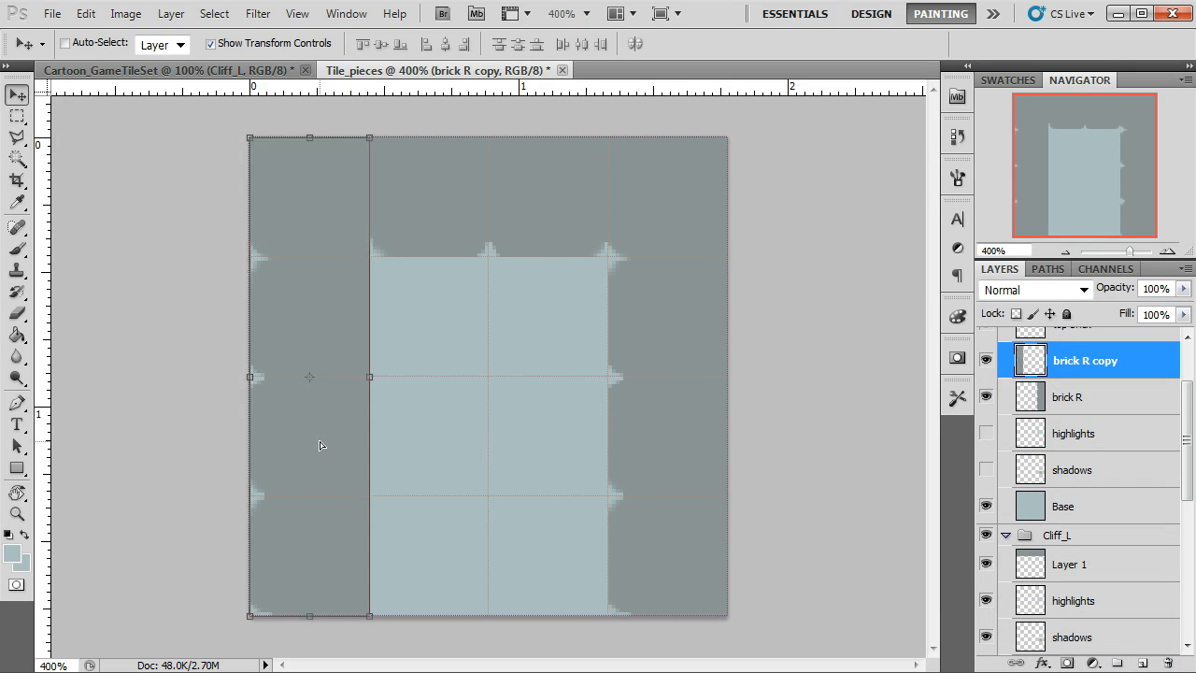
pyautogui.hotkey('ctrl', 't')
pyautogui.rightClick(321, 443)
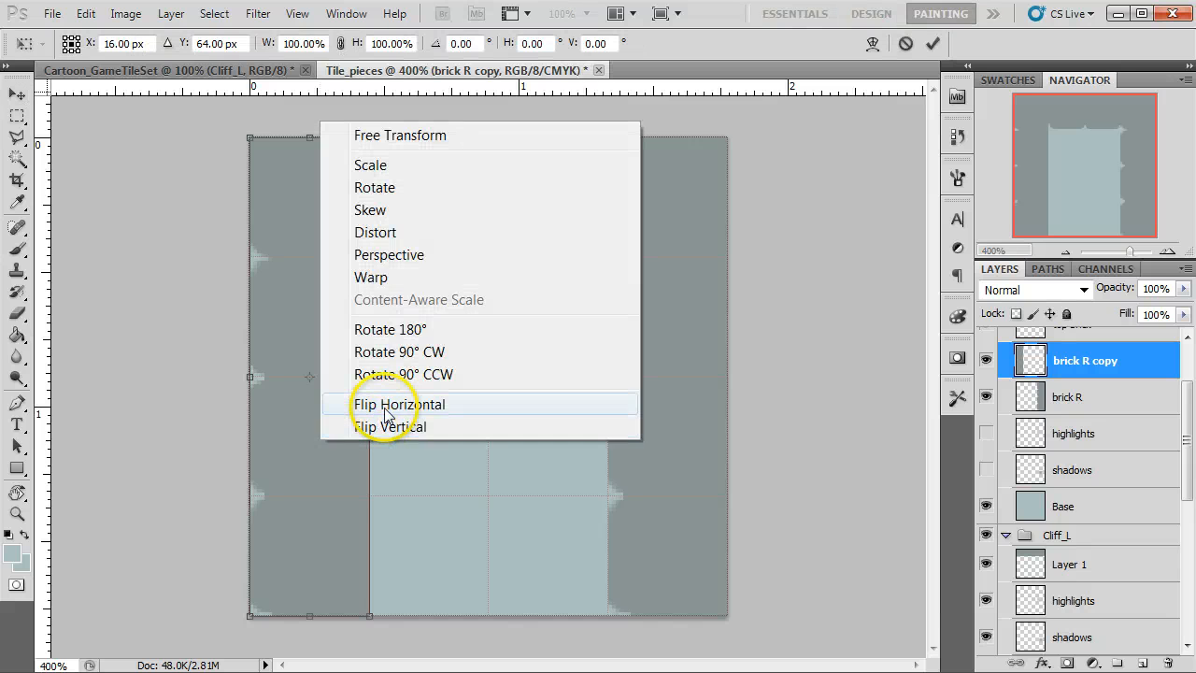
pyautogui.click(385, 404)
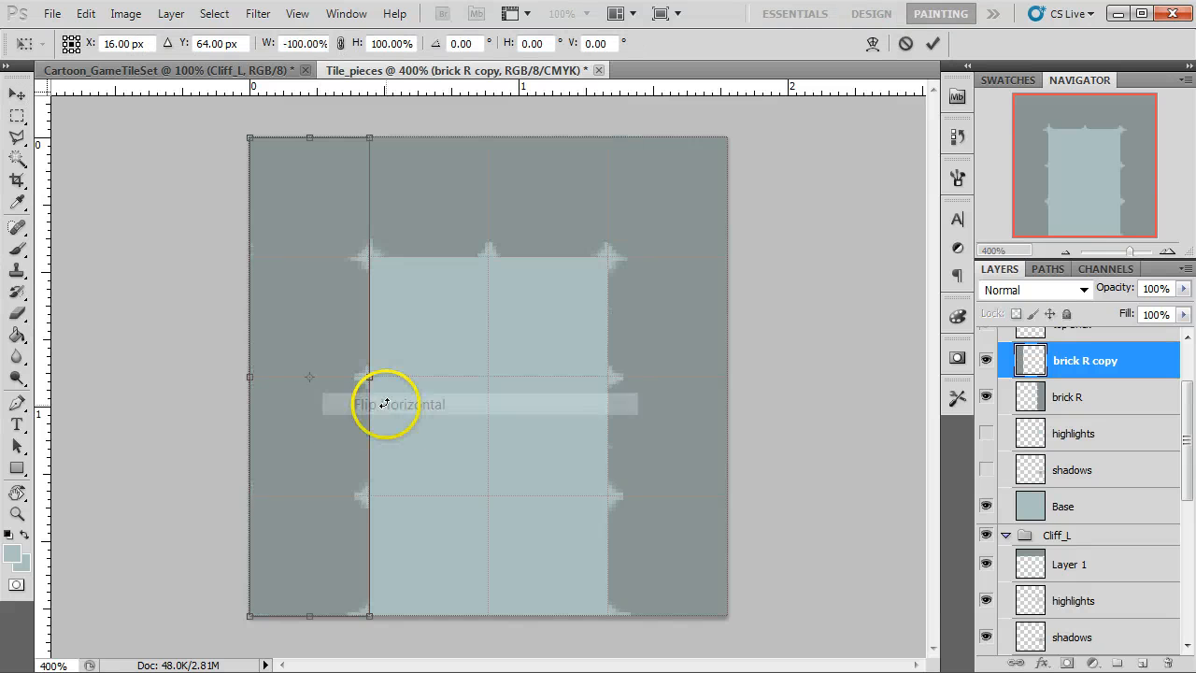
pyautogui.click(934, 45)
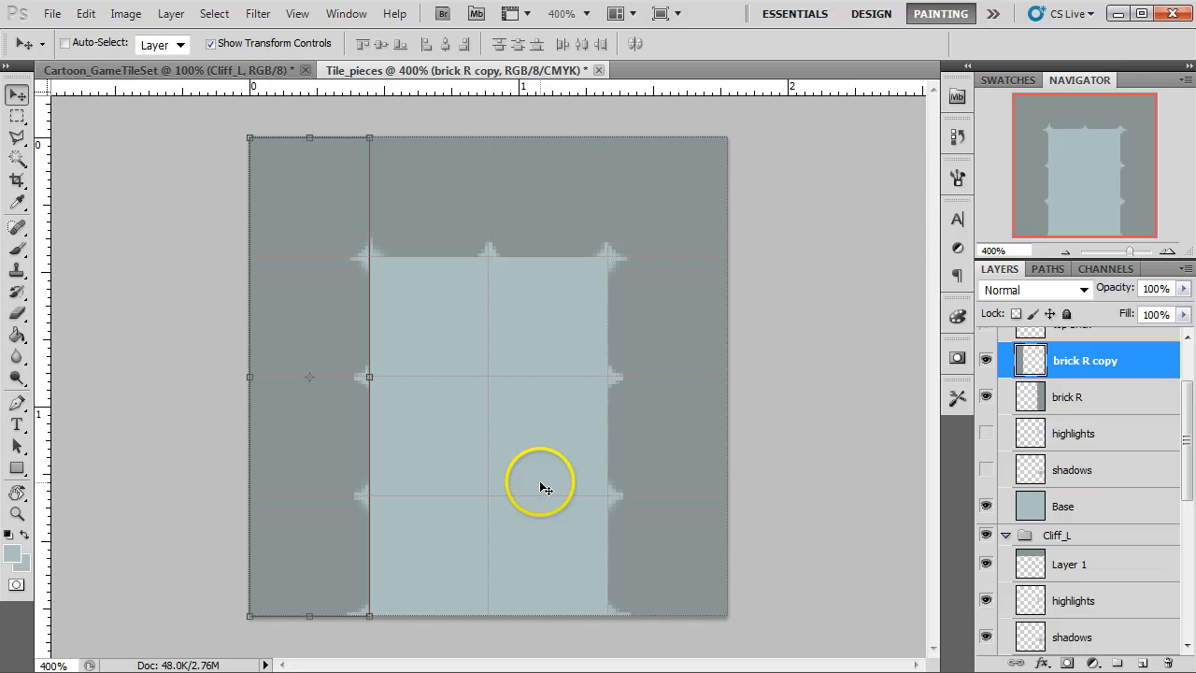
# Step: Show the Center group's shadows layer and move its dark square near the middle of the light area
pyautogui.click(1079, 434)
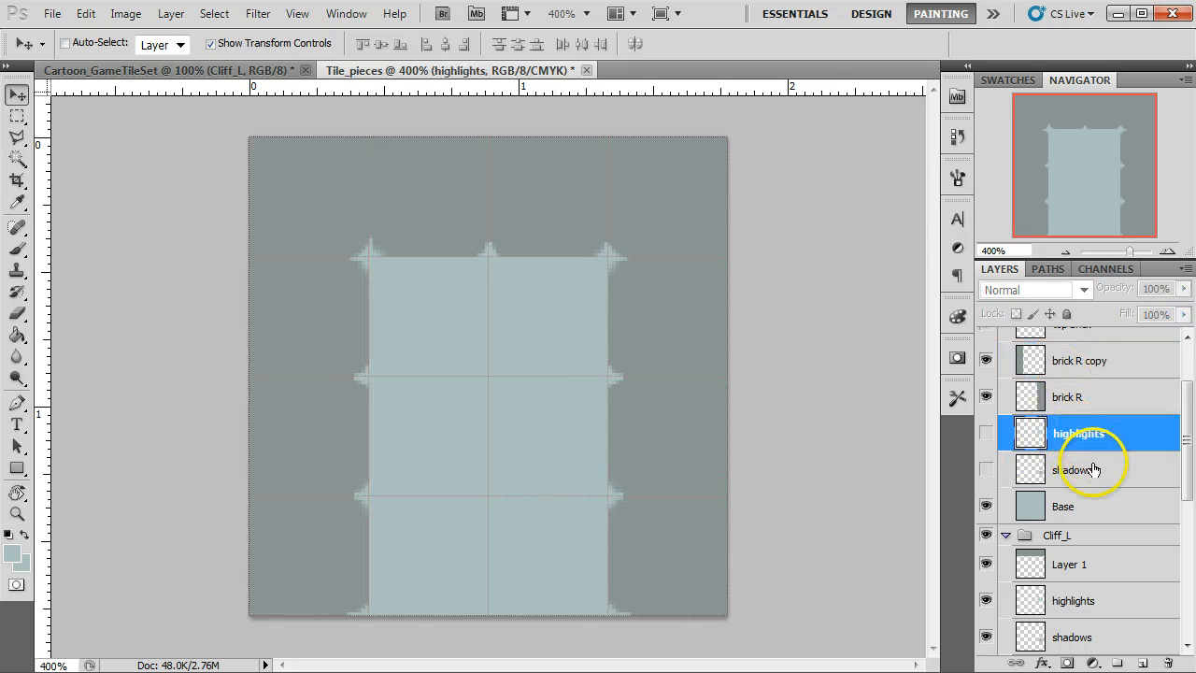
pyautogui.click(1093, 458)
pyautogui.click(986, 470)
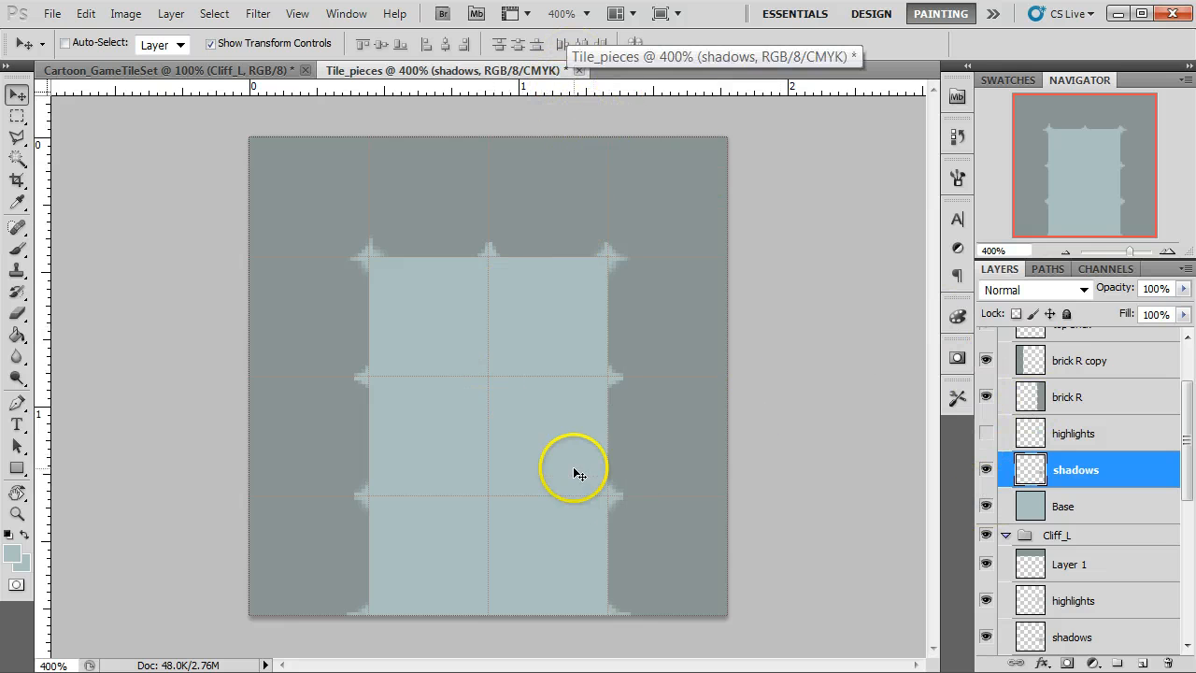
pyautogui.moveTo(426, 508); pyautogui.dragTo(418, 458)
pyautogui.moveTo(663, 396); pyautogui.dragTo(449, 435)
# Step: Show highlights, move its square below the shadow square, and add a copy scaled to 54.86% near the light area's upper right
pyautogui.click(1027, 432)
pyautogui.click(985, 432)
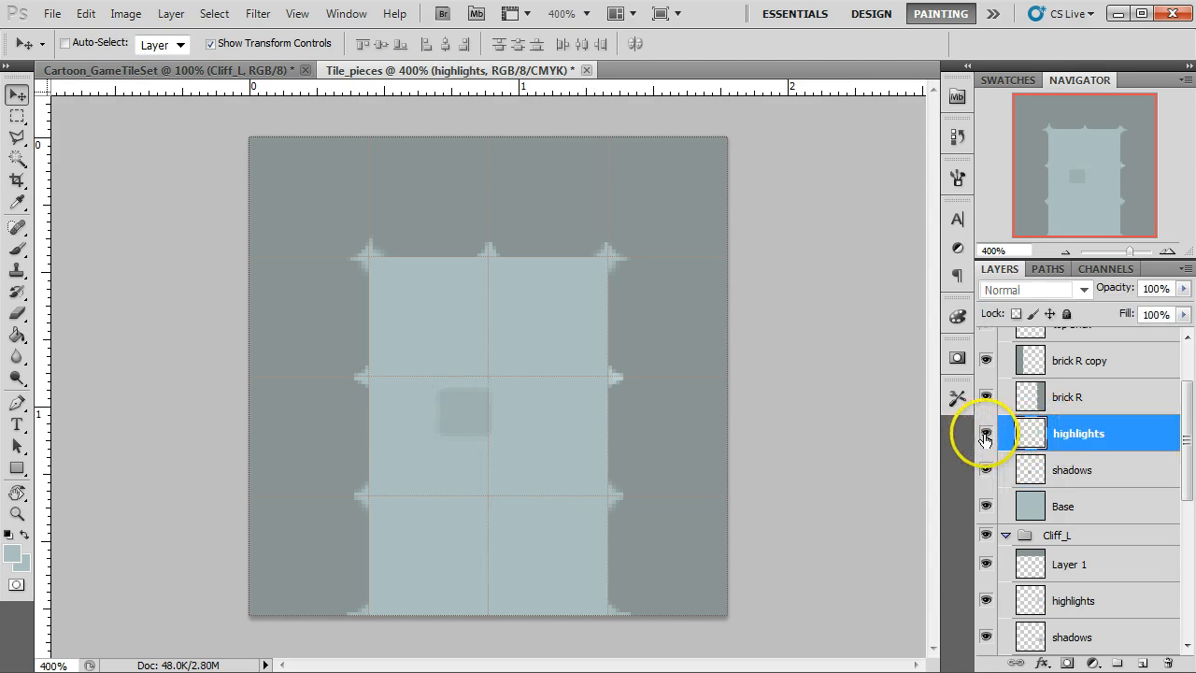
pyautogui.keyDown('ctrl'); pyautogui.click(1031, 435); pyautogui.keyUp('ctrl')
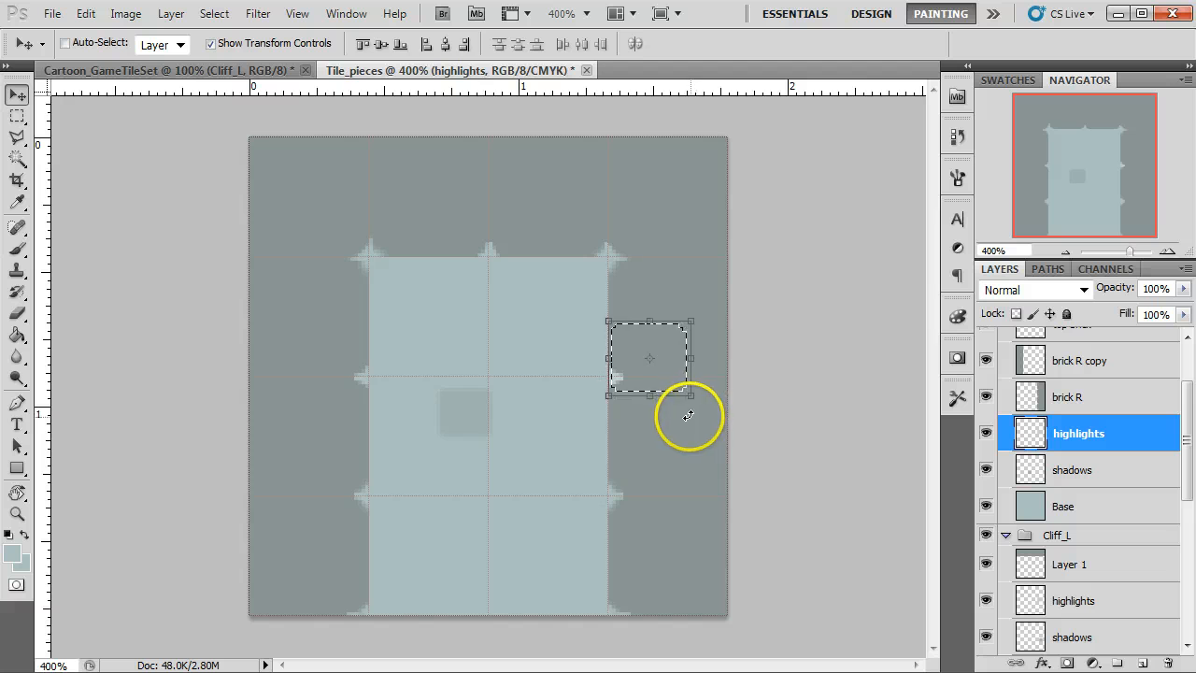
pyautogui.moveTo(667, 382); pyautogui.dragTo(583, 297)
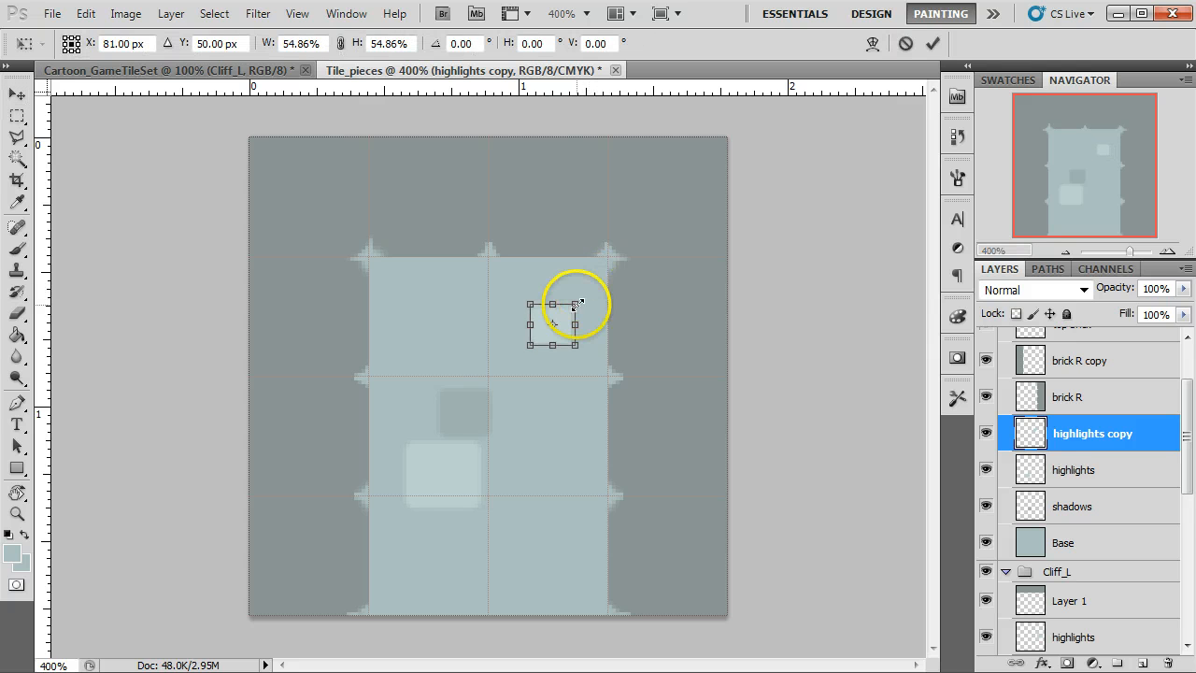
pyautogui.press('Return')
# Step: Reorder the highlights copy below highlights and merge the two into a single highlights layer
pyautogui.moveTo(1126, 436); pyautogui.dragTo(1037, 481)
pyautogui.keyDown('shift'); pyautogui.click(1076, 437); pyautogui.keyUp('shift')
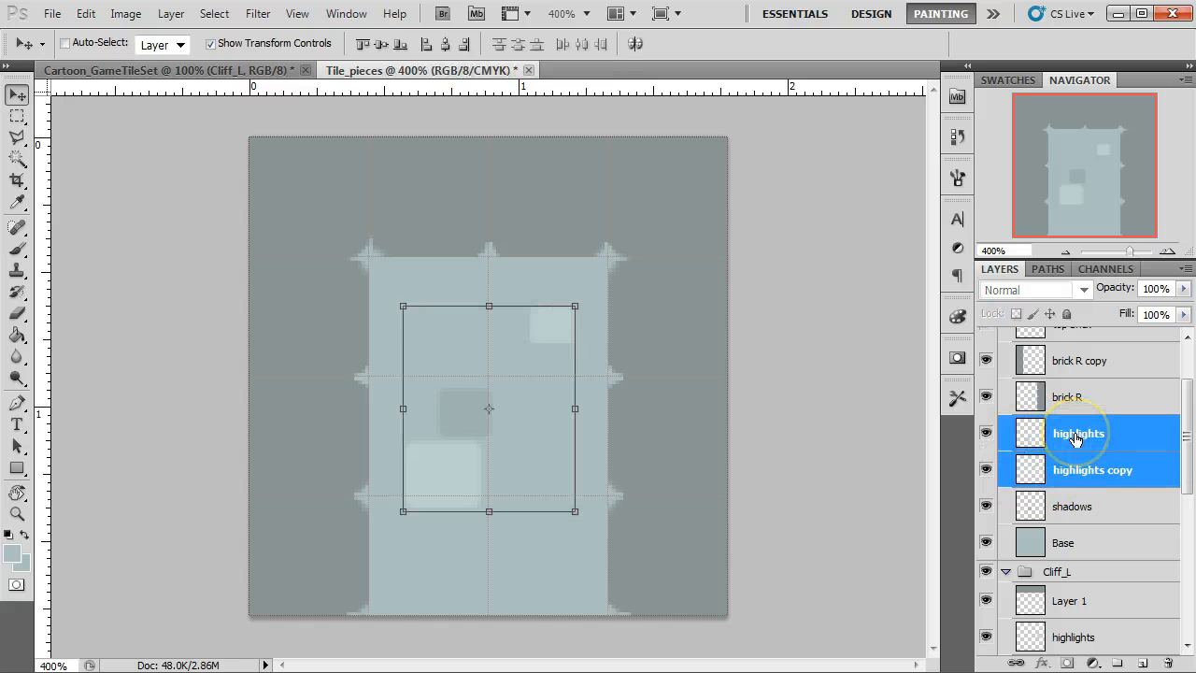
pyautogui.hotkey('ctrl', 'e')
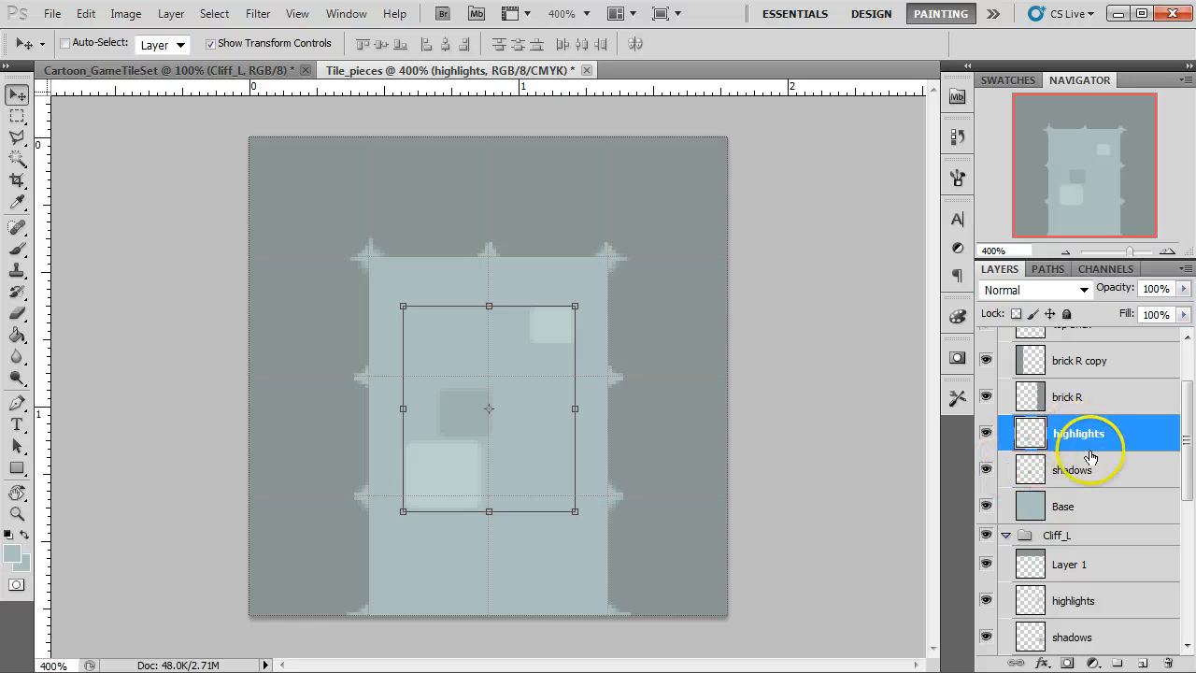
# Step: Duplicate all layers from top brick to Base in the Center group and merge the duplicates into a layer named center_bracket
pyautogui.scroll(1, 1091, 455)
pyautogui.click(1005, 338)
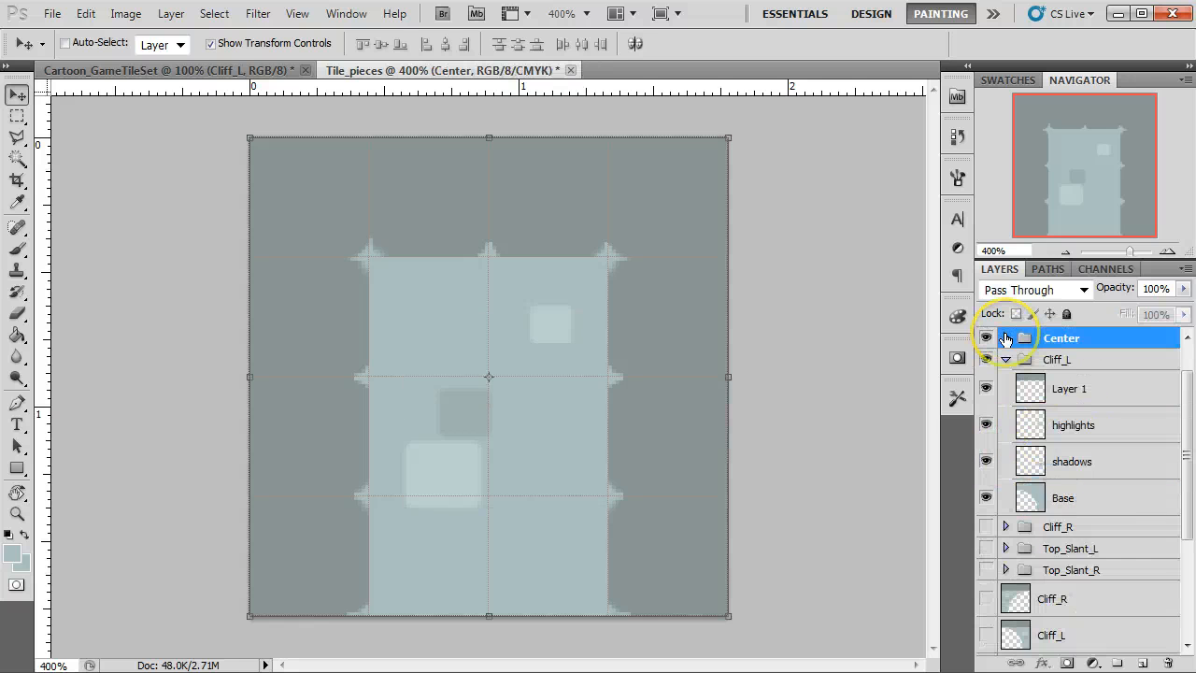
pyautogui.click(1077, 371)
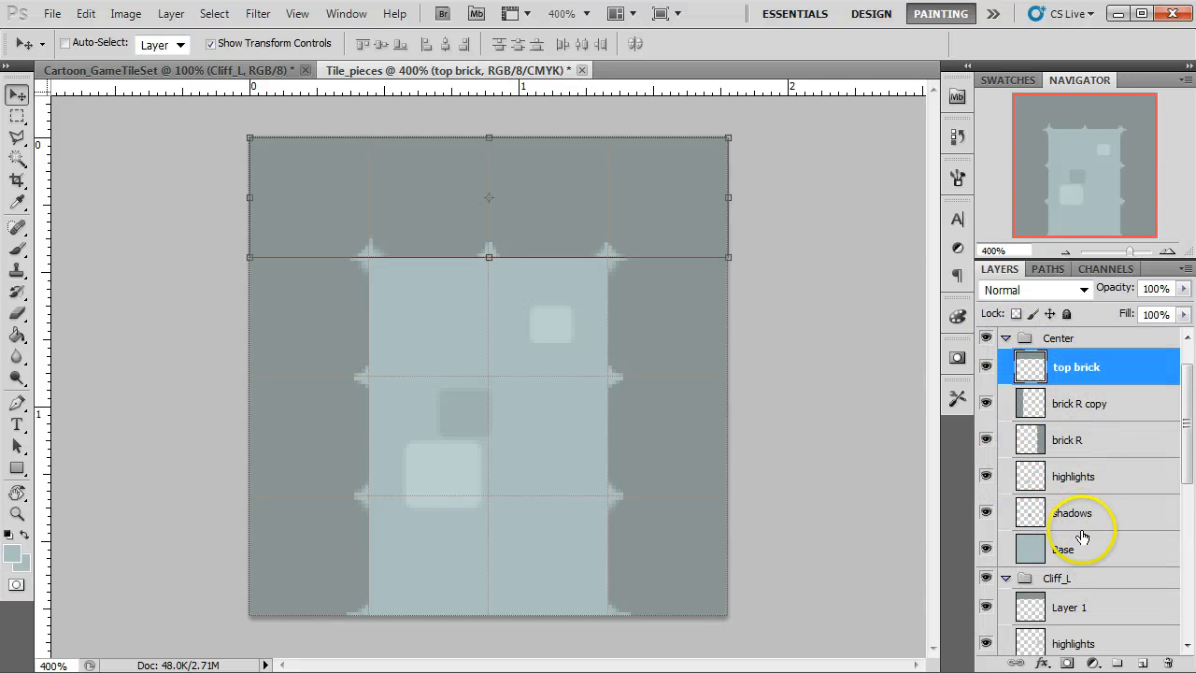
pyautogui.keyDown('shift'); pyautogui.click(1089, 547); pyautogui.keyUp('shift')
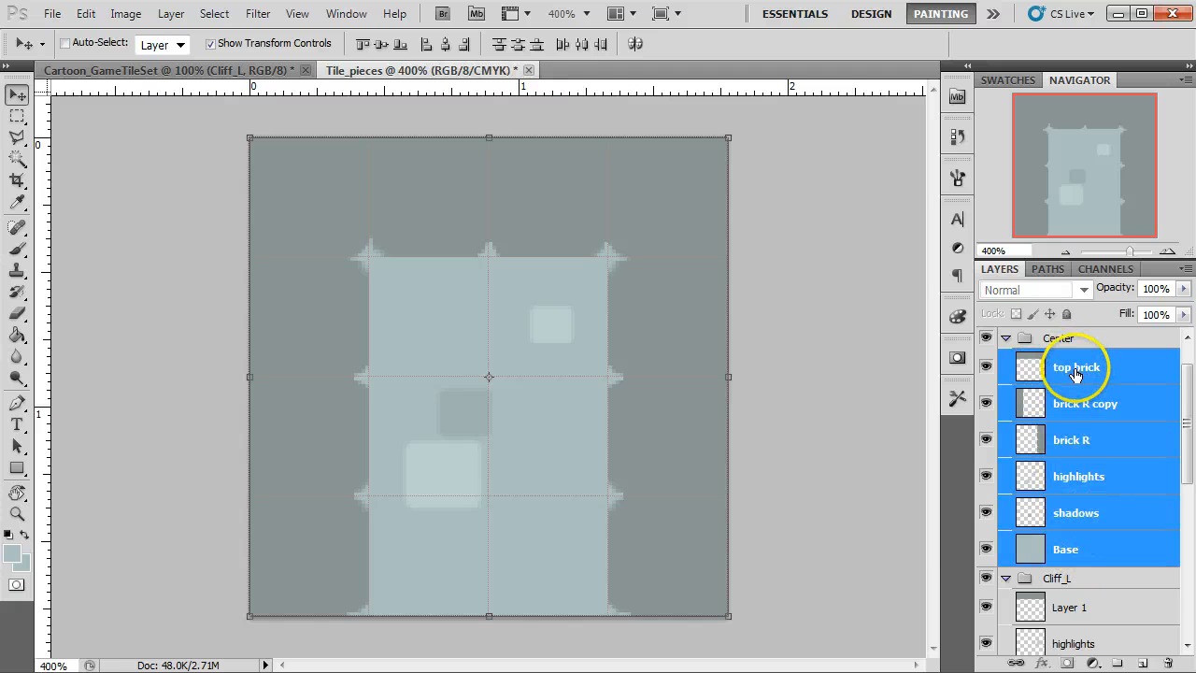
pyautogui.hotkey('ctrl', 'j')
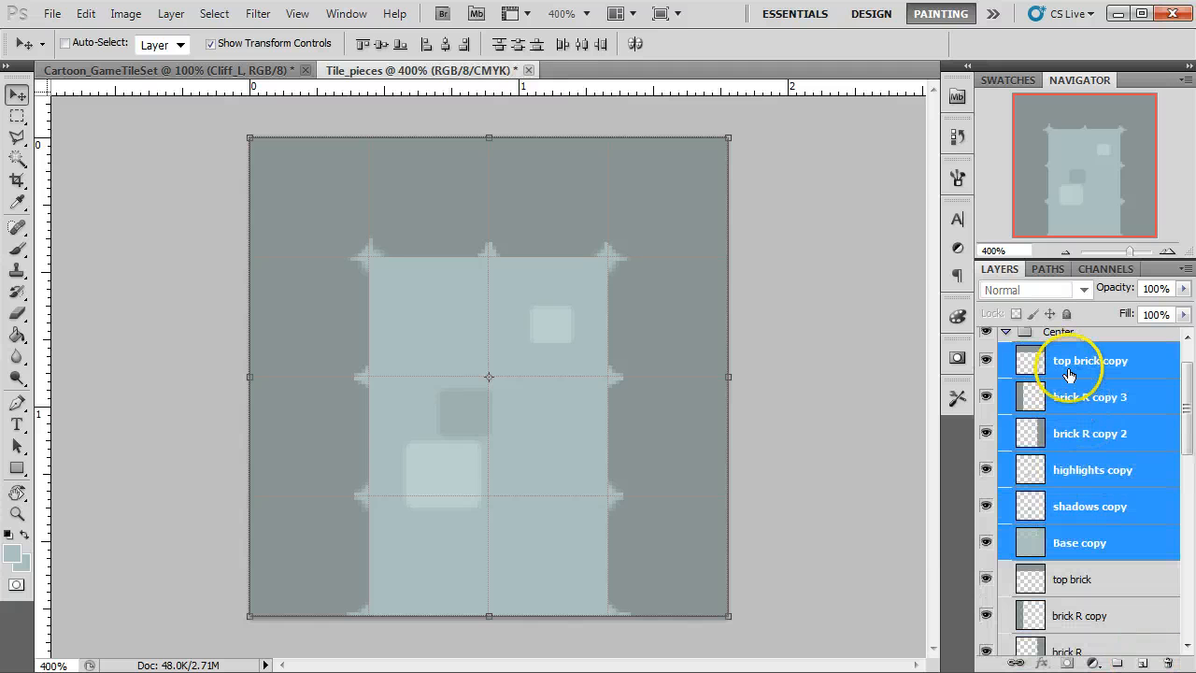
pyautogui.rightClick(1072, 374)
pyautogui.click(1095, 309)
pyautogui.doubleClick(1074, 364)
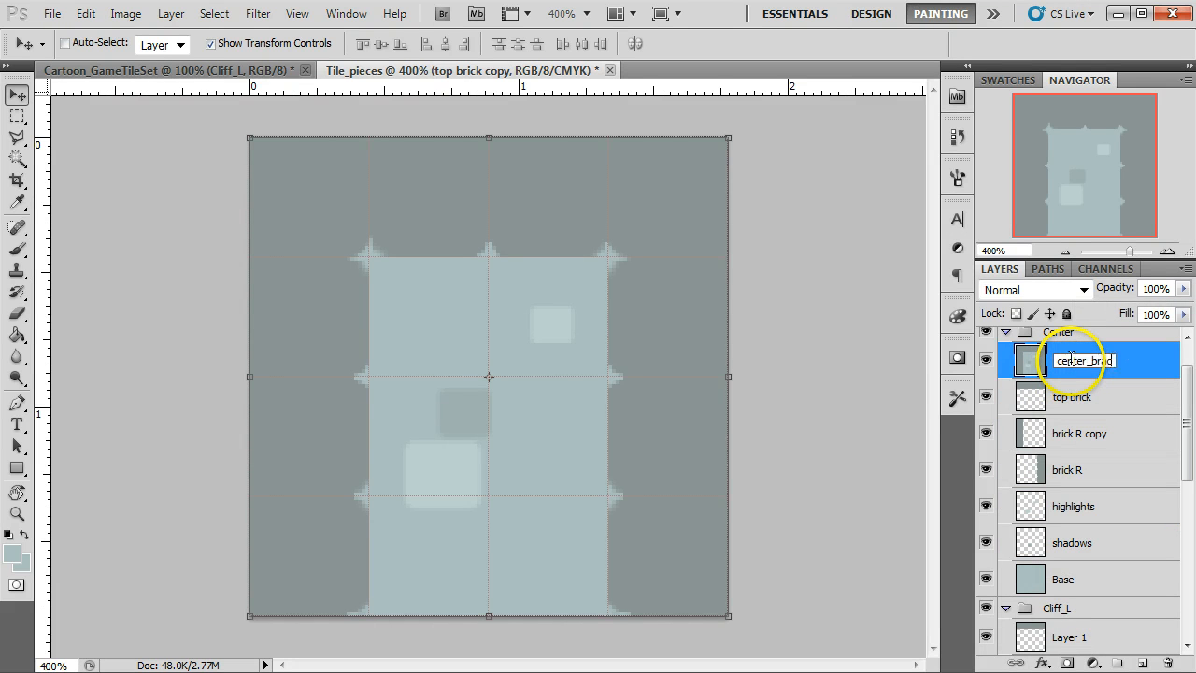
pyautogui.press('Return')
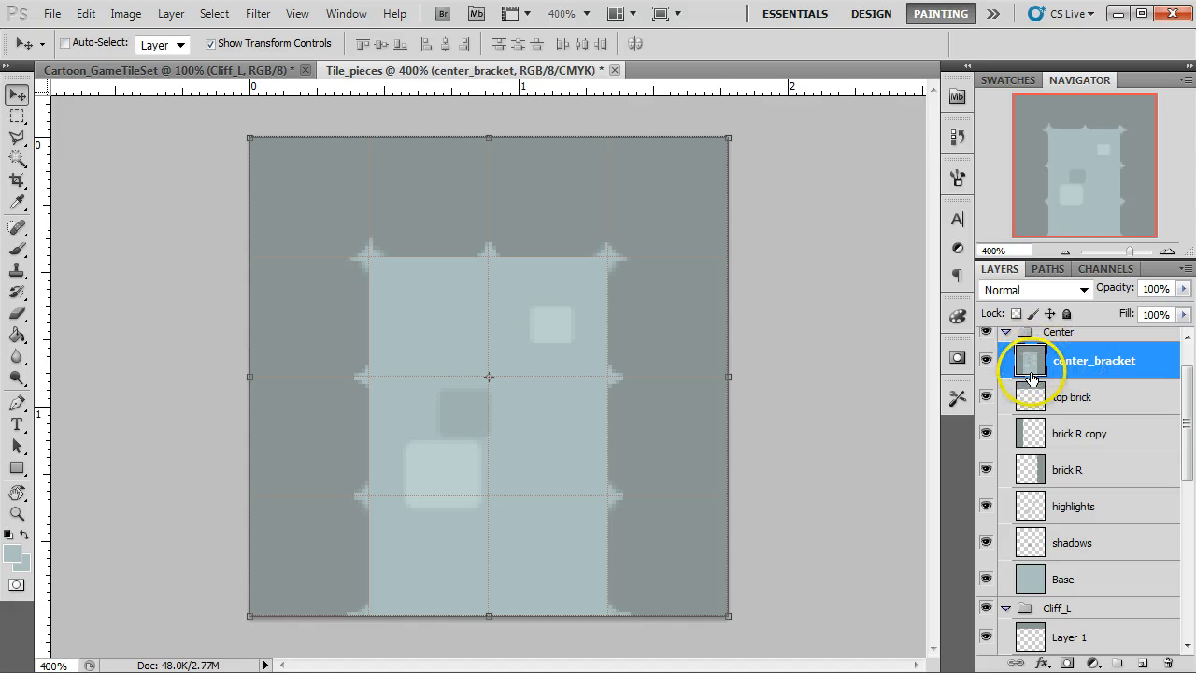
# Step: Try to transfer center_bracket into the tabbed Cartoon_GameTileSet document, and tile the open documents side by side
pyautogui.moveTo(1030, 367); pyautogui.dragTo(90, 71)
pyautogui.click(222, 18)
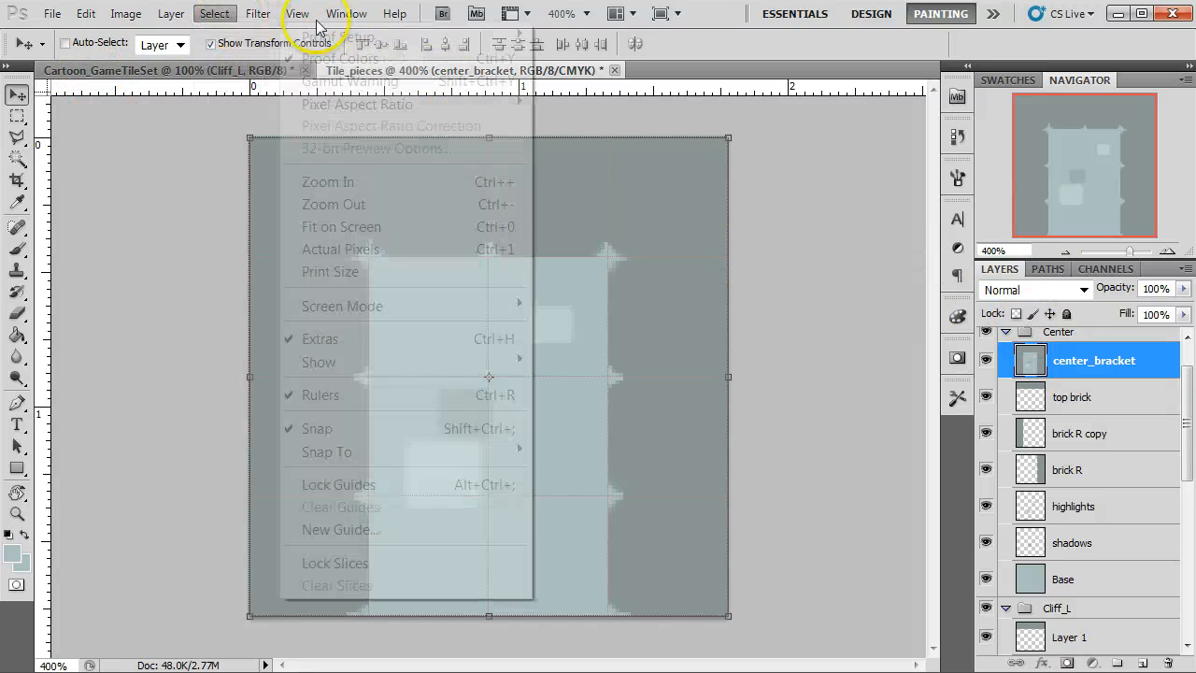
pyautogui.moveTo(346, 15)
pyautogui.moveTo(403, 35)
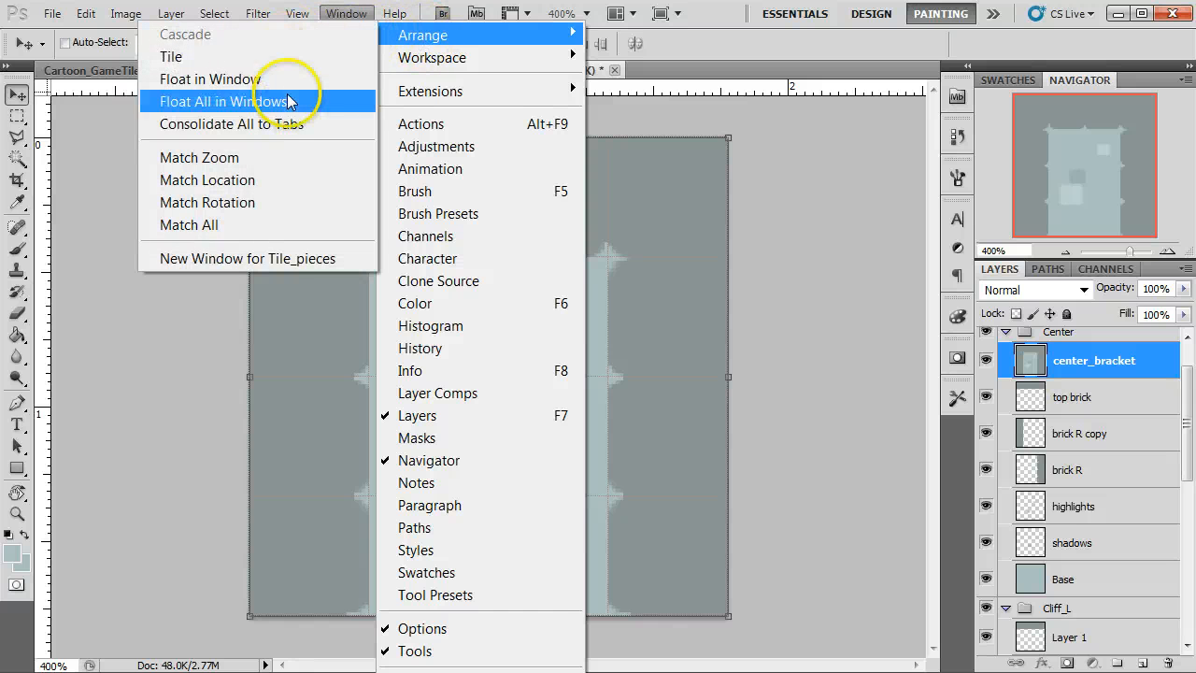
pyautogui.click(261, 56)
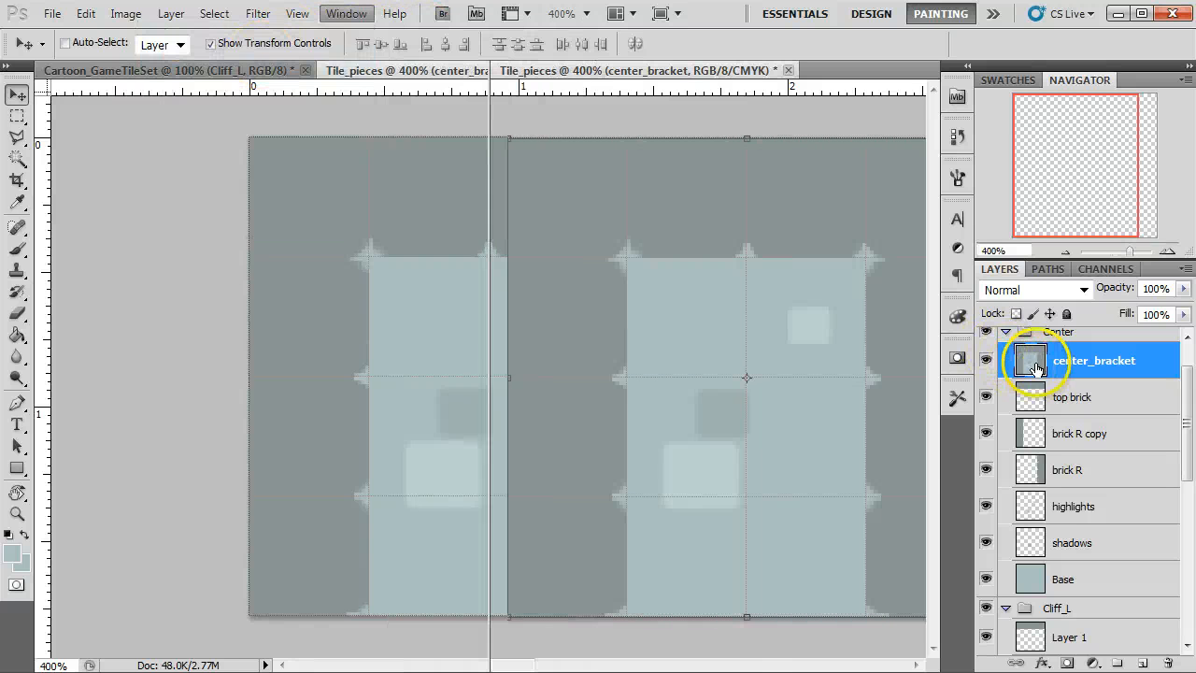
# Step: Copy the center_bracket layer from Tile_pieces into Cartoon_GameTileSet, and consolidate both documents back into tabs
pyautogui.moveTo(1027, 364); pyautogui.dragTo(435, 519)
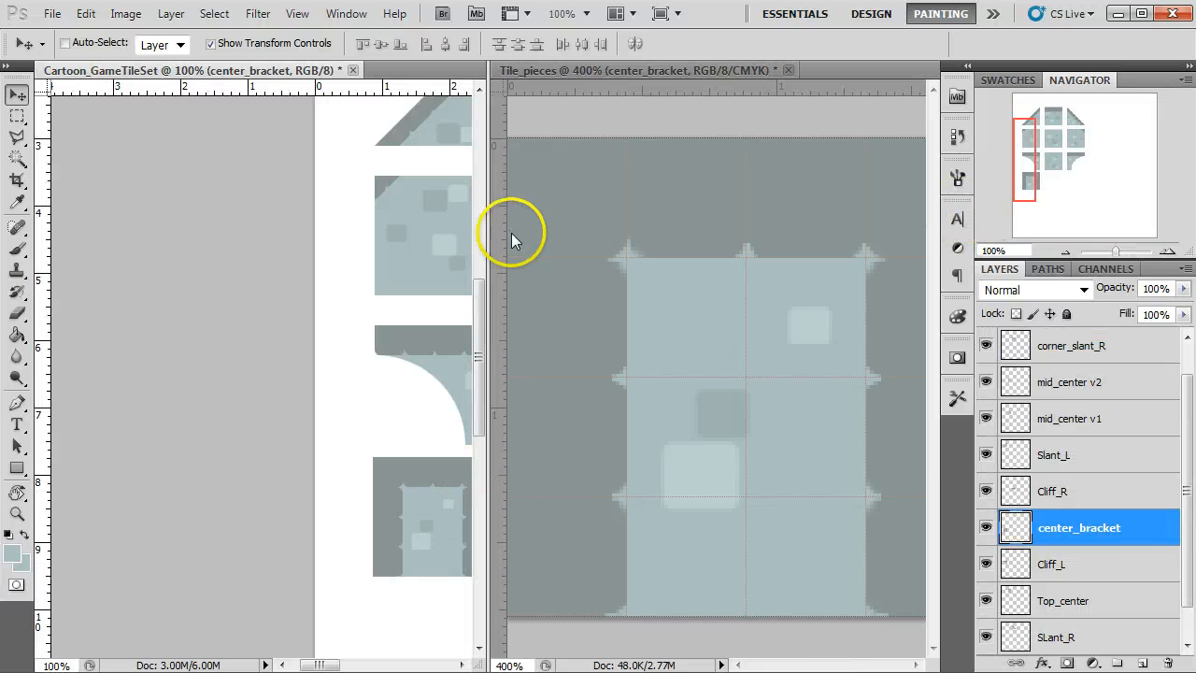
pyautogui.click(1067, 251)
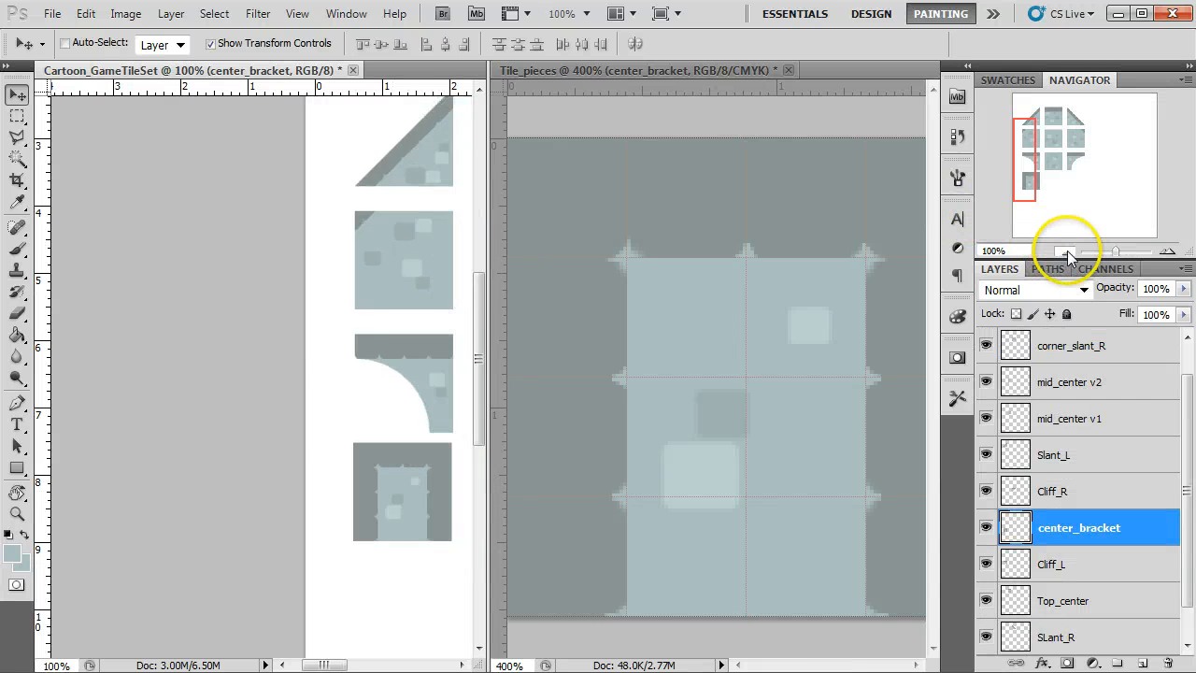
pyautogui.click(346, 13)
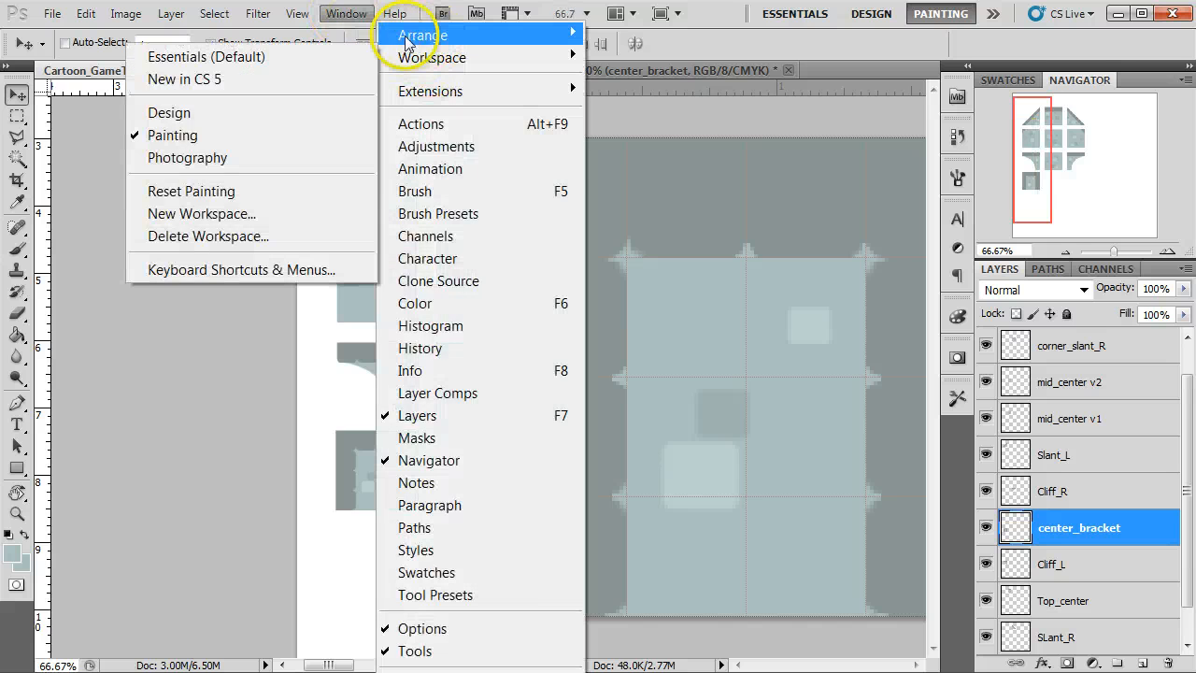
pyautogui.moveTo(420, 35)
pyautogui.click(278, 131)
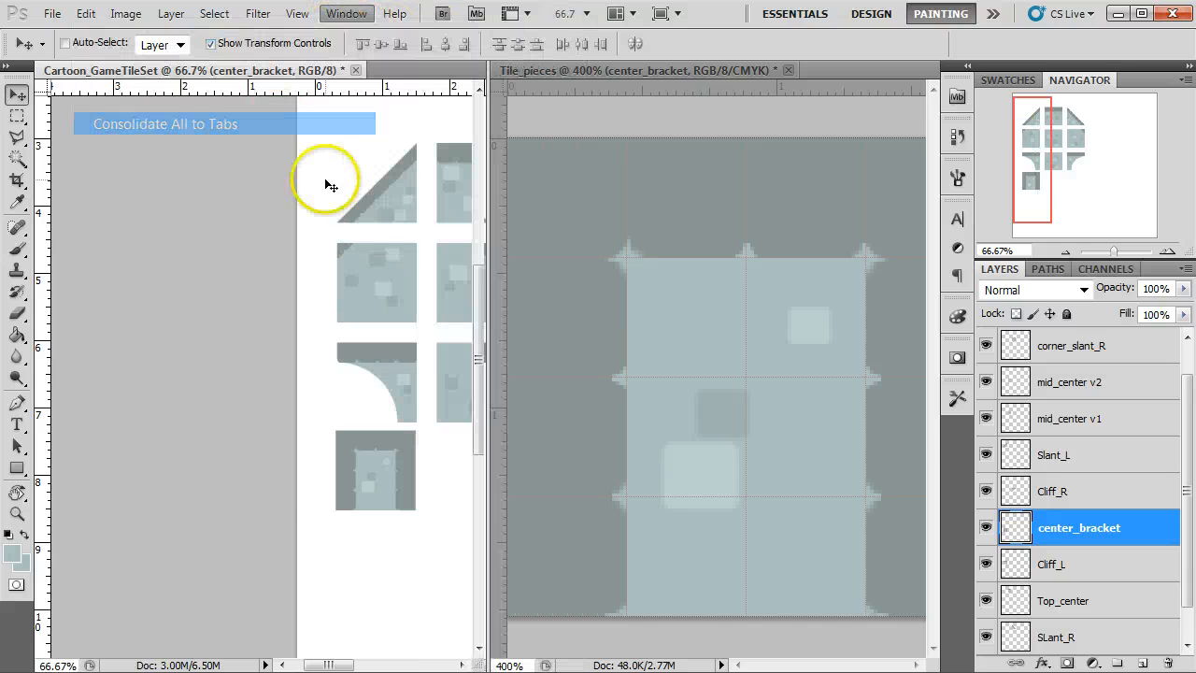
# Step: Place the center_bracket tile below the middle column of the tile set, lined up with the tiles above it
pyautogui.moveTo(235, 501); pyautogui.dragTo(356, 515)
pyautogui.scroll(-2, 392, 480)
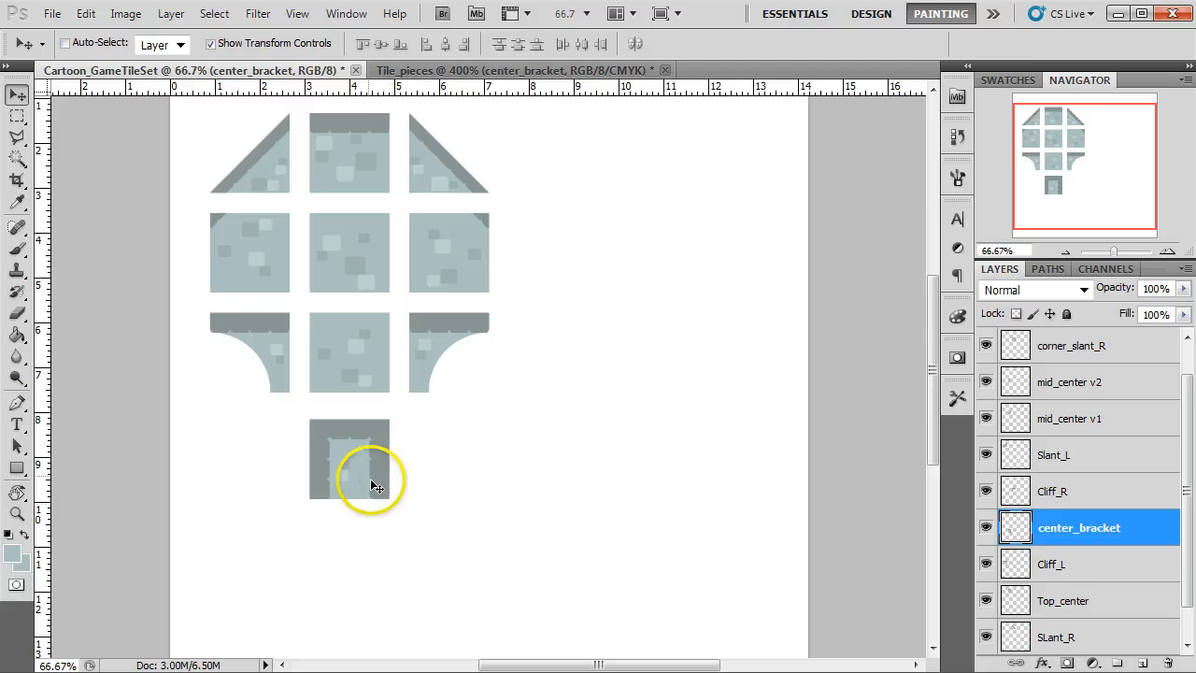
pyautogui.moveTo(375, 467); pyautogui.dragTo(373, 464)
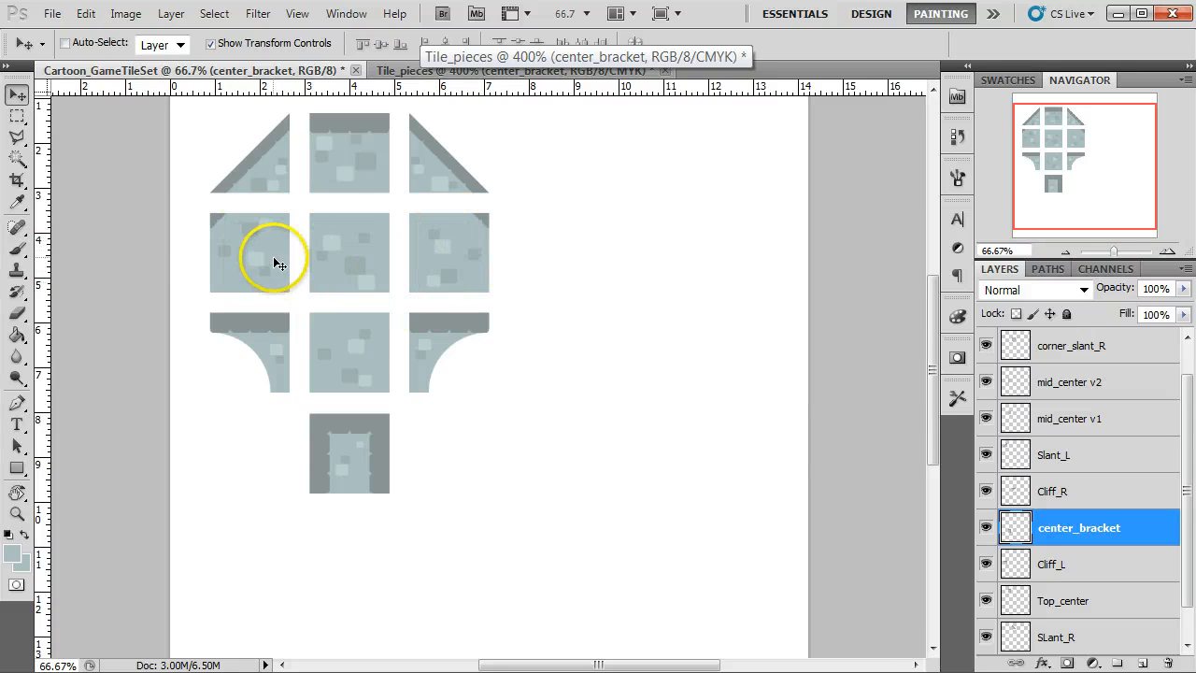
# Step: Duplicate the corner_slant_L and corner_slant_R layers and put the copies directly above center_bracket in the layer stack
pyautogui.click(1016, 421)
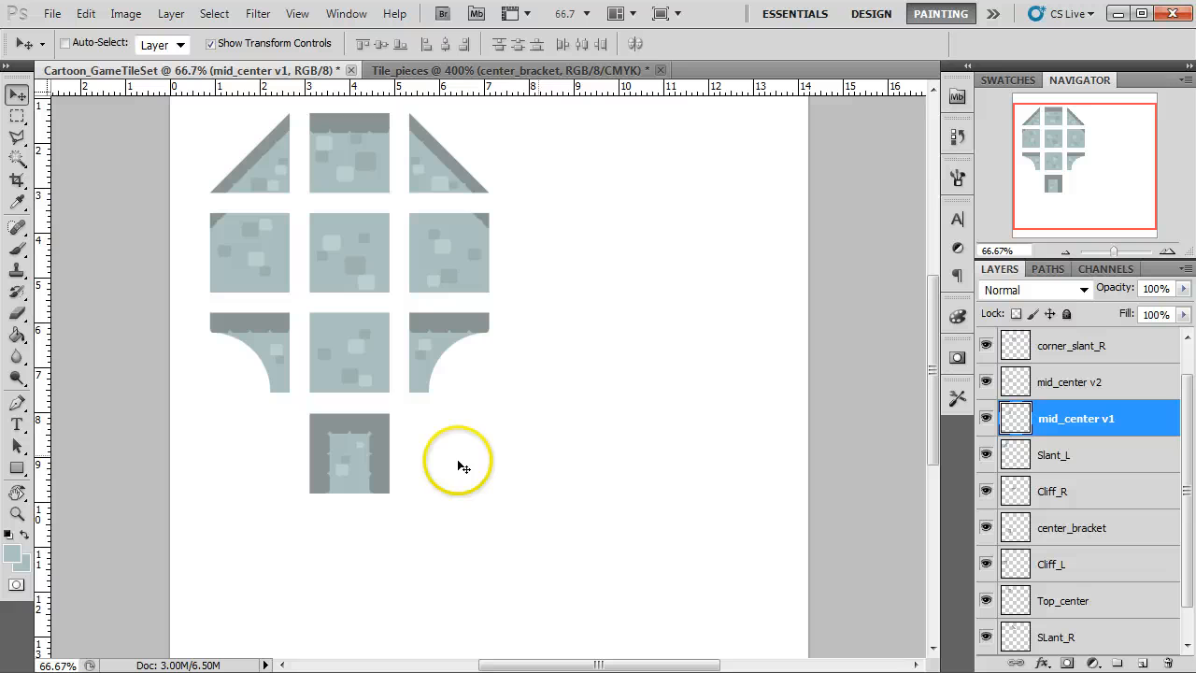
pyautogui.click(1016, 386)
pyautogui.click(1017, 349)
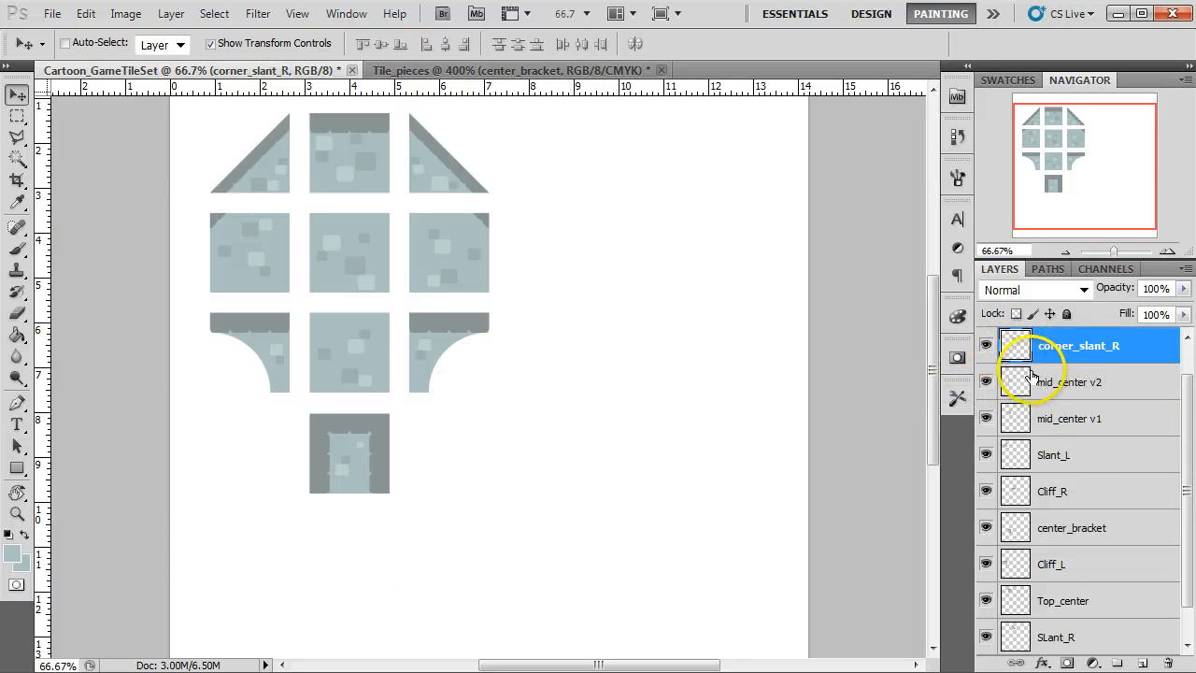
pyautogui.scroll(1, 1023, 383)
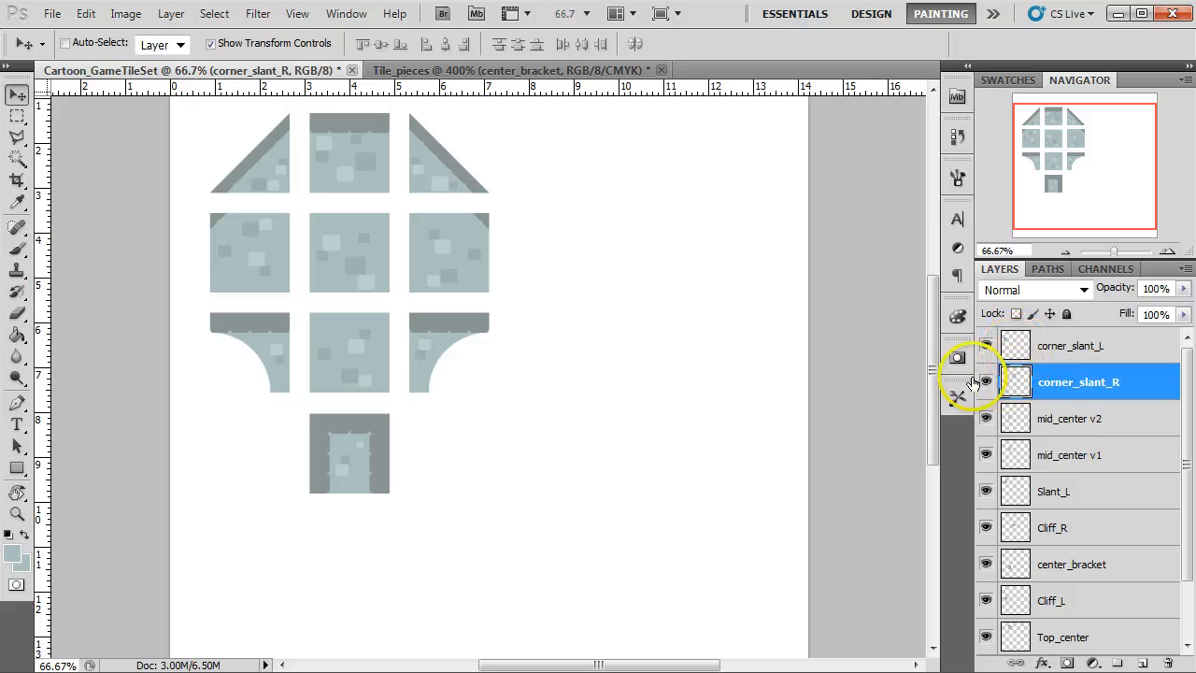
pyautogui.keyDown('shift'); pyautogui.click(1018, 350); pyautogui.keyUp('shift')
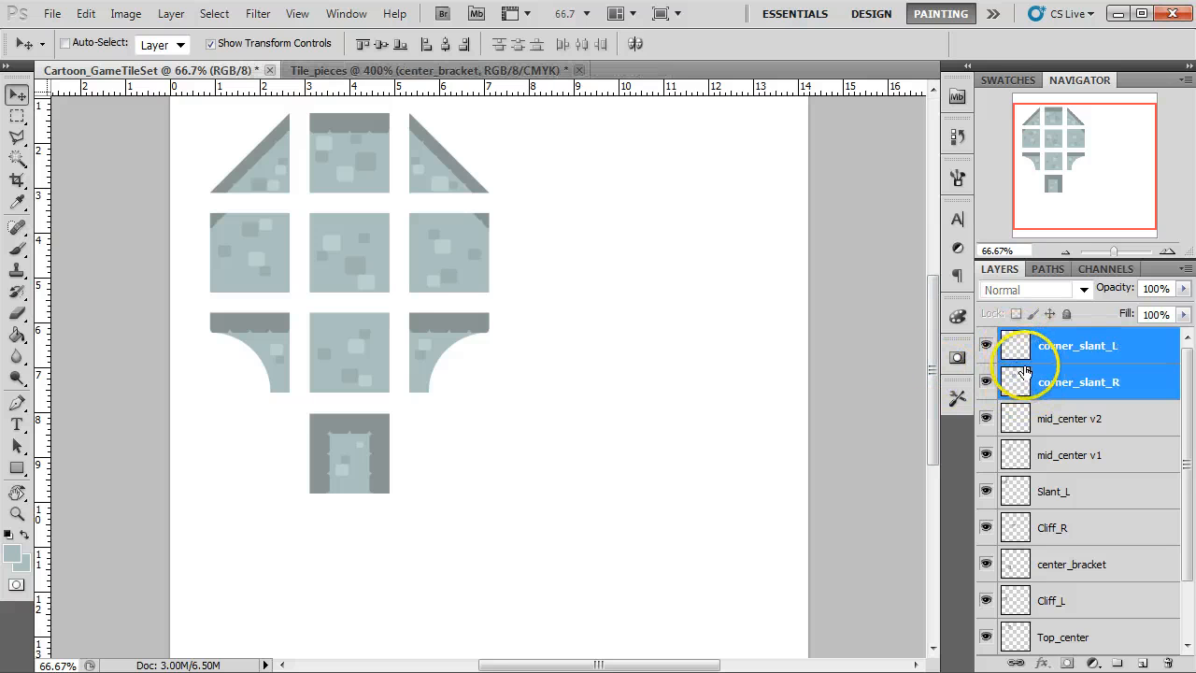
pyautogui.moveTo(1024, 358); pyautogui.dragTo(1018, 626)
pyautogui.moveTo(1014, 351); pyautogui.dragTo(1019, 630)
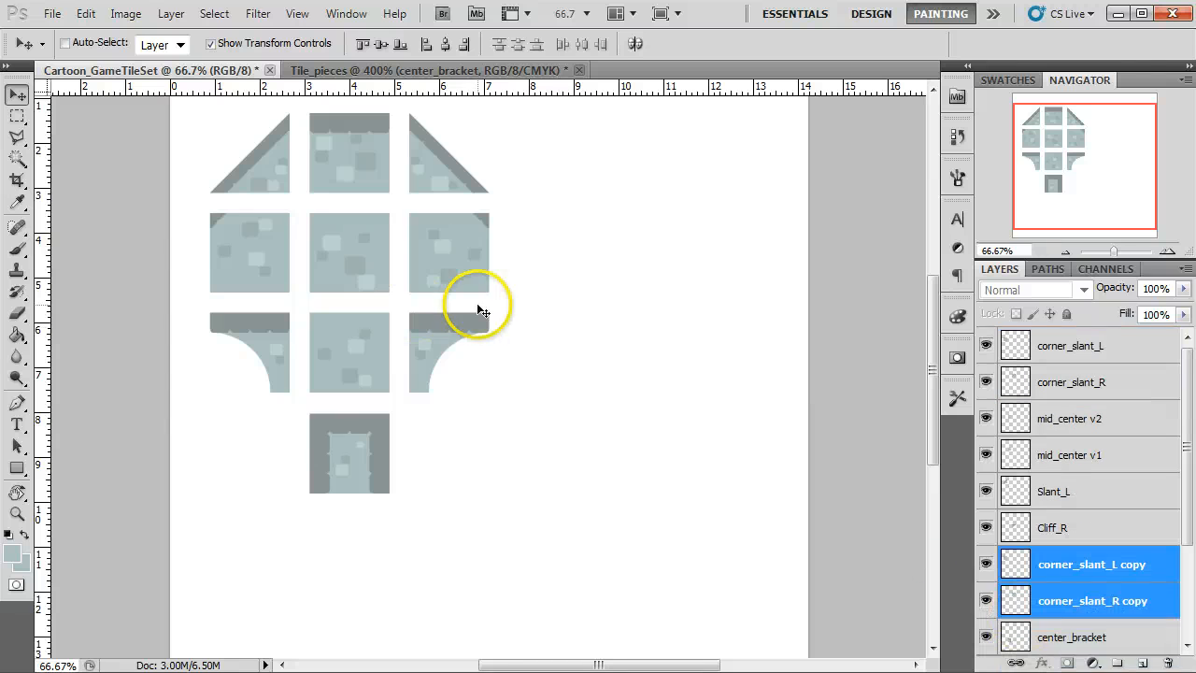
# Step: Move the two corner_slant copies together to just below the center_bracket tile, show the grid, and align them to it
pyautogui.moveTo(446, 298); pyautogui.dragTo(428, 546)
pyautogui.click(1167, 251)
pyautogui.moveTo(1086, 158); pyautogui.dragTo(1040, 227)
pyautogui.hotkey('ctrl', "'")
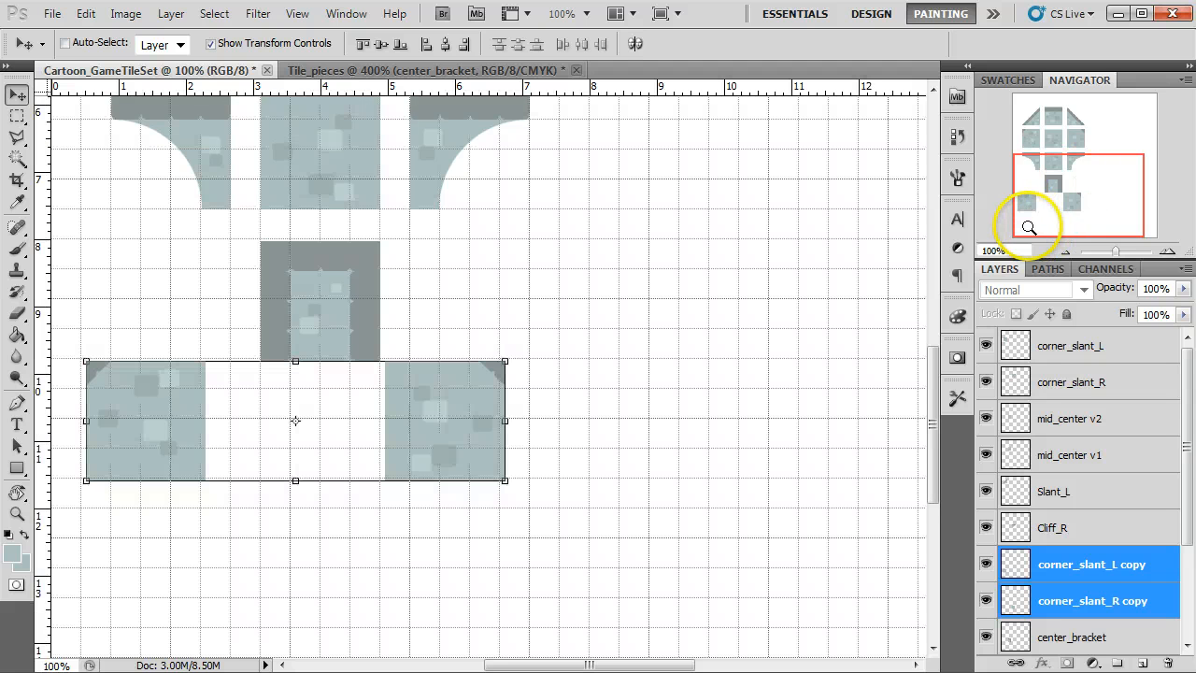
pyautogui.moveTo(440, 473); pyautogui.dragTo(436, 471)
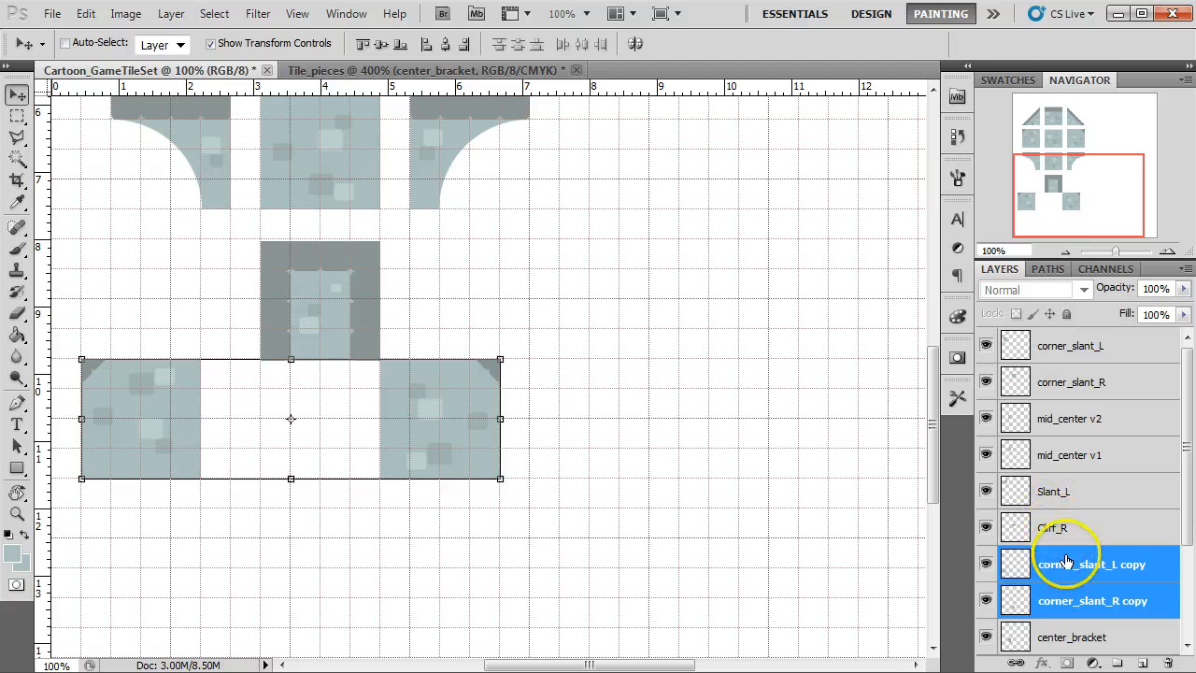
# Step: Align the center_bracket tile to the grid so its lower edge meets the upper edge line of the corner tiles
pyautogui.click(1055, 635)
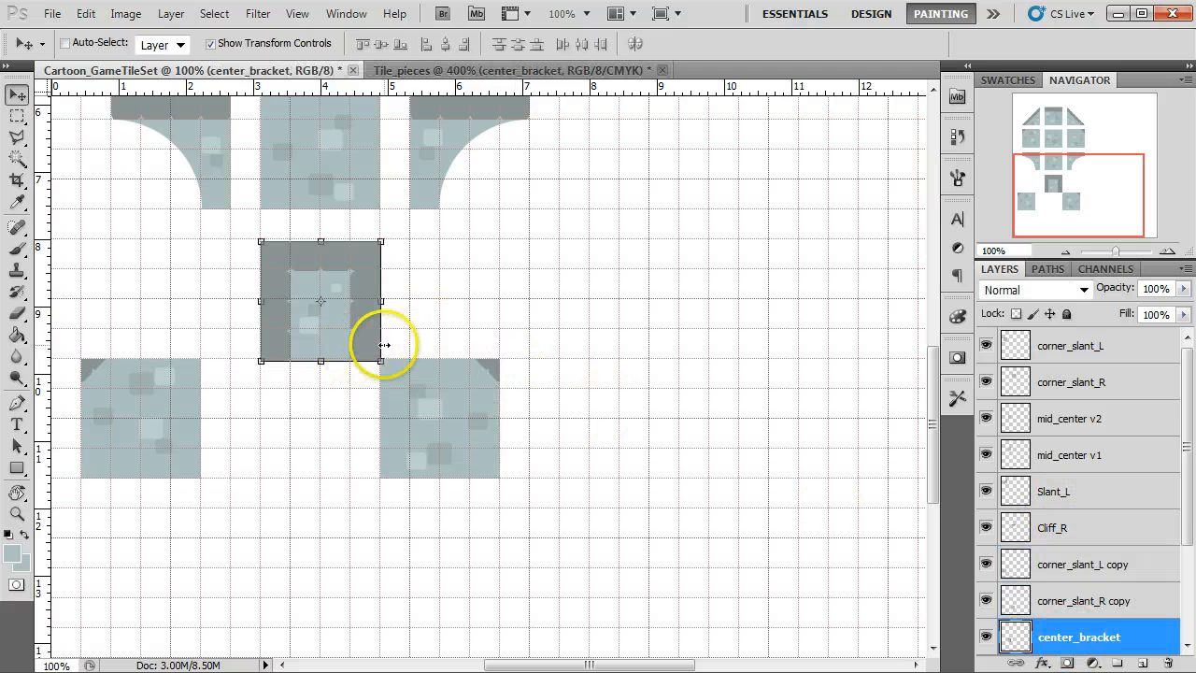
pyautogui.hotkey('ctrl', '+')
pyautogui.moveTo(310, 395); pyautogui.dragTo(656, 421)
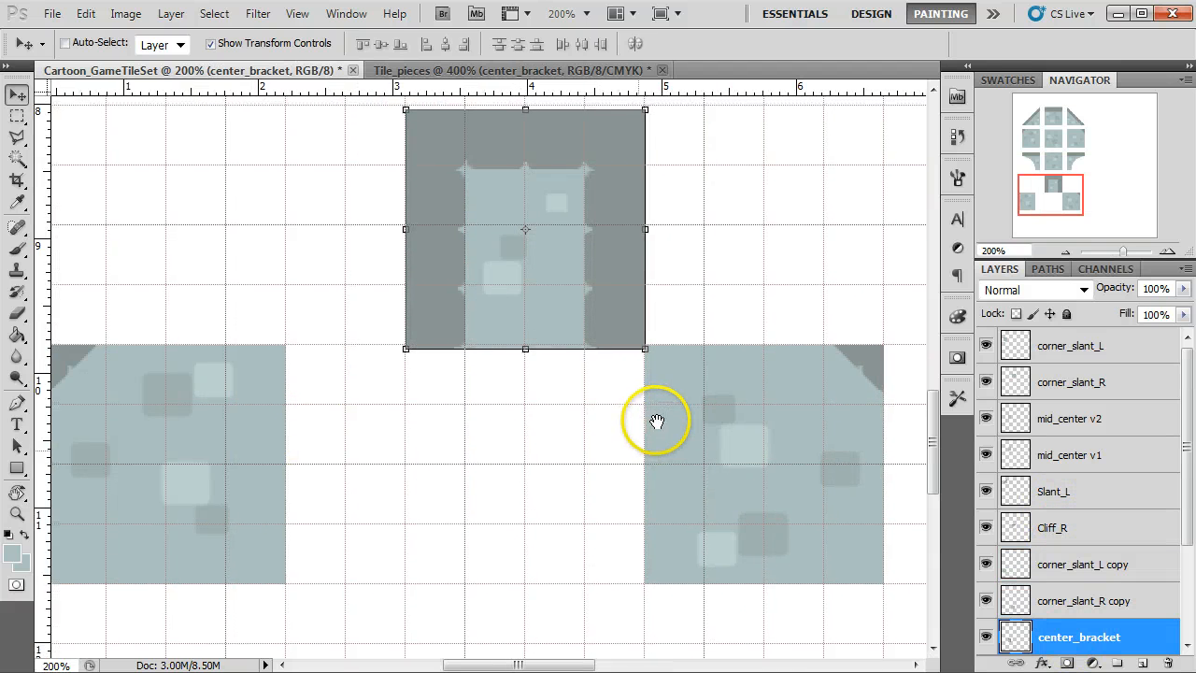
pyautogui.moveTo(592, 326); pyautogui.dragTo(609, 314)
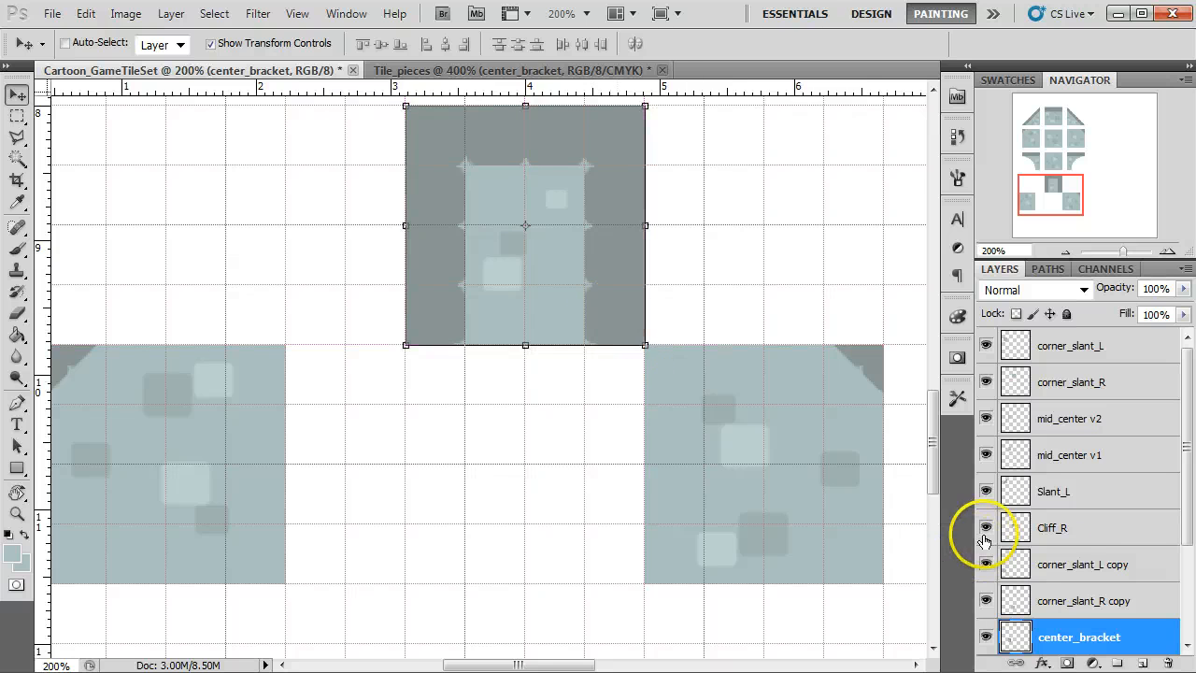
# Step: Move corner_slant_L copy directly beneath center_bracket and erase its upper-right corner and the squares near its lower middle
pyautogui.click(1028, 603)
pyautogui.click(1039, 566)
pyautogui.moveTo(184, 516)
pyautogui.mouseDown()
pyautogui.moveTo(566, 507)
pyautogui.moveTo(547, 516)
pyautogui.moveTo(544, 505)
pyautogui.mouseUp()
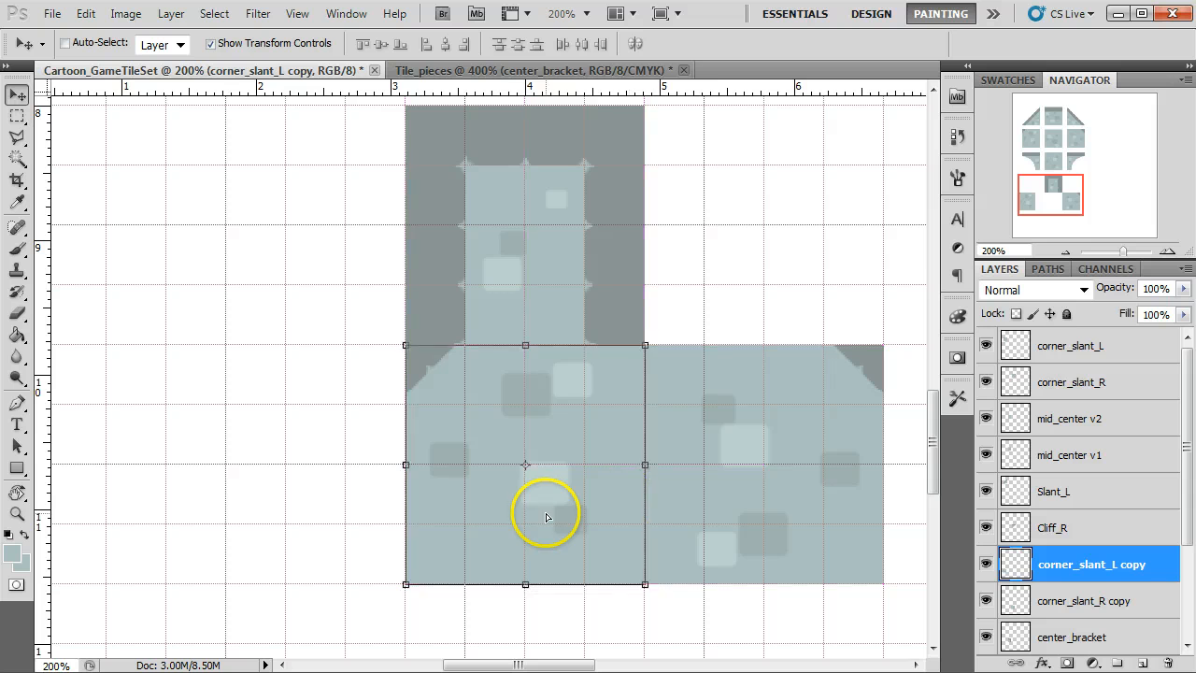
pyautogui.press('e')
pyautogui.moveTo(574, 458)
pyautogui.mouseDown()
pyautogui.moveTo(532, 479)
pyautogui.moveTo(570, 506)
pyautogui.moveTo(584, 457)
pyautogui.mouseUp()
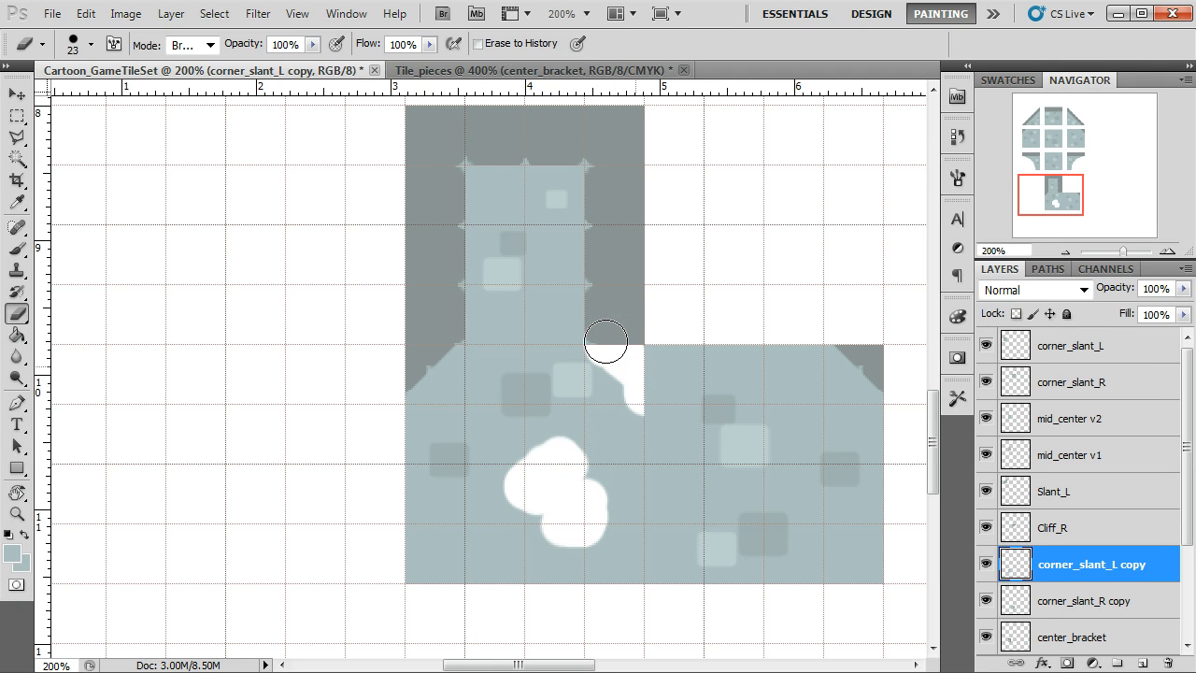
pyautogui.moveTo(605, 342); pyautogui.dragTo(645, 397)
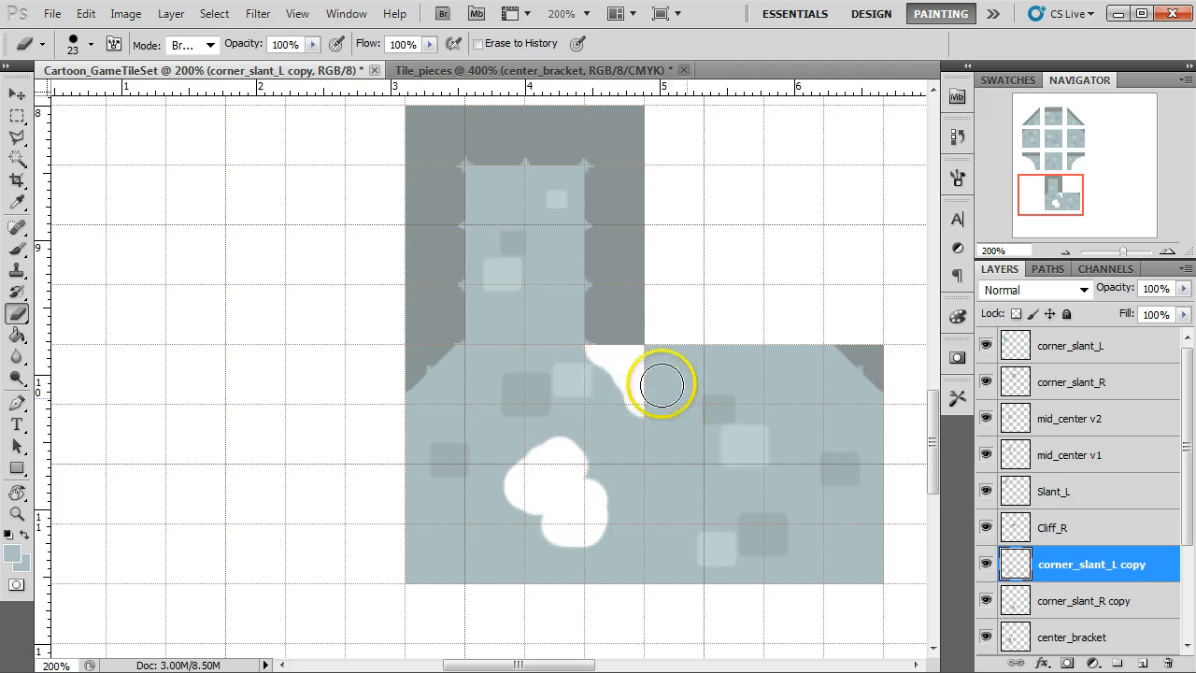
# Step: Move corner_slant_R copy onto the same spot as corner_slant_L copy, compare the two, and leave corner_slant_R copy hidden
pyautogui.press('v')
pyautogui.click(1037, 598)
pyautogui.moveTo(827, 549); pyautogui.dragTo(594, 554)
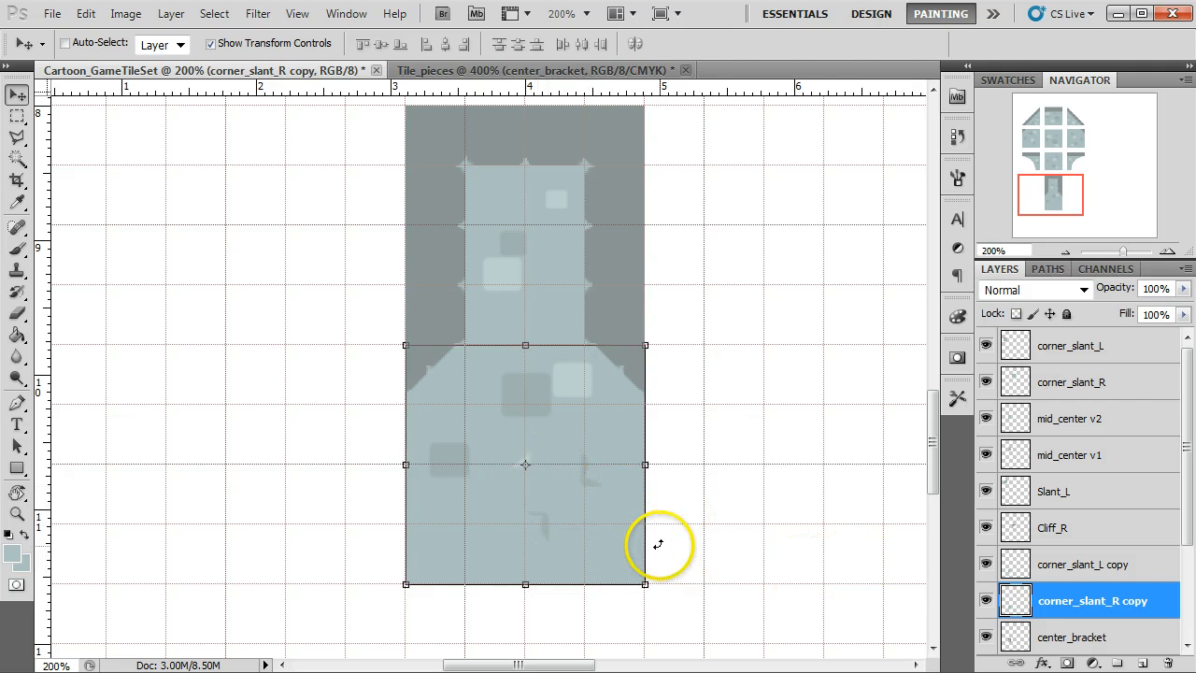
pyautogui.click(985, 564)
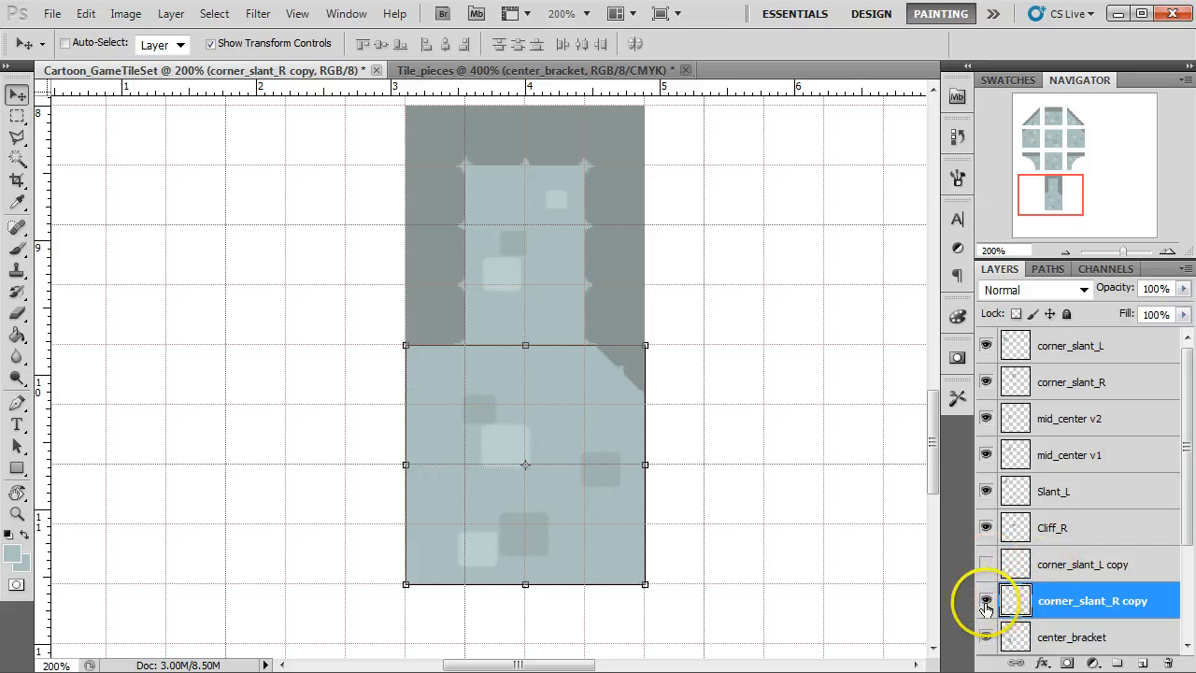
pyautogui.click(985, 600)
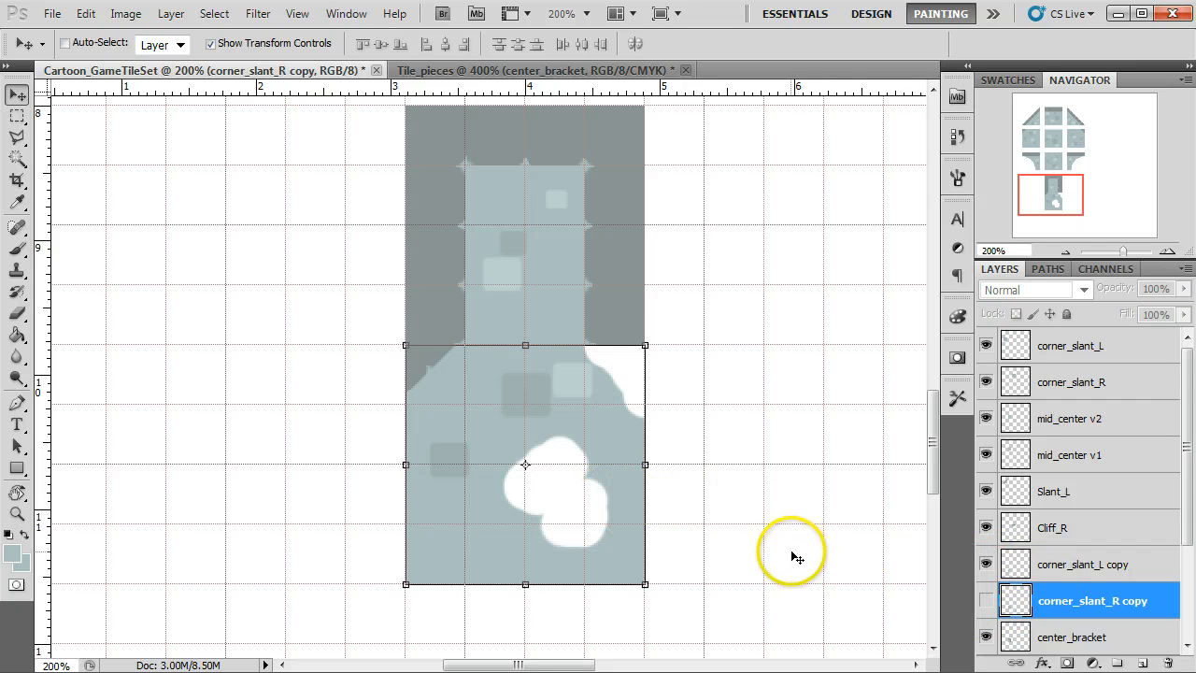
# Step: Erase the lower-right part of corner_slant_L copy, and show corner_slant_R copy again to check the blended tile
pyautogui.click(1036, 564)
pyautogui.press('e')
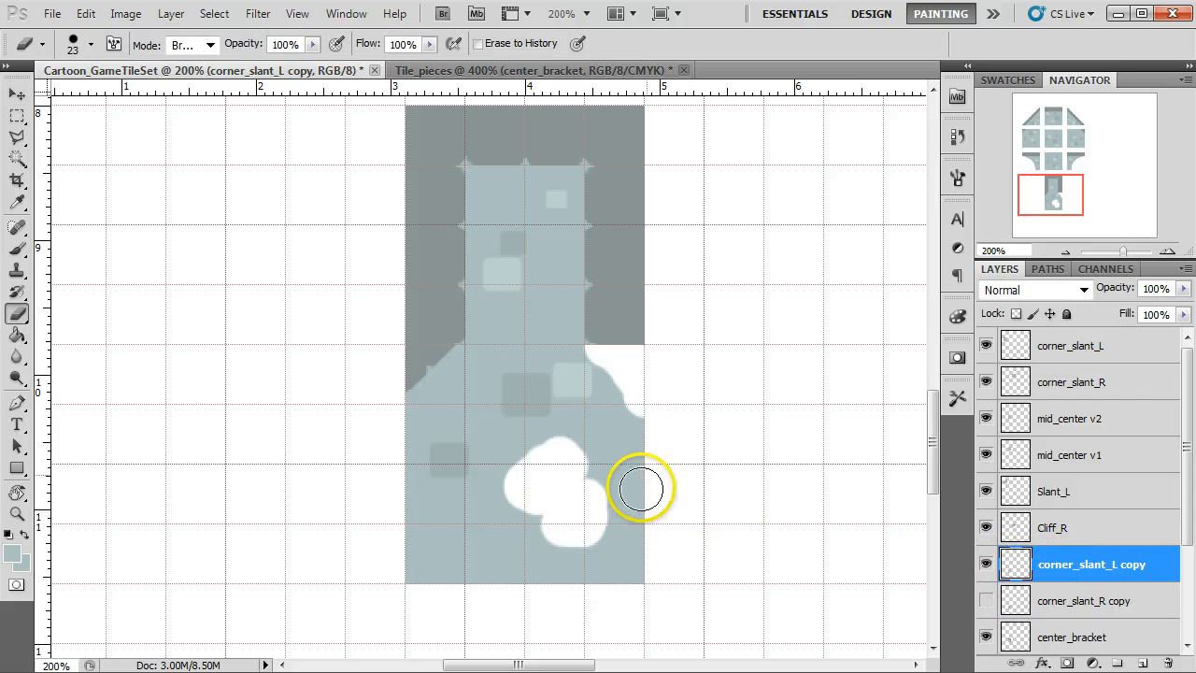
pyautogui.moveTo(640, 395)
pyautogui.mouseDown()
pyautogui.moveTo(628, 394)
pyautogui.moveTo(624, 365)
pyautogui.mouseUp()
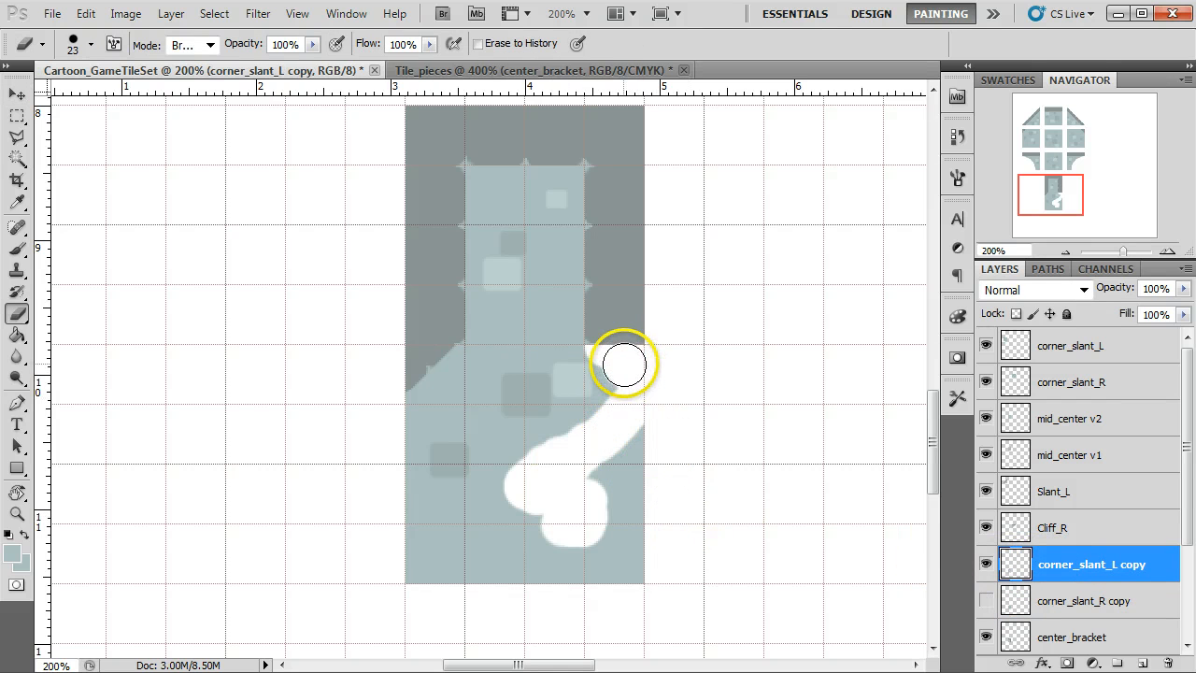
pyautogui.moveTo(554, 480)
pyautogui.mouseDown()
pyautogui.moveTo(505, 515)
pyautogui.moveTo(530, 558)
pyautogui.moveTo(603, 542)
pyautogui.mouseUp()
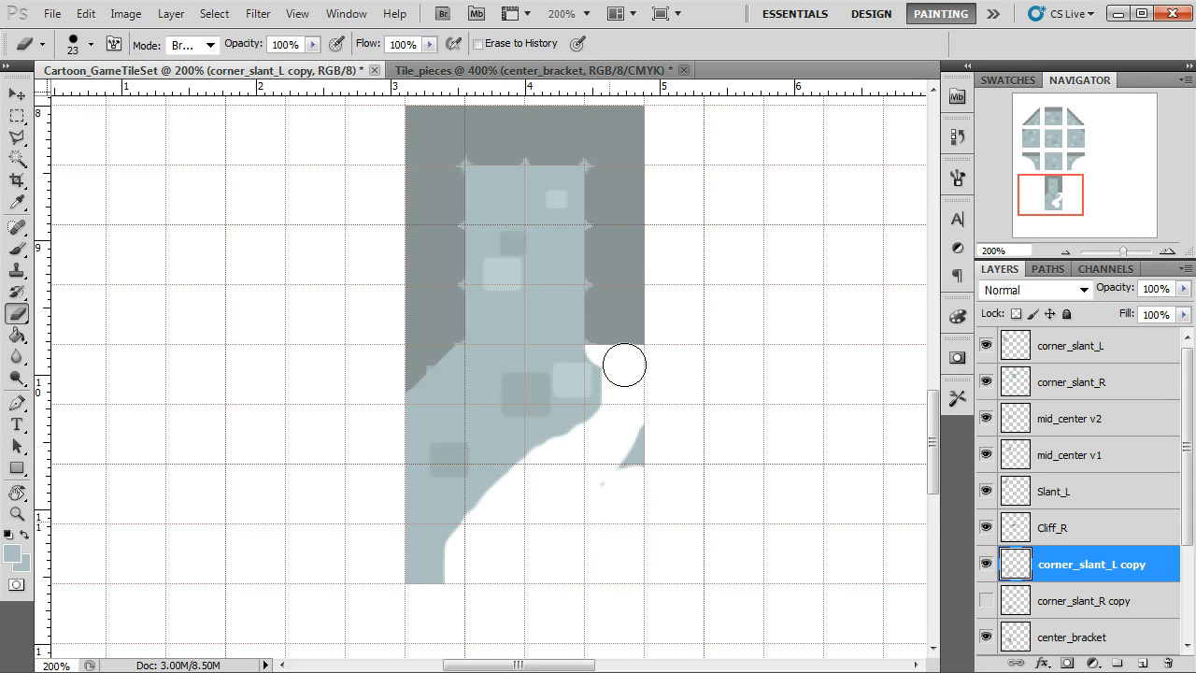
pyautogui.click(985, 599)
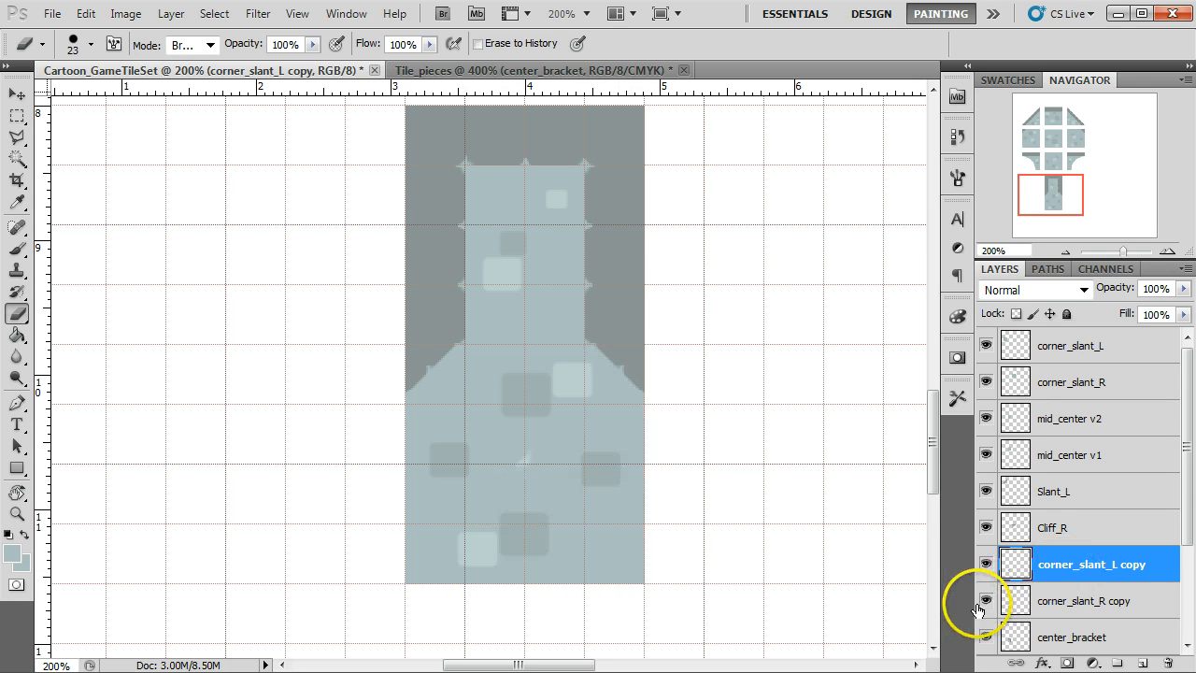
pyautogui.click(1013, 608)
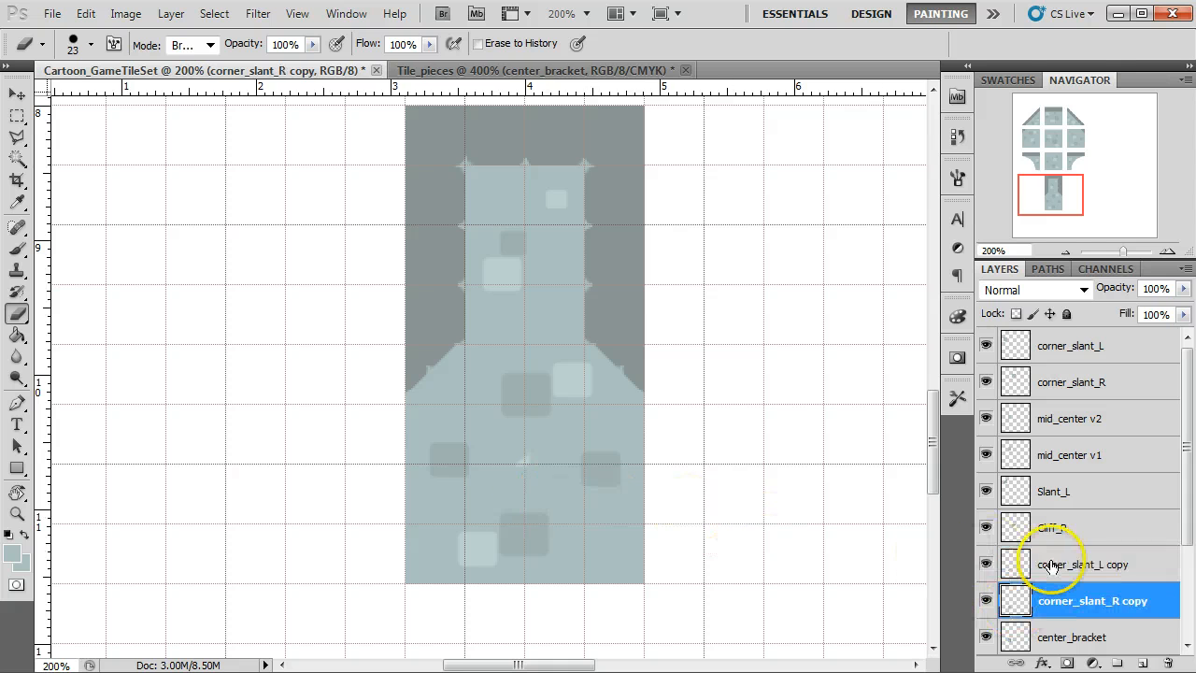
pyautogui.click(1028, 563)
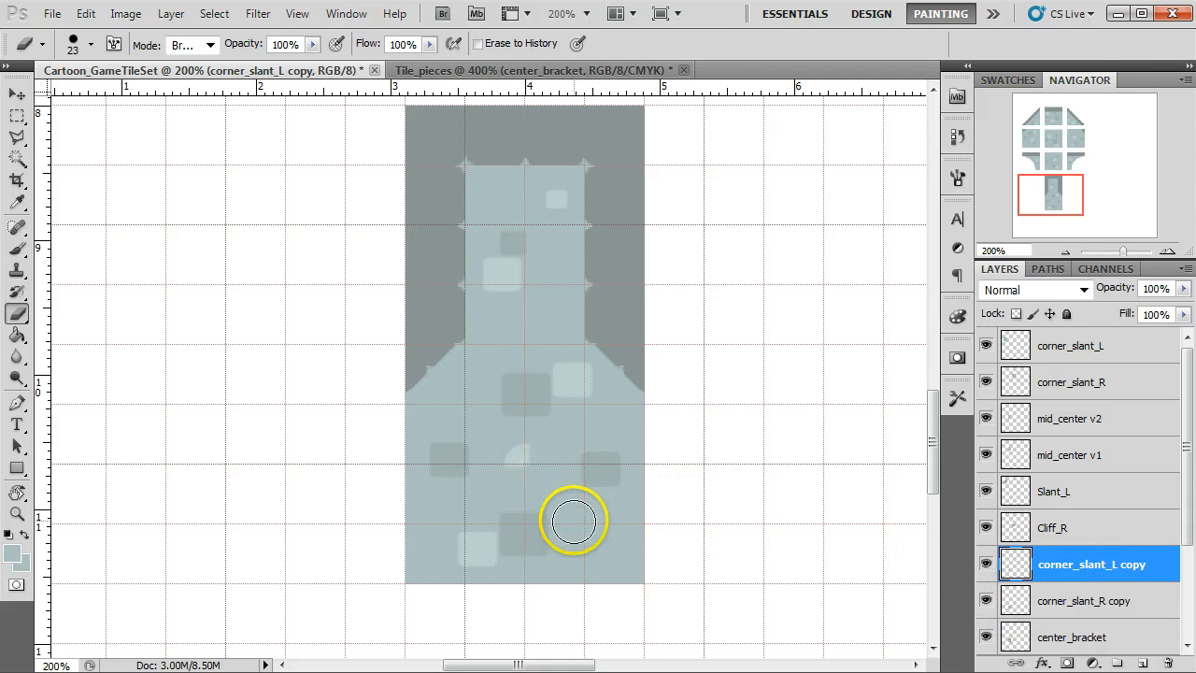
pyautogui.click(985, 563)
pyautogui.click(986, 563)
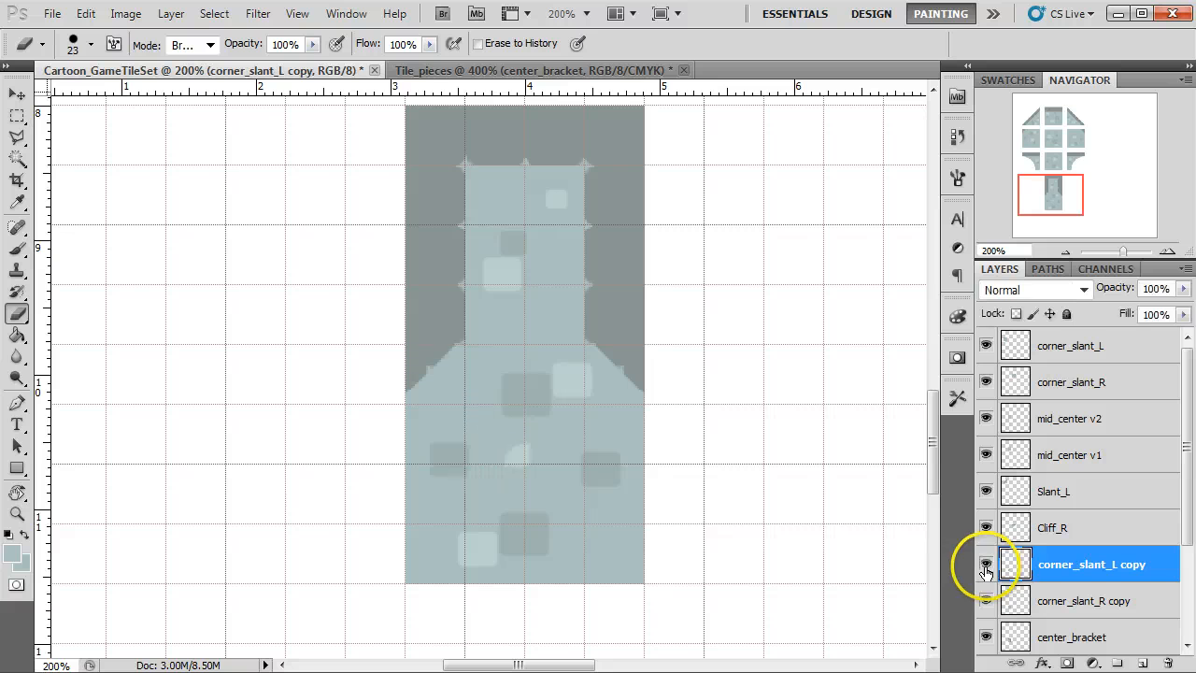
# Step: Paint over the leftover highlight fragment in the tile's middle on corner_slant_L copy with a size 23 brush, and hide the grid
pyautogui.press('b')
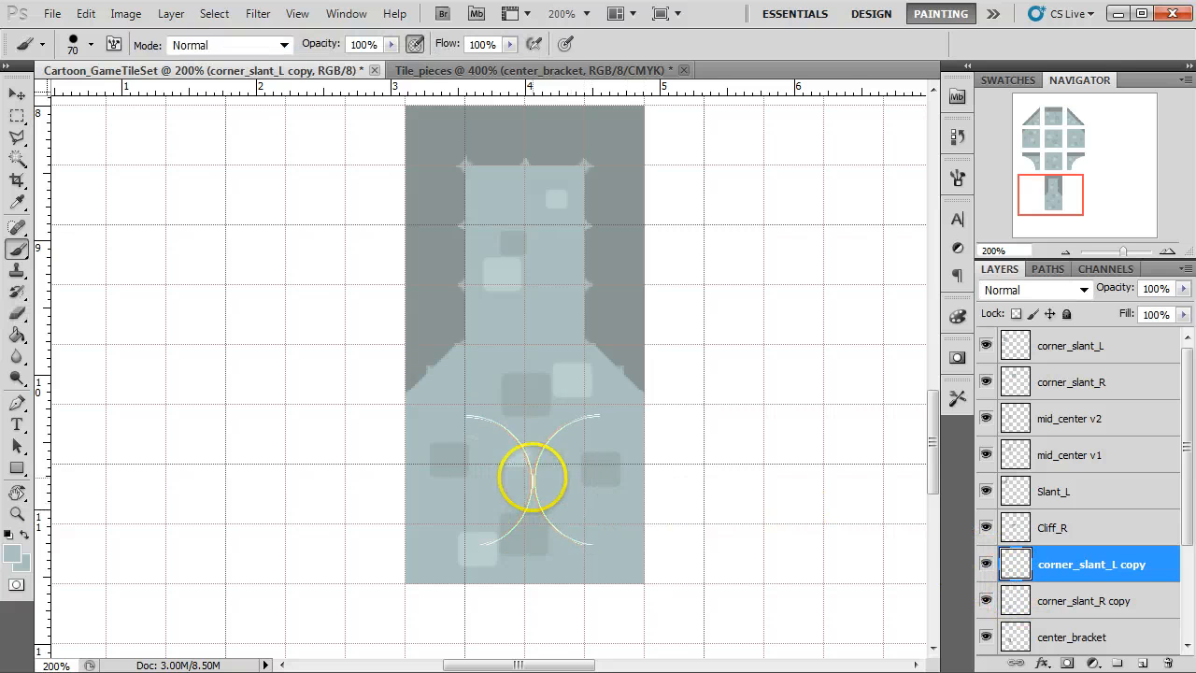
pyautogui.rightClick(554, 491)
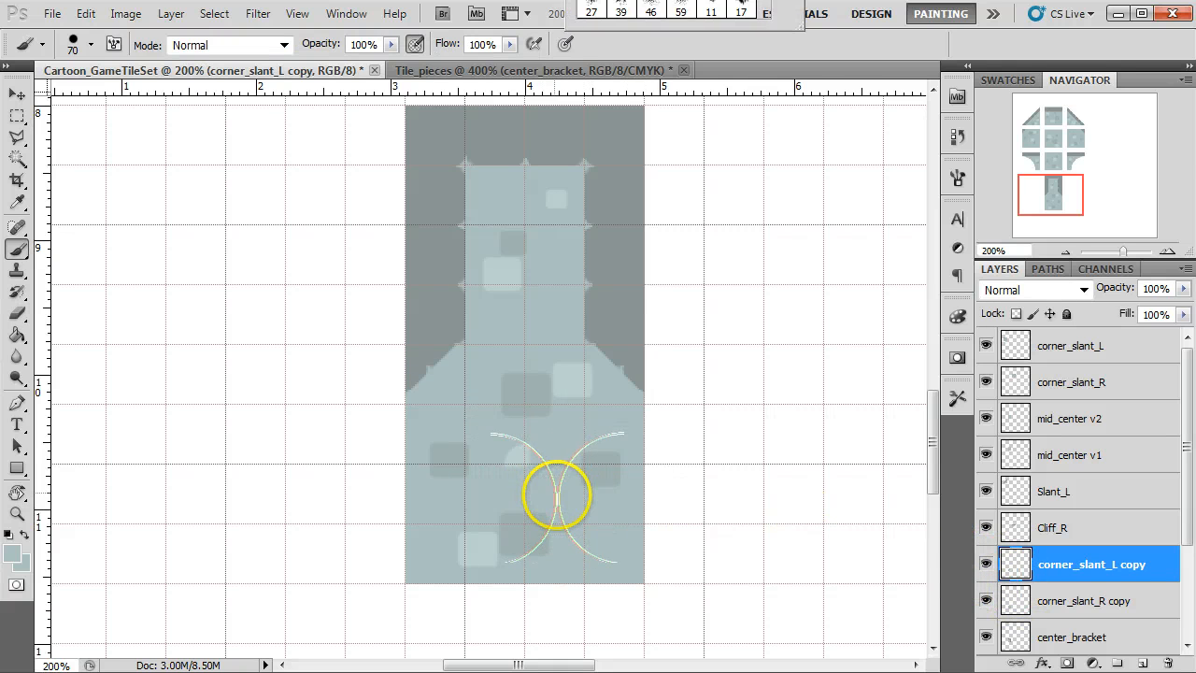
pyautogui.keyDown('ctrl'); pyautogui.click(993, 561); pyautogui.keyUp('ctrl')
pyautogui.rightClick(607, 471)
pyautogui.moveTo(688, 516); pyautogui.dragTo(652, 514)
pyautogui.click(1007, 564)
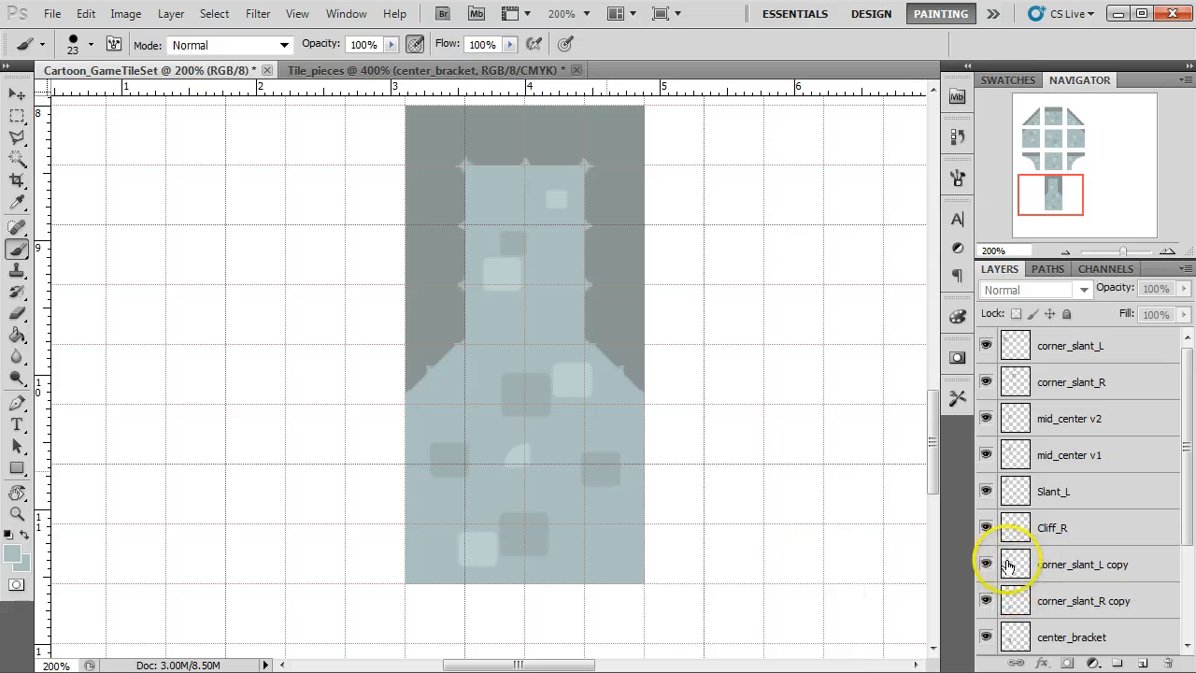
pyautogui.click(1007, 564)
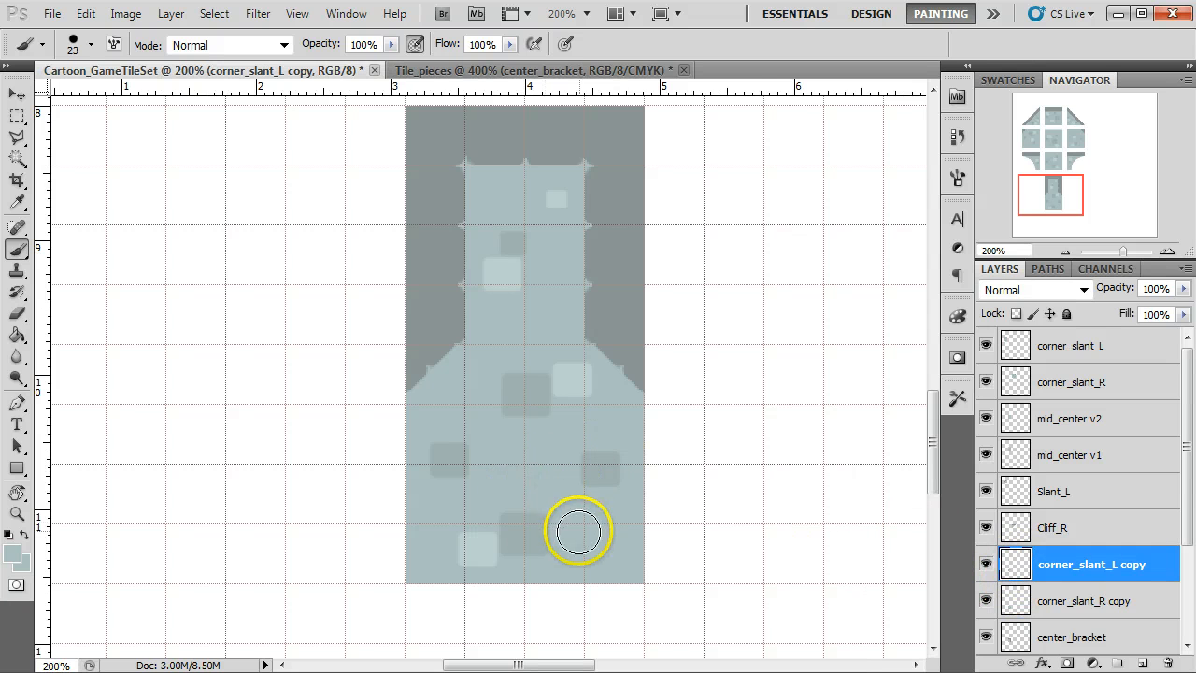
pyautogui.press('v')
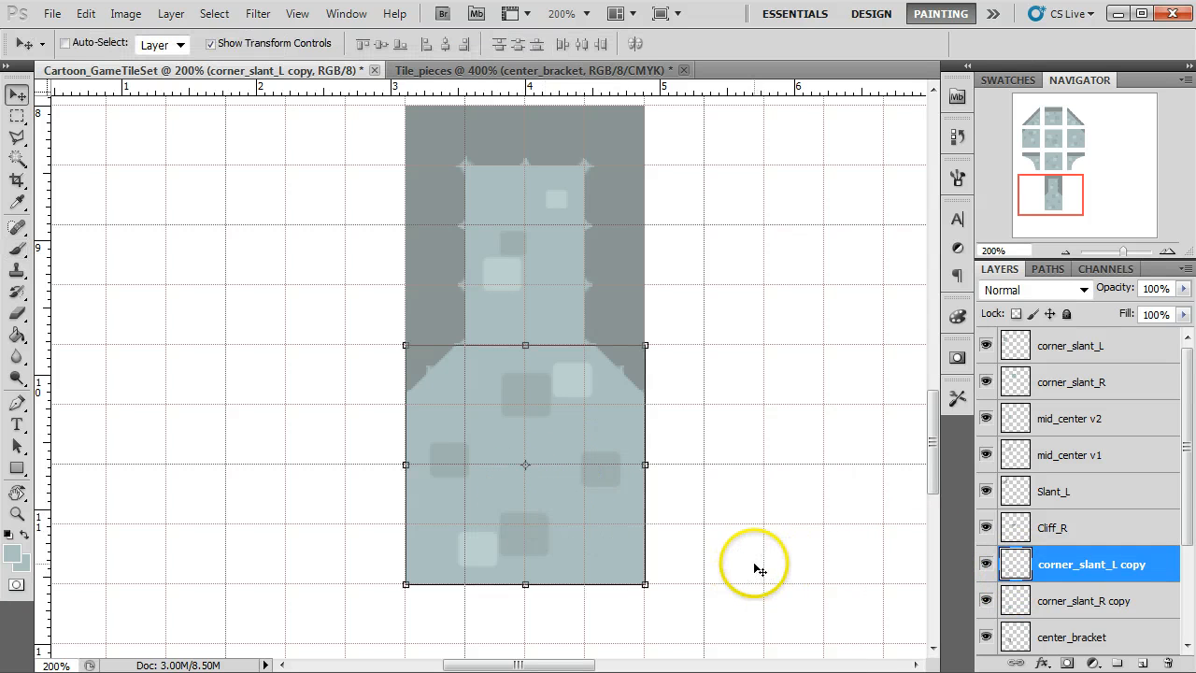
pyautogui.hotkey('ctrl', 'h')
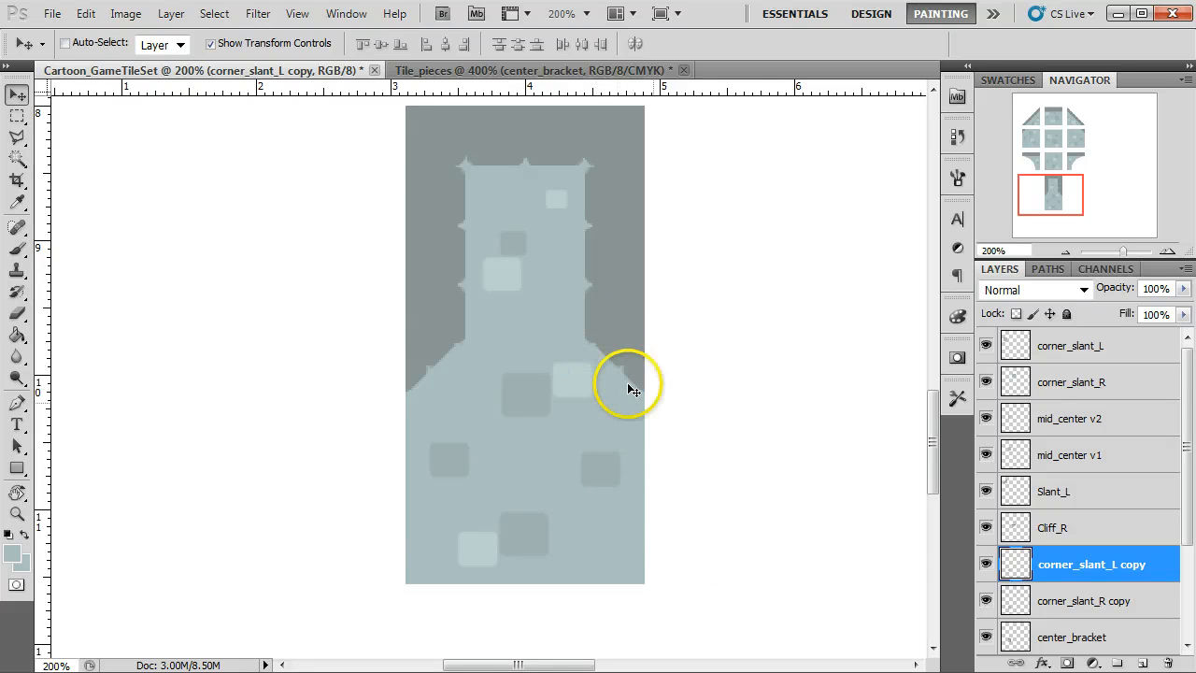
# Step: Merge corner_slant_L copy and corner_slant_R copy into one layer, and toggle its visibility to check the combined tile
pyautogui.click(1009, 595)
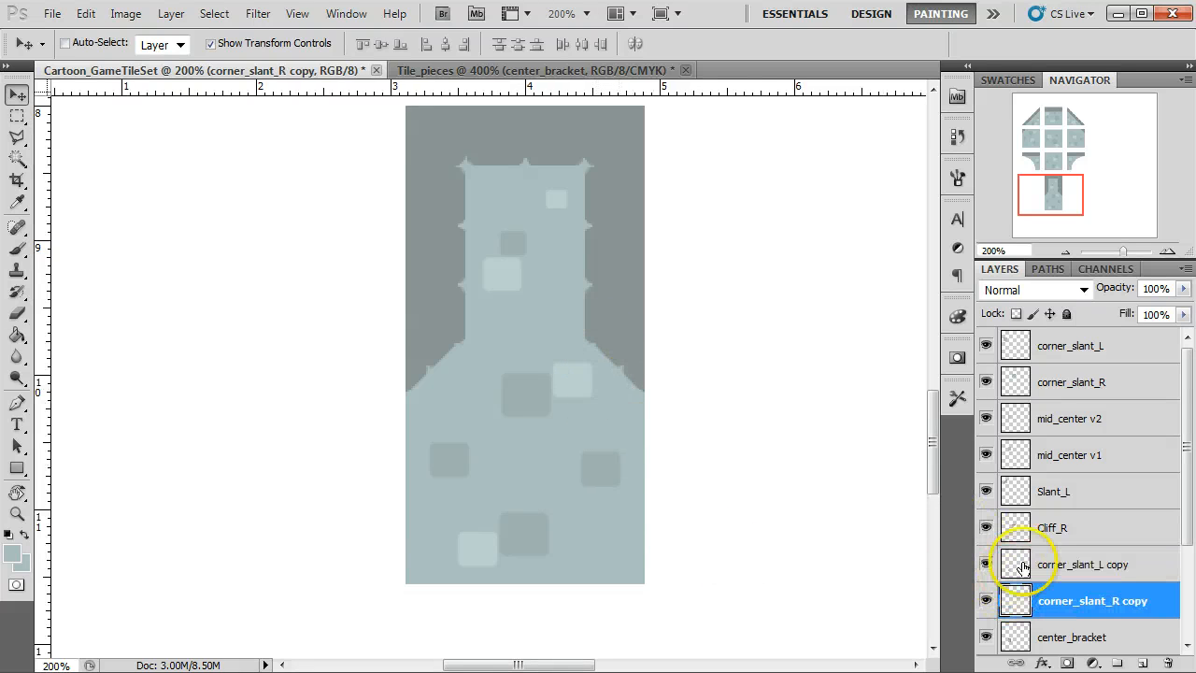
pyautogui.click(1002, 560)
pyautogui.keyDown('shift'); pyautogui.click(1022, 603); pyautogui.keyUp('shift')
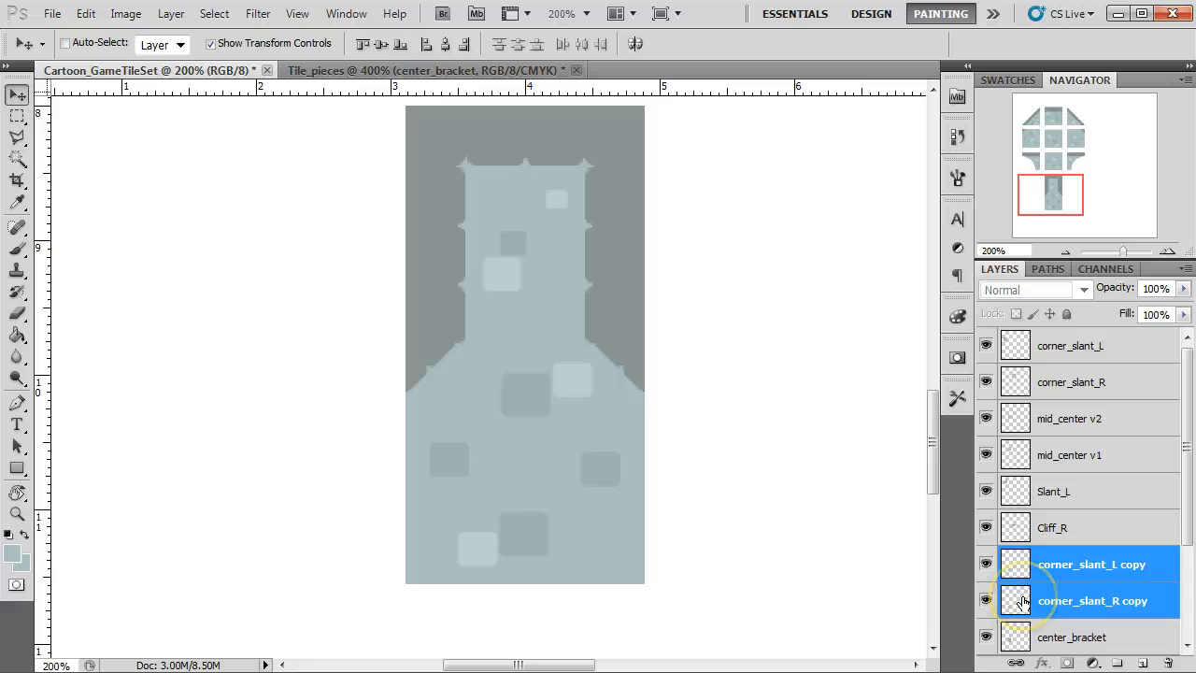
pyautogui.hotkey('ctrl', 'e')
pyautogui.click(986, 565)
pyautogui.click(985, 565)
# Step: Rename the merged corner tile layer as Center_cornerBrackets
pyautogui.doubleClick(1072, 564)
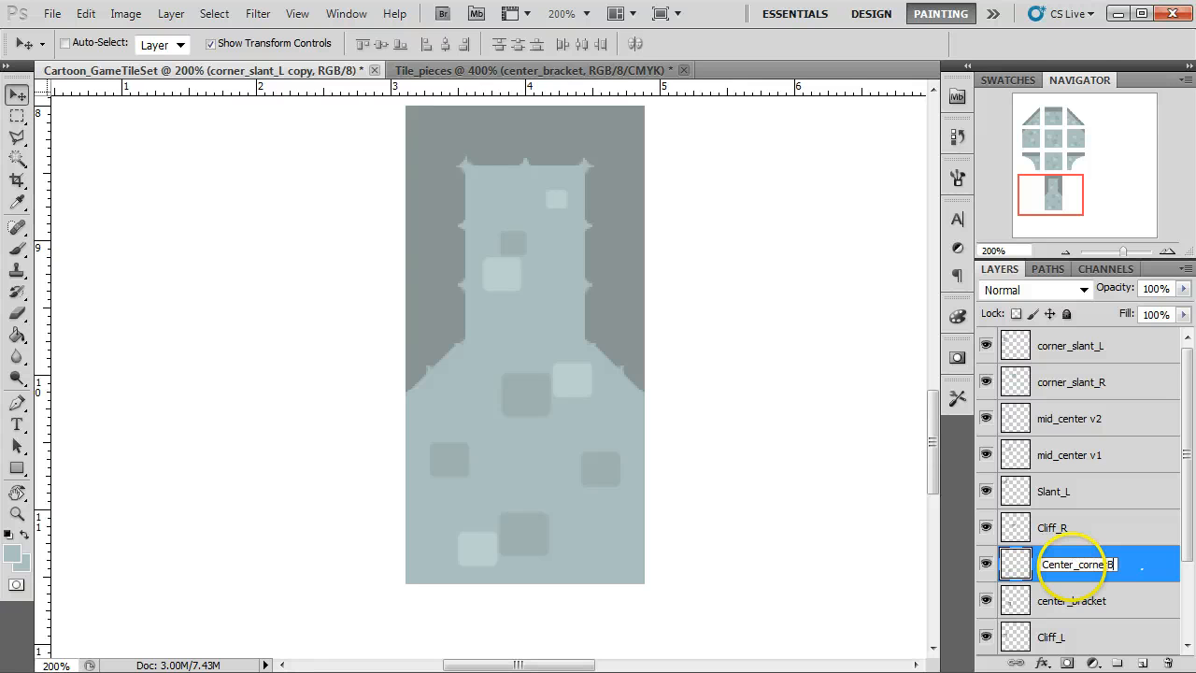
pyautogui.write('s')
pyautogui.press('Return')
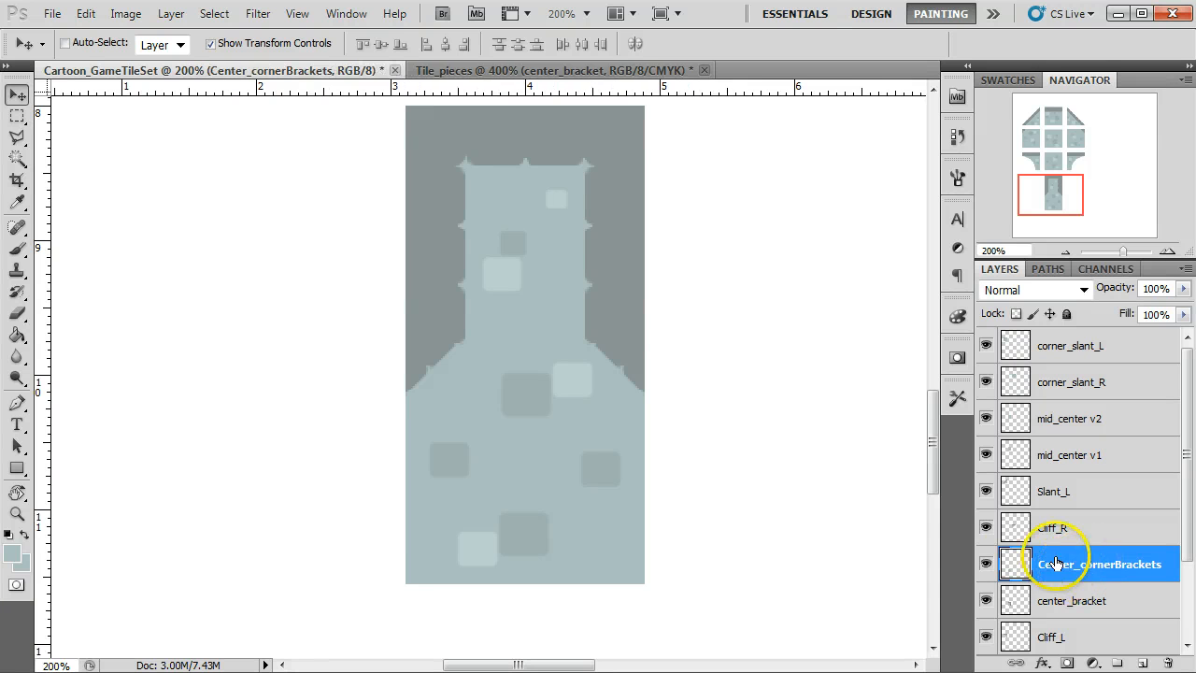
# Step: Review the whole tile arrangement at 66.67% zoom together with its tile layers, including corner_slant_L, mid_center v2 and Slant_L
pyautogui.click(1037, 344)
pyautogui.click(1066, 252)
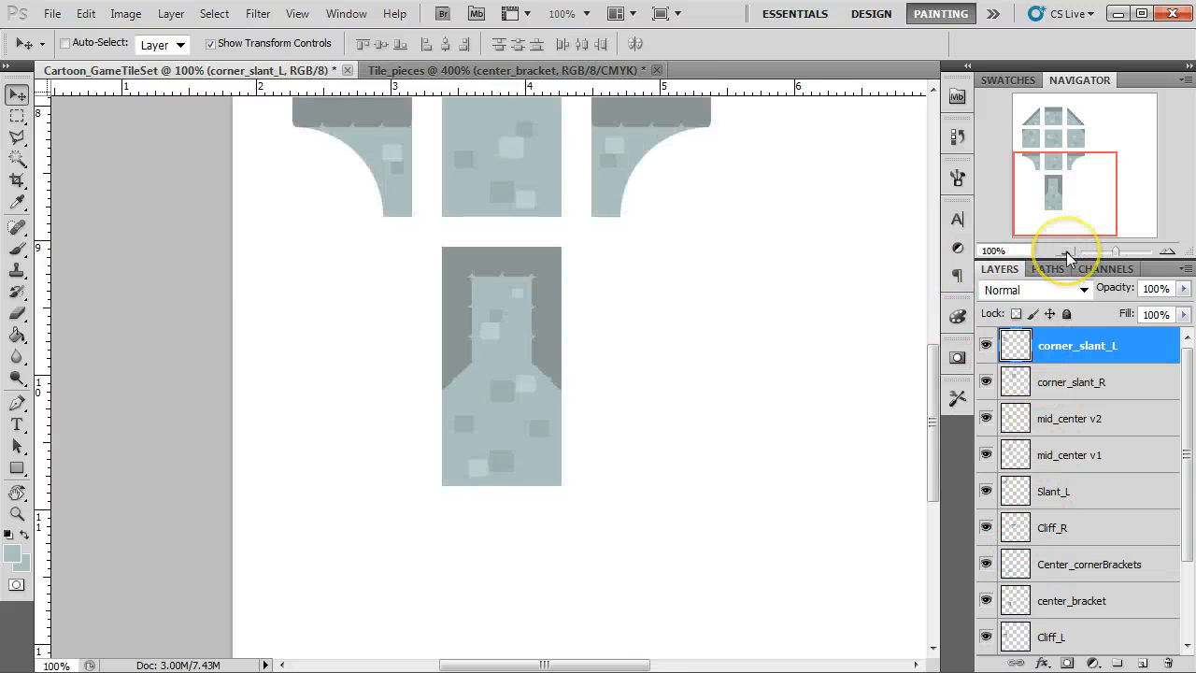
pyautogui.click(1066, 252)
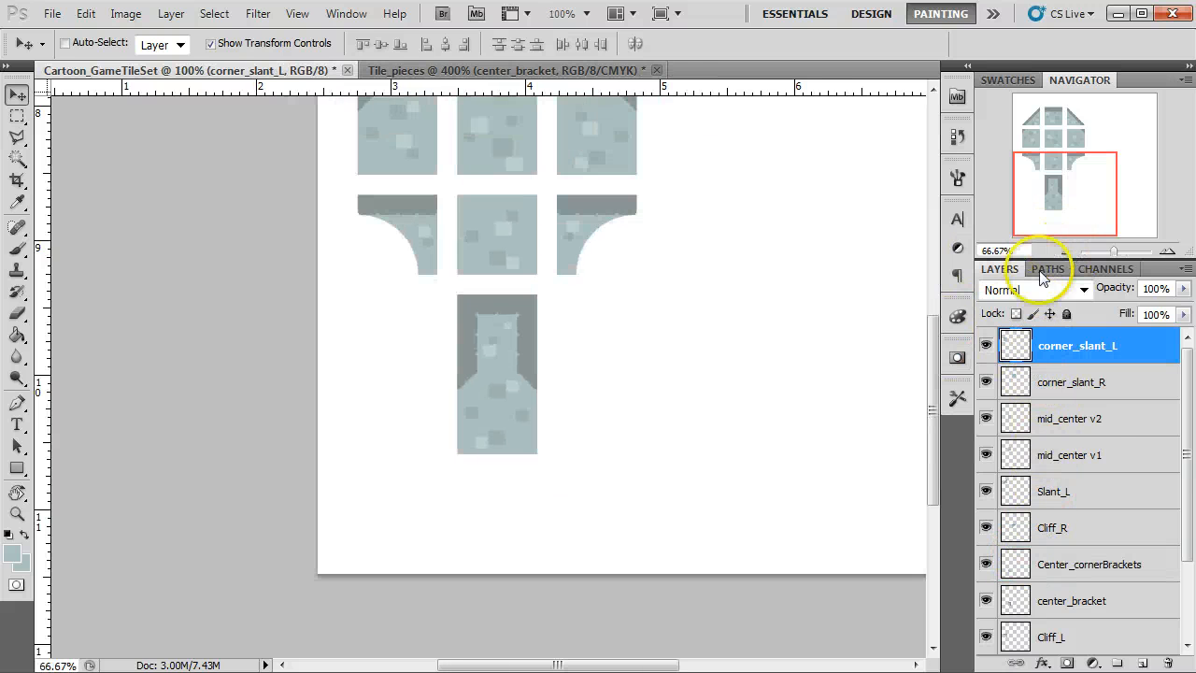
pyautogui.click(1058, 414)
pyautogui.scroll(5, 706, 322)
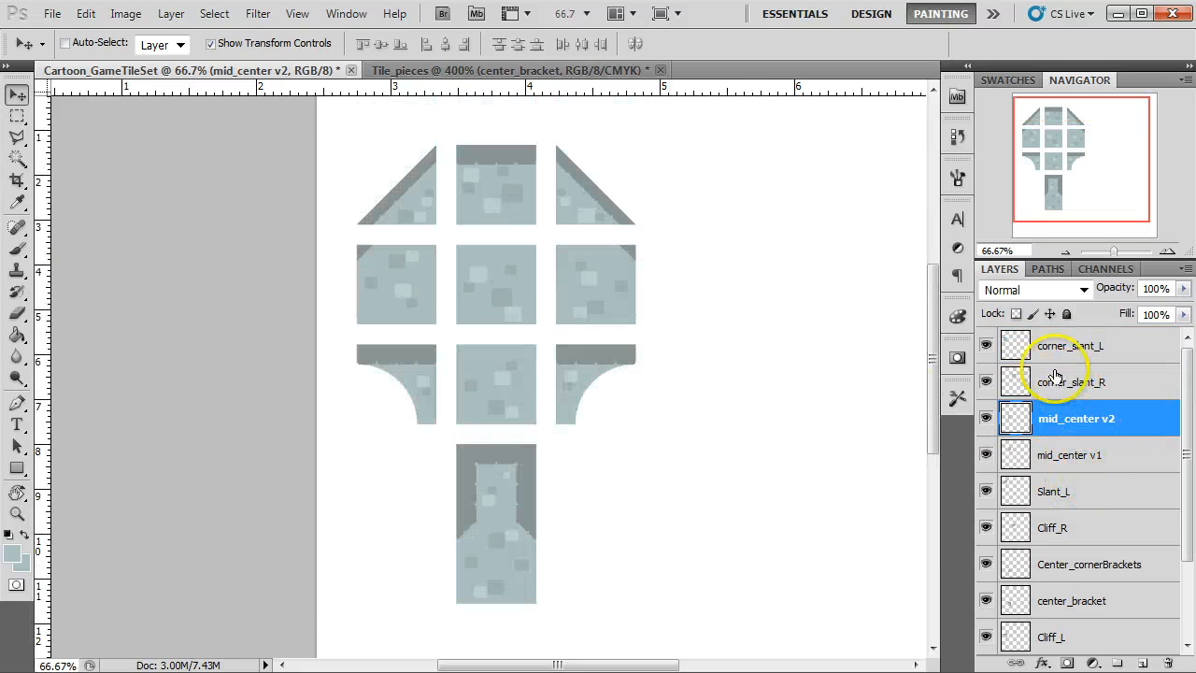
pyautogui.click(1051, 491)
pyautogui.scroll(-3, 1074, 523)
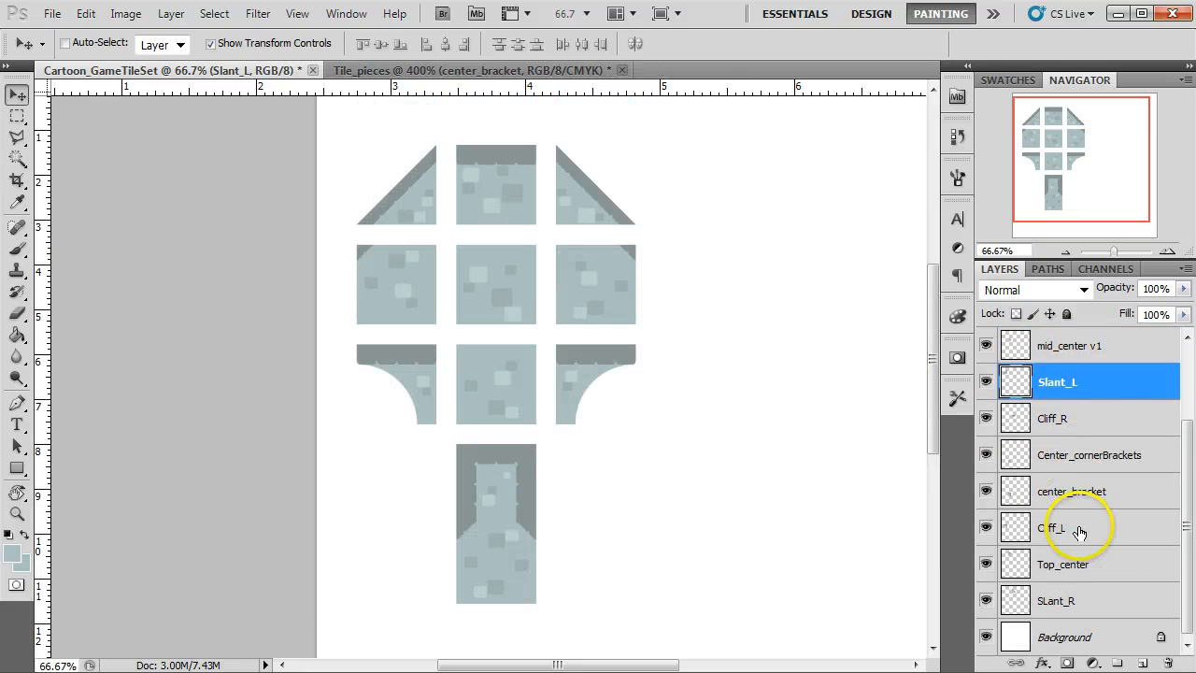
pyautogui.click(1075, 577)
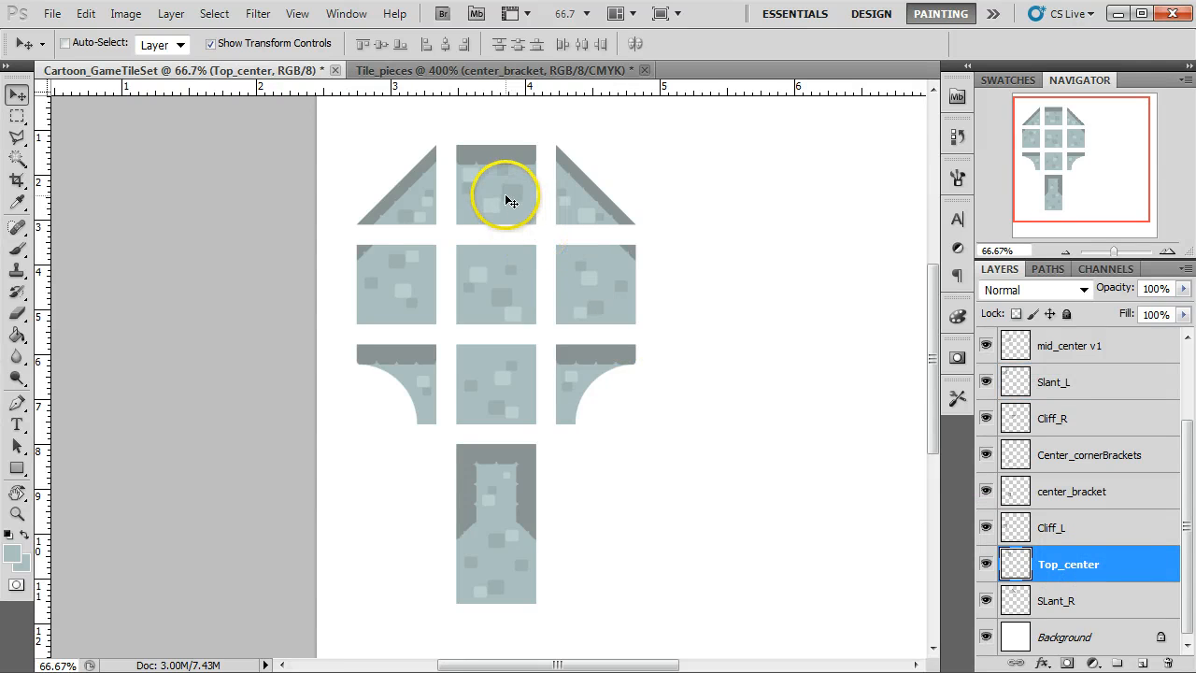
pyautogui.moveTo(510, 195); pyautogui.dragTo(590, 356)
pyautogui.moveTo(607, 444); pyautogui.dragTo(508, 204)
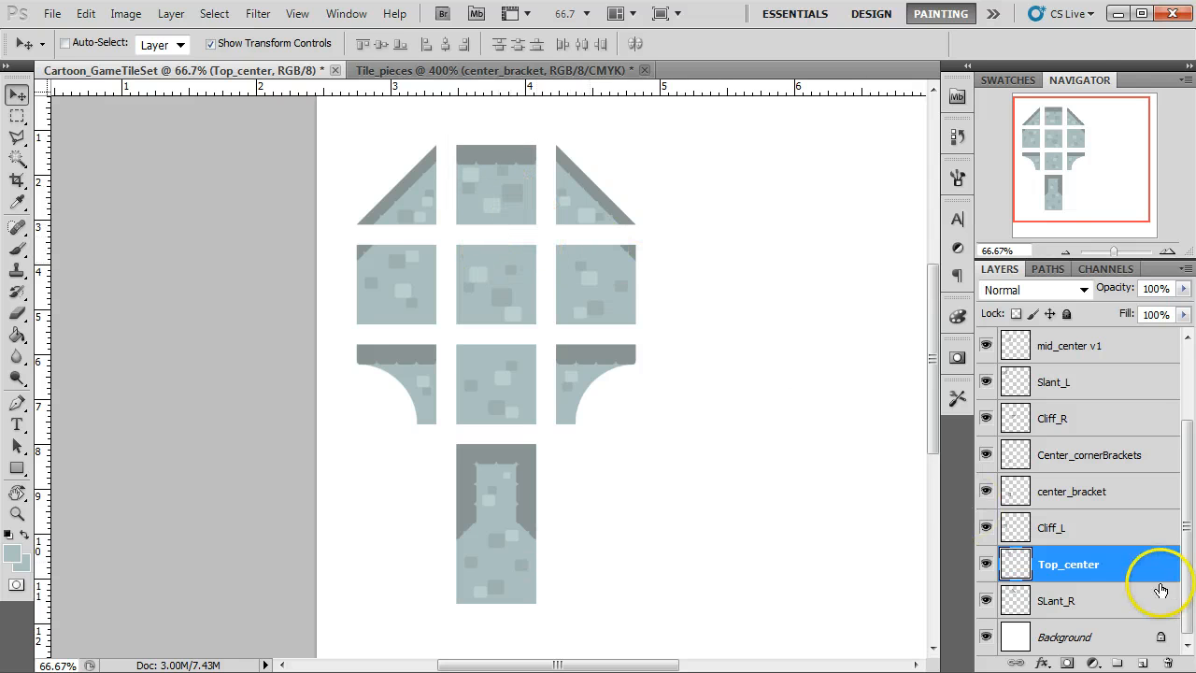
pyautogui.click(1072, 612)
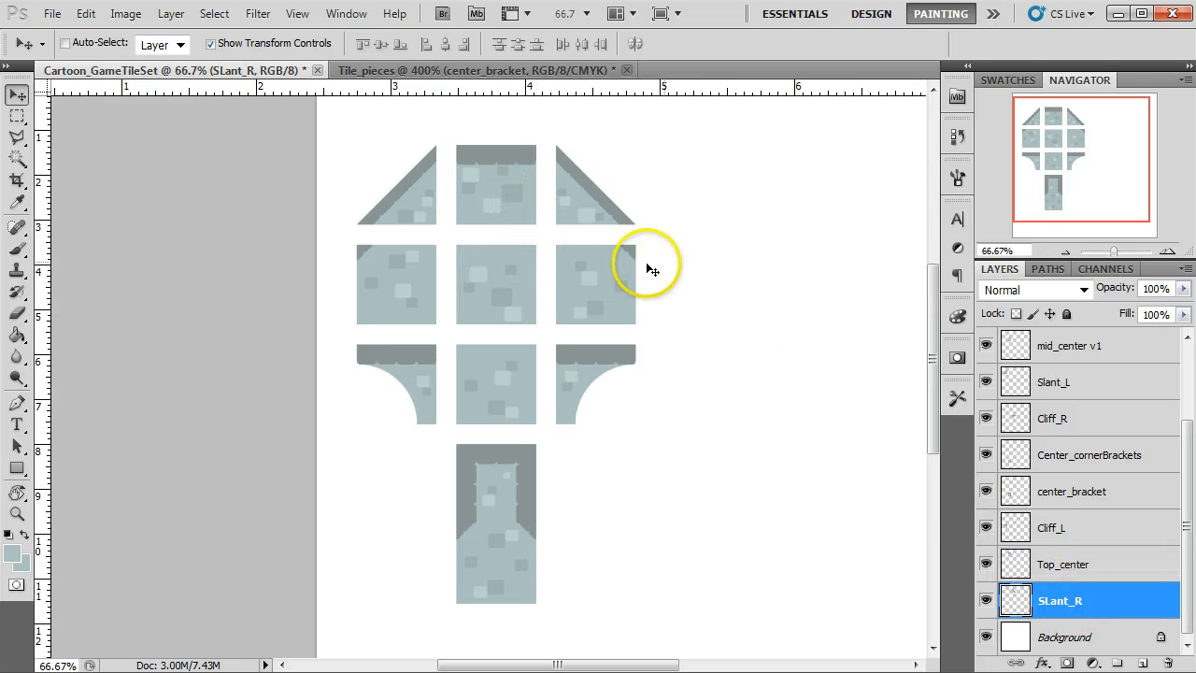
pyautogui.moveTo(598, 269); pyautogui.dragTo(579, 571)
pyautogui.hotkey('ctrl', 'z')
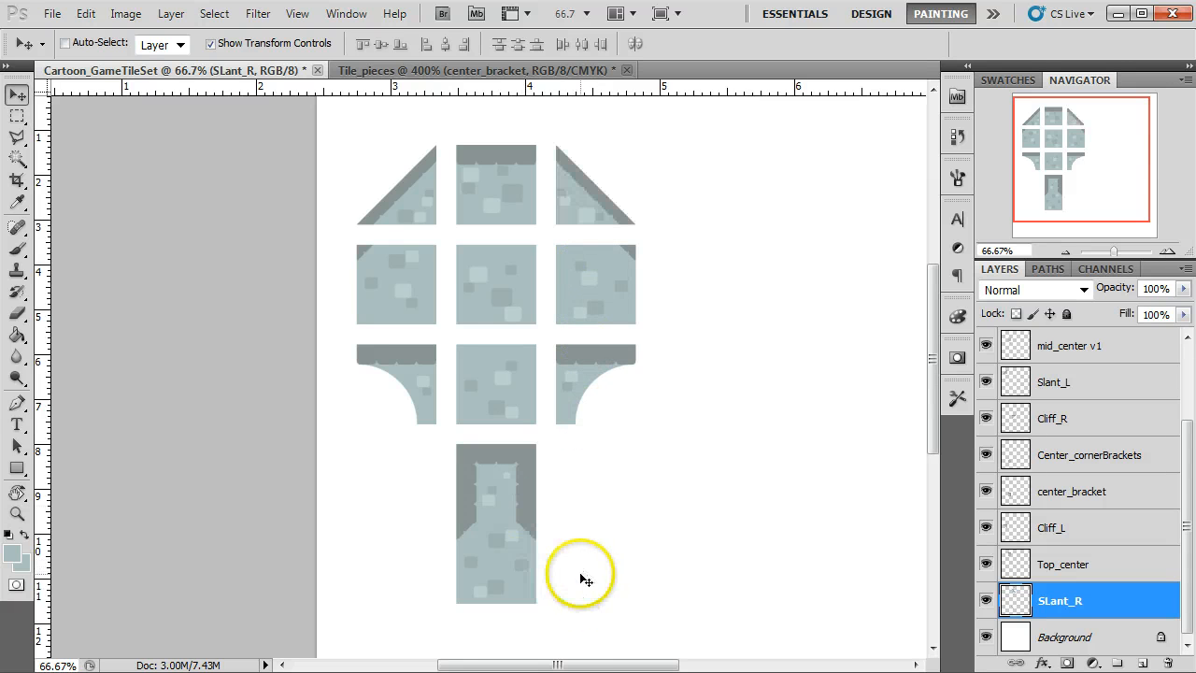
pyautogui.click(1042, 565)
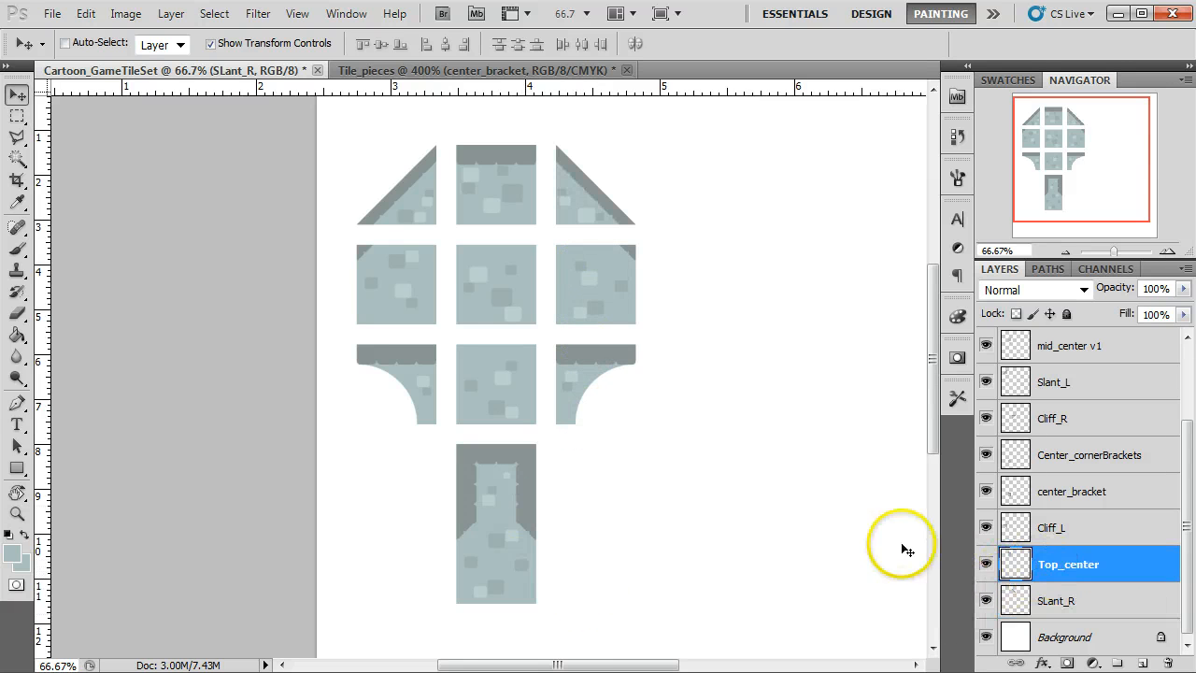
# Step: Move Center_cornerBrackets down to leave a one-grid-square gap beneath center_bracket, check the spacing against the grid, and hide the grid
pyautogui.click(1067, 459)
pyautogui.moveTo(515, 569); pyautogui.dragTo(520, 609)
pyautogui.hotkey('shift', 'Down')
pyautogui.hotkey('ctrl', "'")
pyautogui.click(1167, 252)
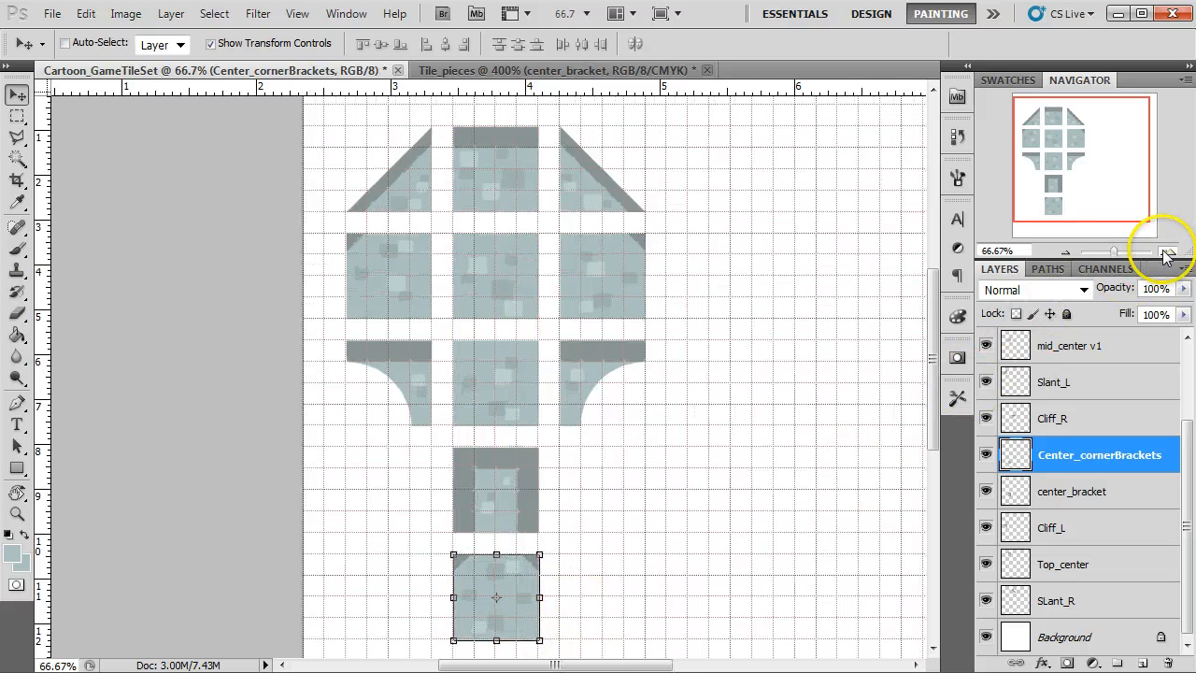
pyautogui.moveTo(676, 589); pyautogui.dragTo(703, 417)
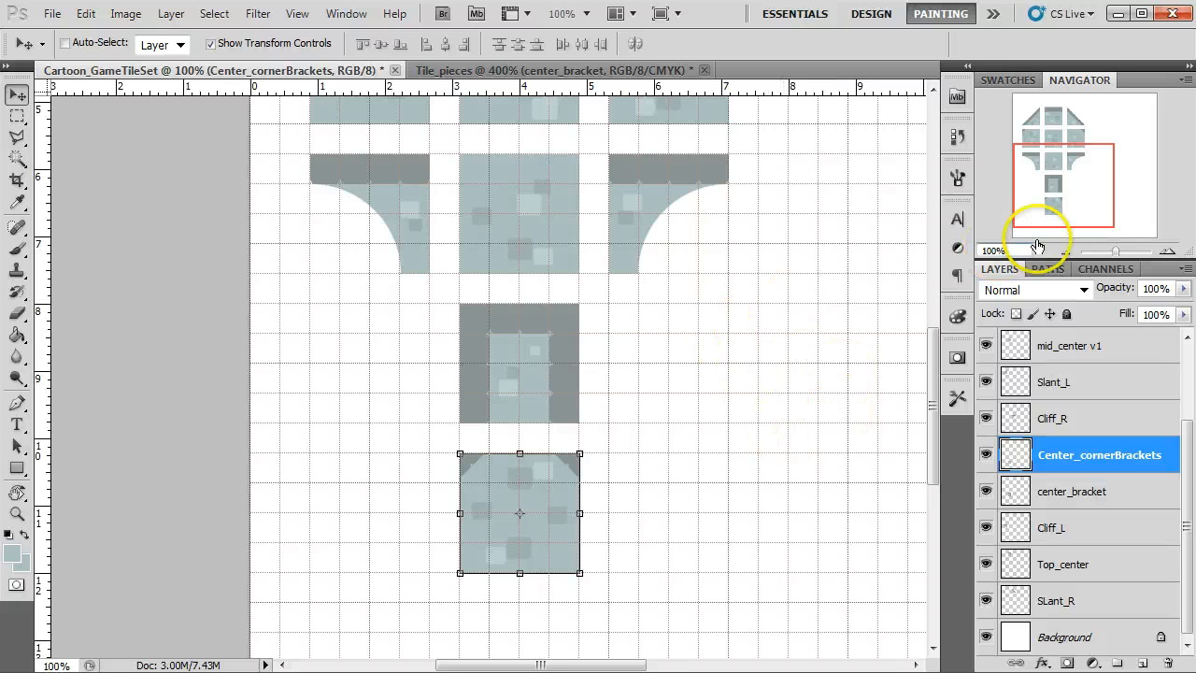
pyautogui.click(1065, 250)
pyautogui.moveTo(758, 292); pyautogui.dragTo(765, 353)
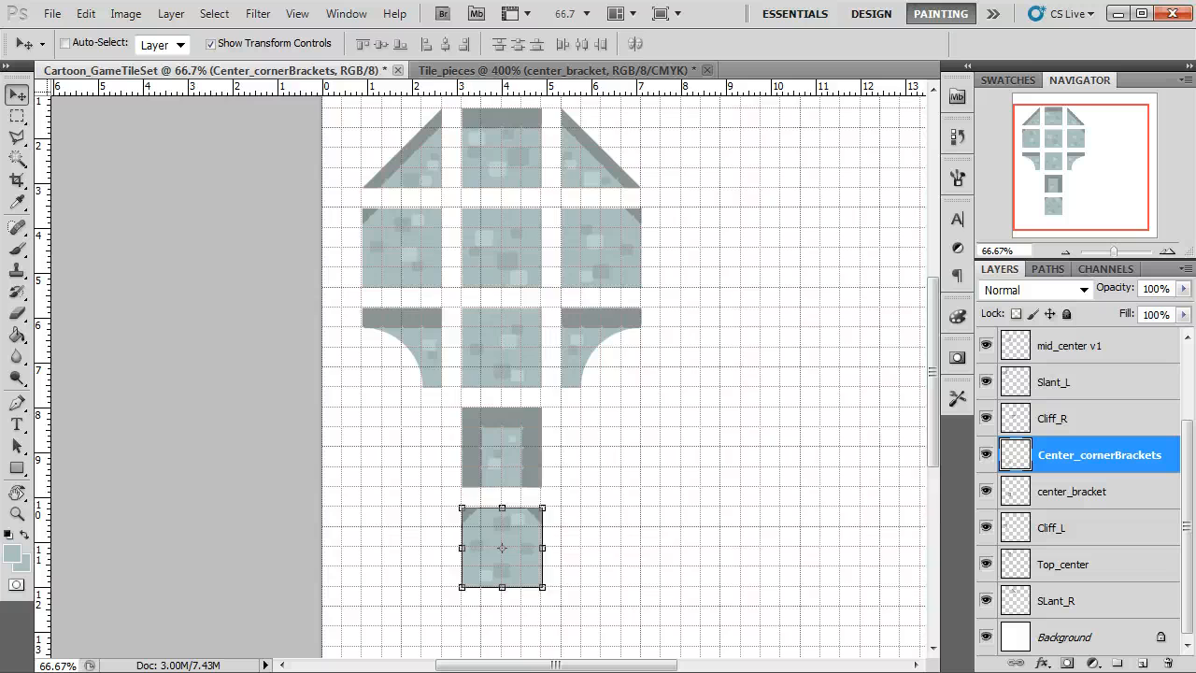
pyautogui.hotkey('ctrl', 'h')
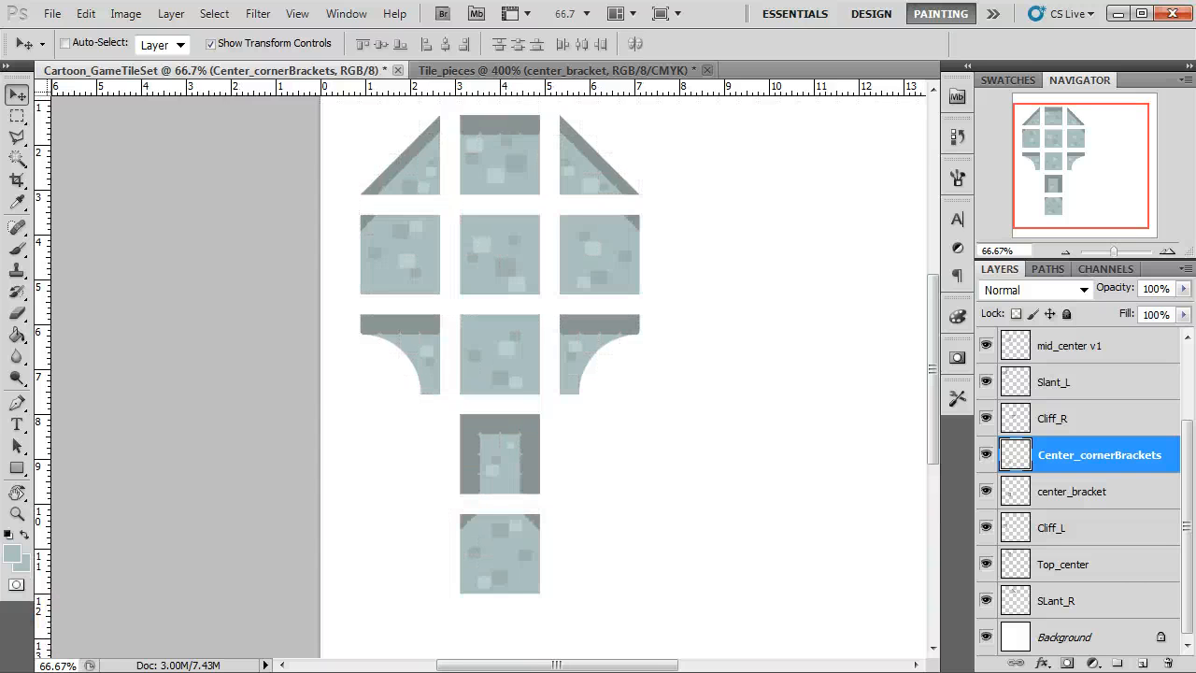